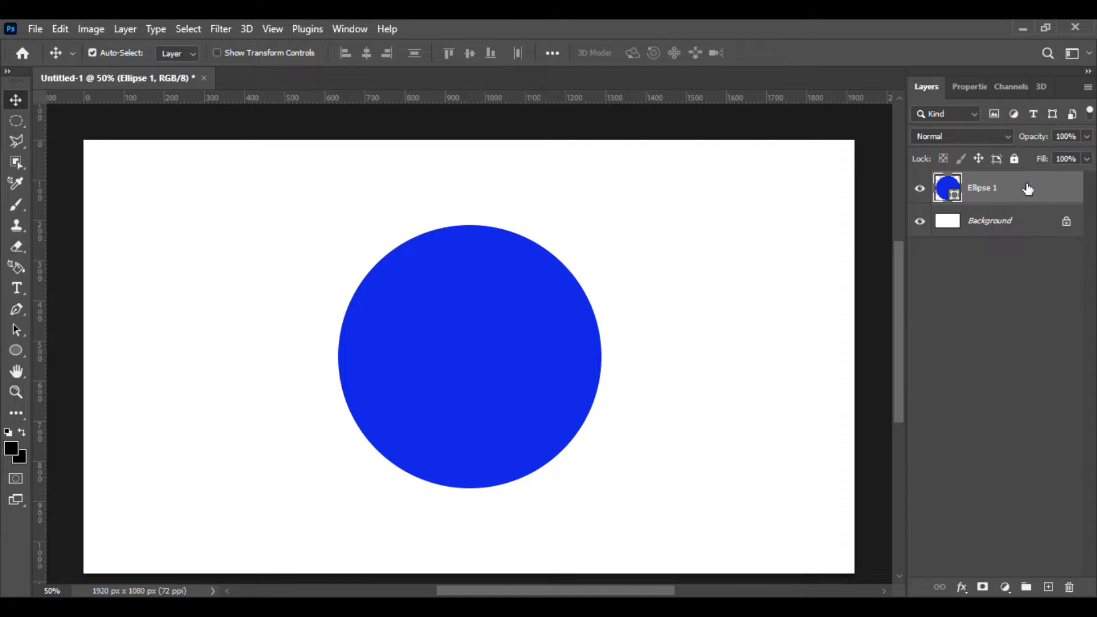
- Add four new empty layers above the Ellipse 1 layer
{"action": "key", "text": "ctrl+plus"}
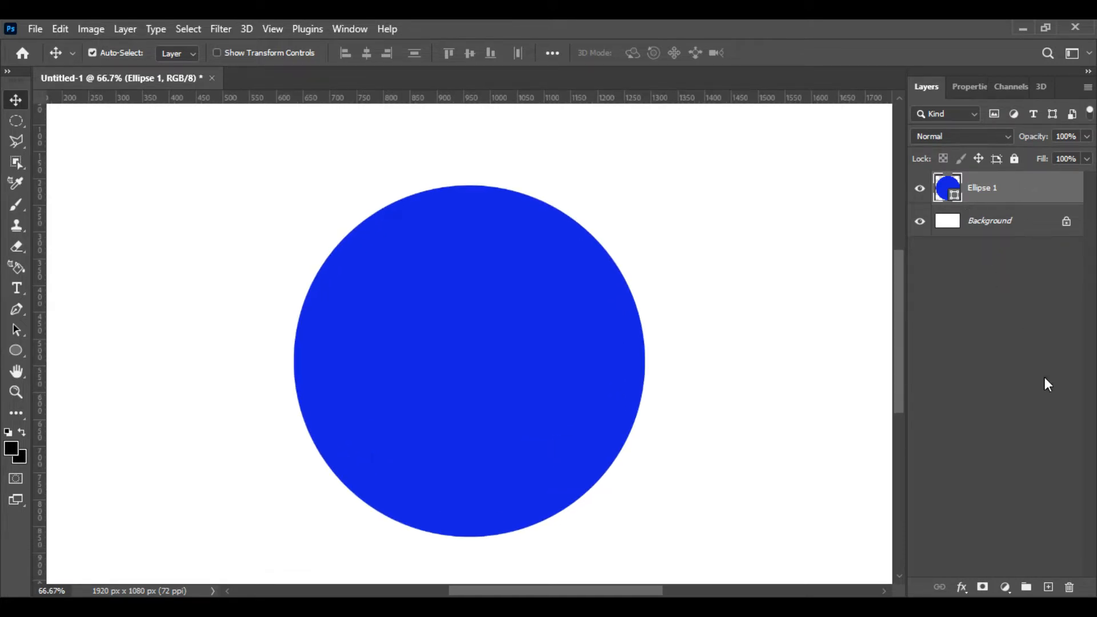
{"action": "left_click", "coordinate": [1049, 588]}
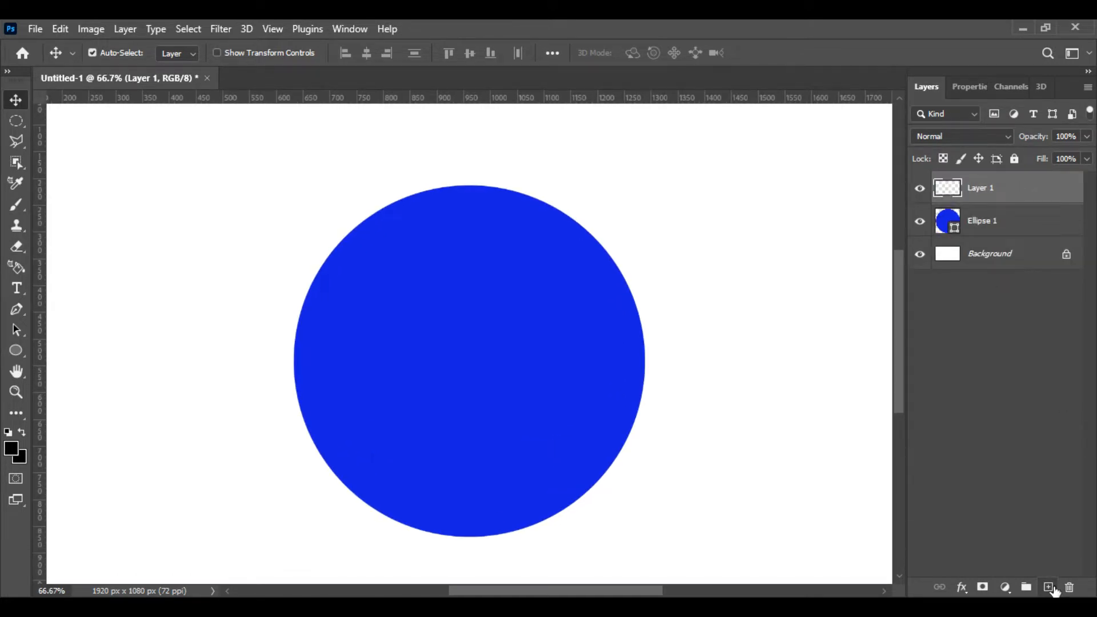
{"action": "left_click", "coordinate": [1052, 588]}
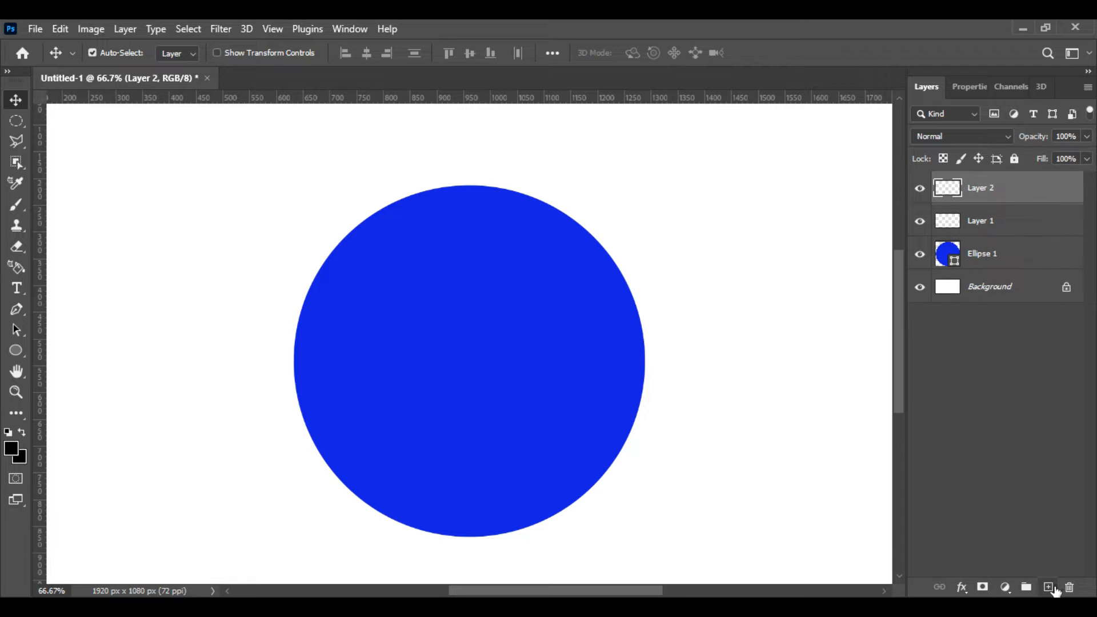
{"action": "left_click", "coordinate": [1052, 588]}
{"action": "left_click", "coordinate": [1050, 588]}
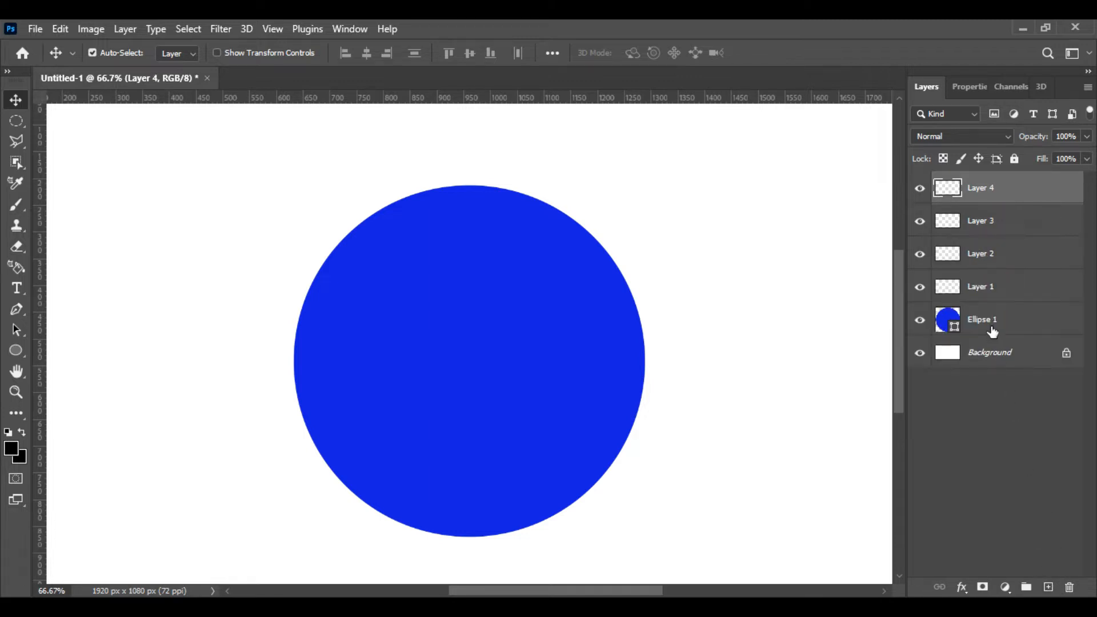
- Rename the two empty layers directly above Ellipse 1 as "shadow 1" and "shadow 2", from the lower one up
{"action": "left_click", "coordinate": [983, 291]}
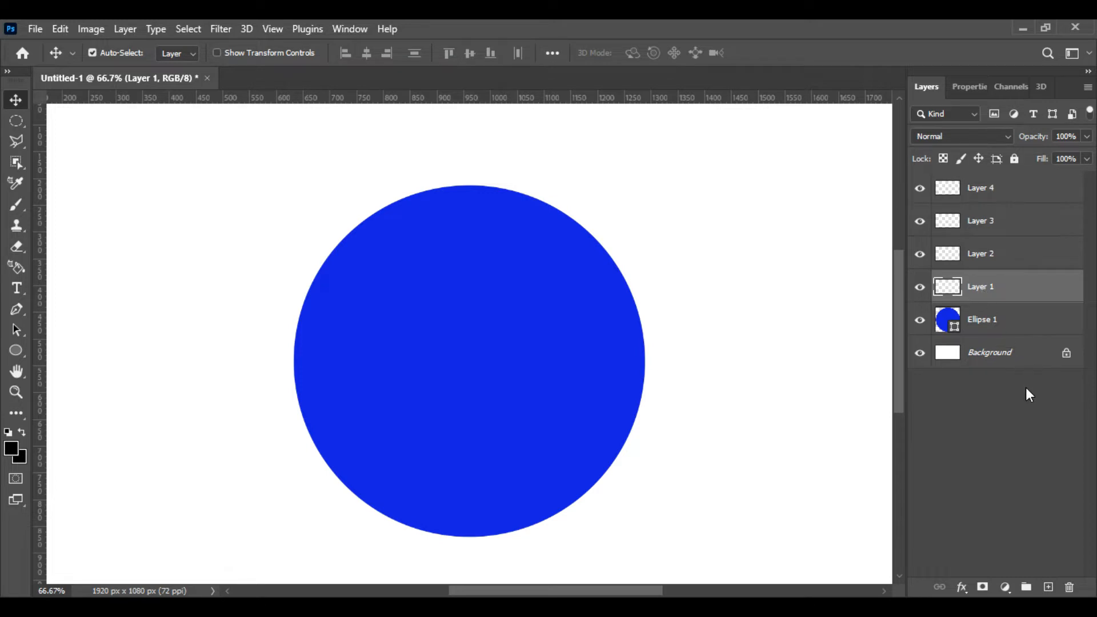
{"action": "double_click", "coordinate": [981, 286]}
{"action": "type", "text": "shadow"}
{"action": "key", "text": "Return"}
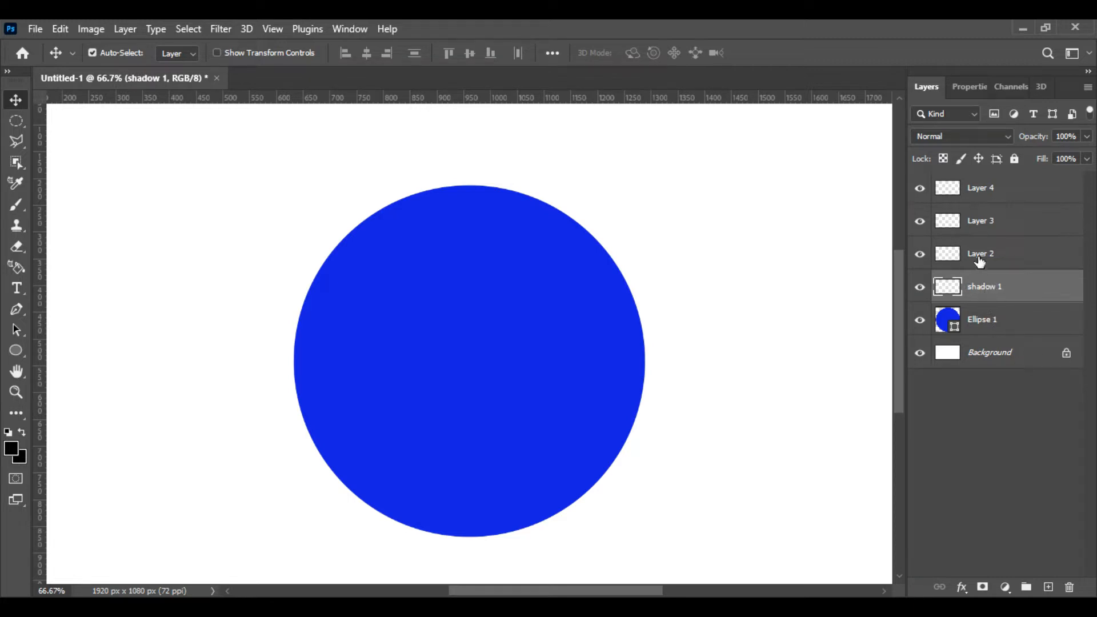
{"action": "double_click", "coordinate": [981, 255]}
{"action": "type", "text": "shadow"}
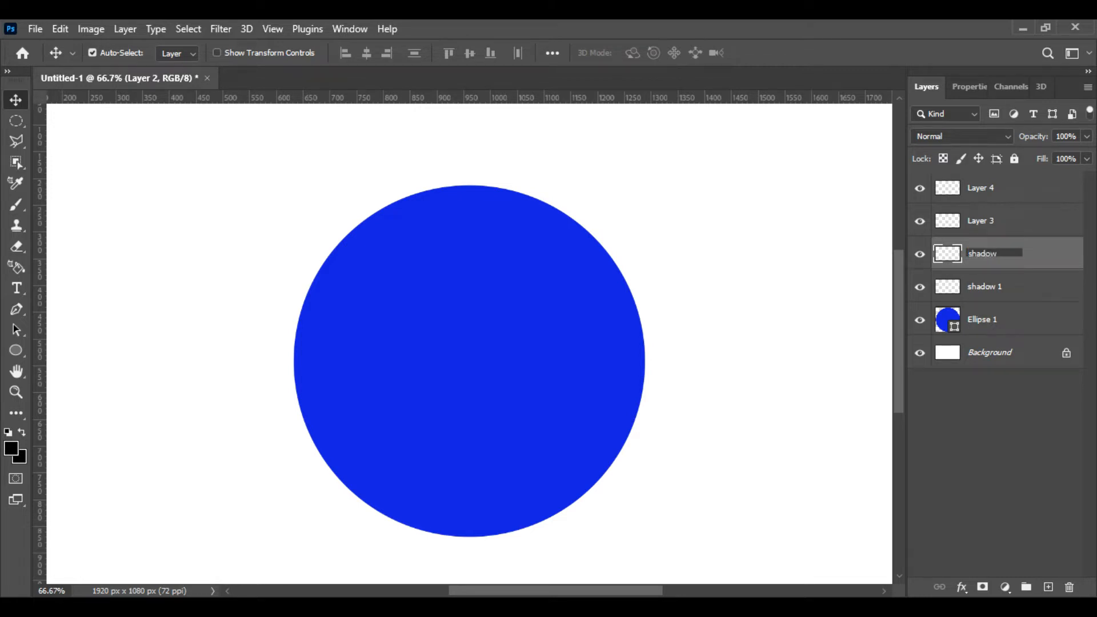
{"action": "type", "text": " 2"}
{"action": "key", "text": "Return"}
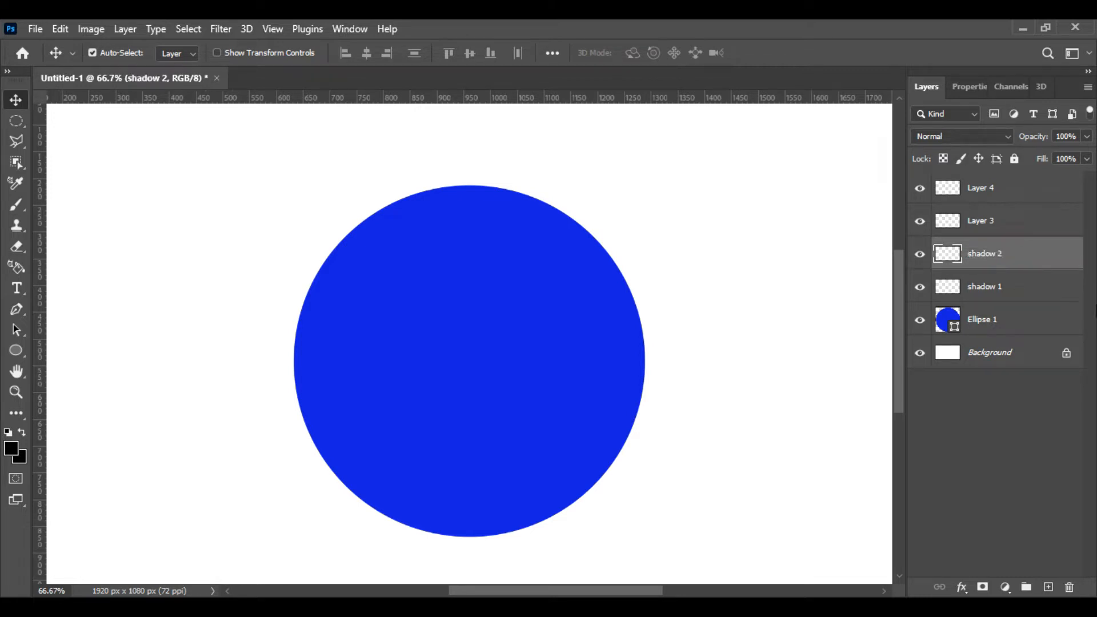
- Rename Layer 3 as "highlight 1" and Layer 4 as "highlight 2"
{"action": "double_click", "coordinate": [992, 222]}
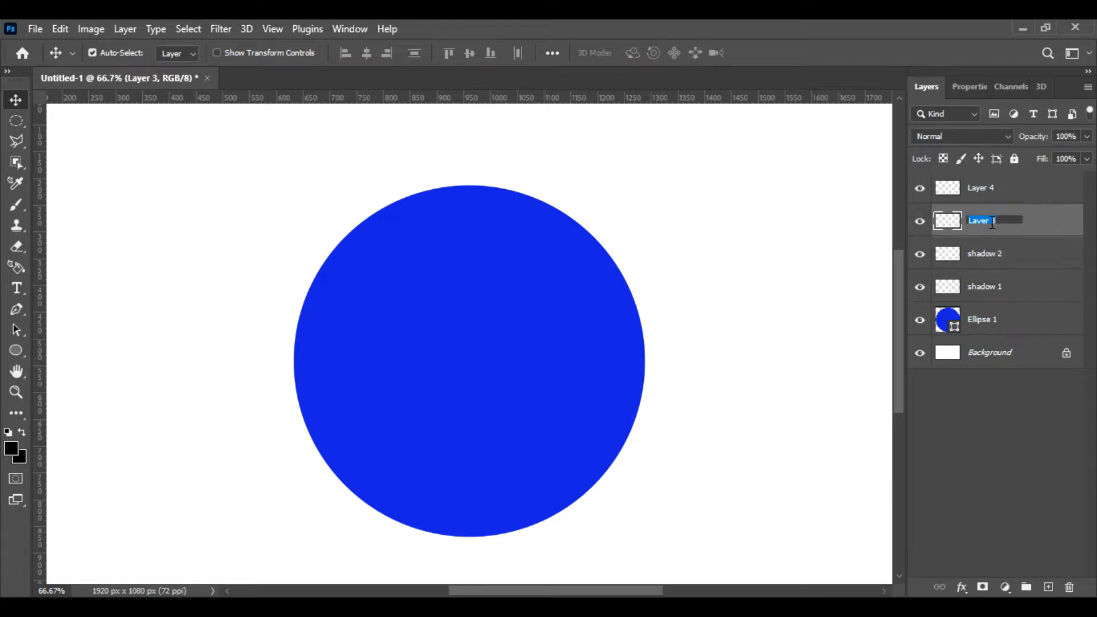
{"action": "type", "text": "highlight 1"}
{"action": "key", "text": "Return"}
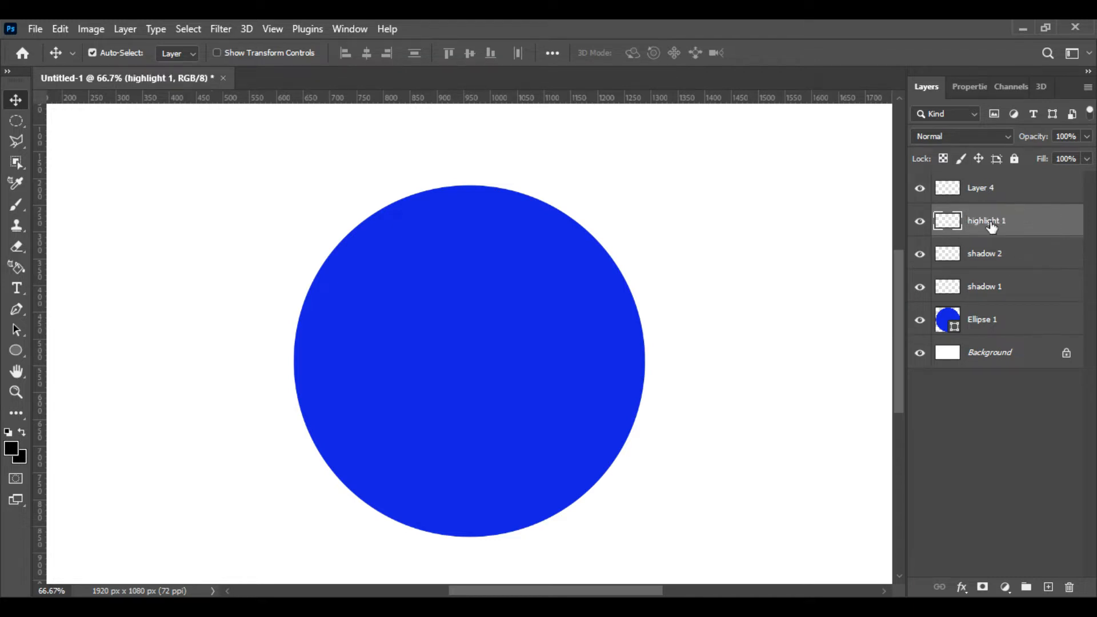
{"action": "double_click", "coordinate": [981, 192]}
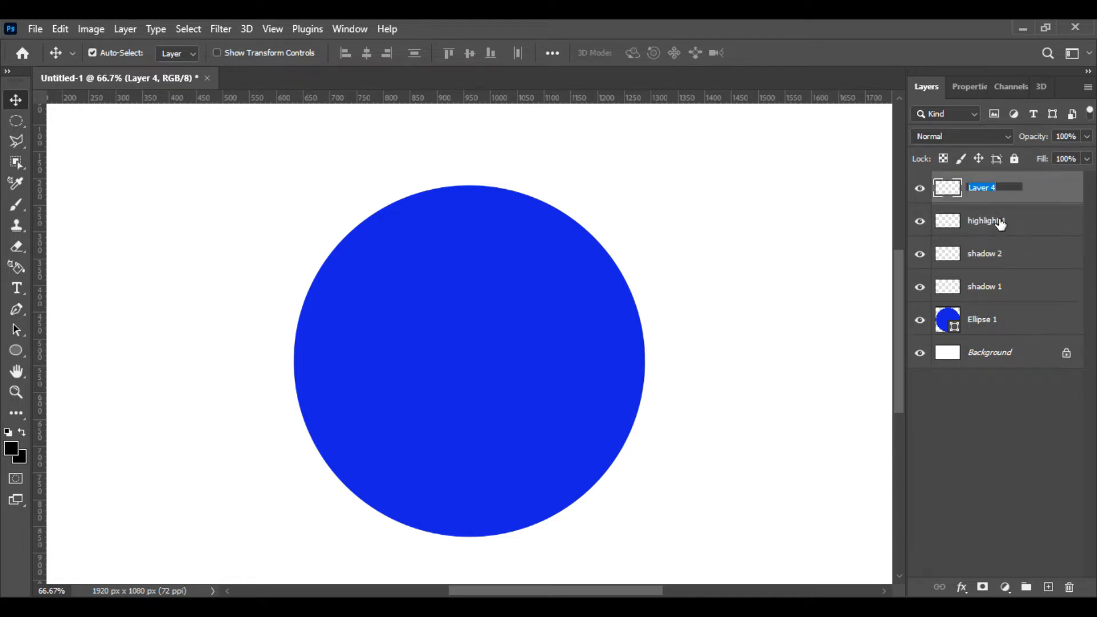
{"action": "type", "text": "highlight 2"}
{"action": "key", "text": "Return"}
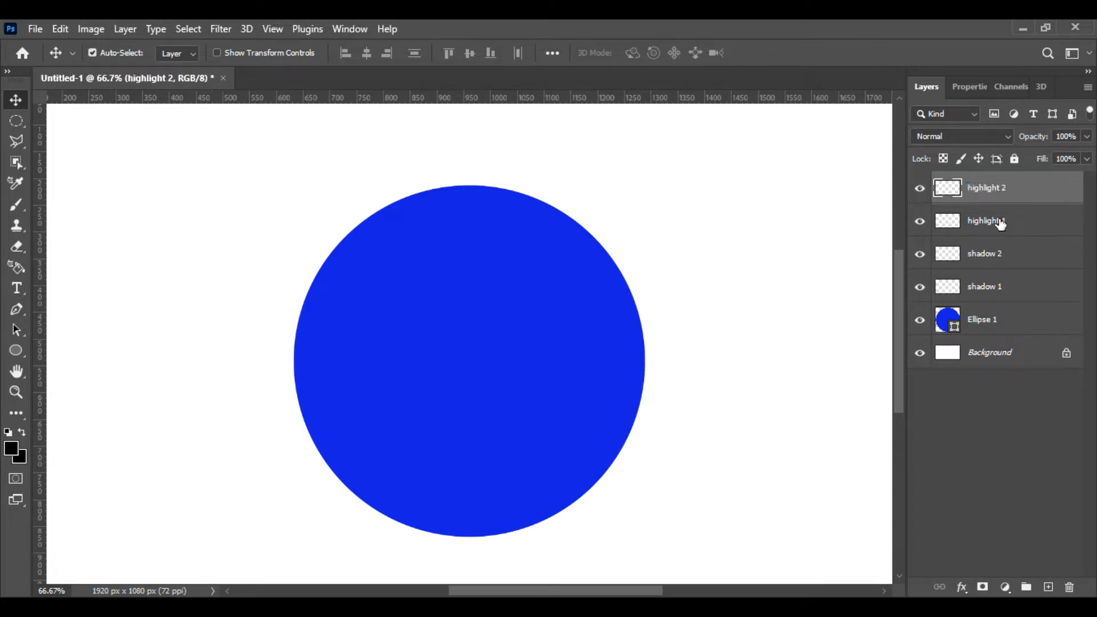
- With the shadow 1 layer active, sample the circle's blue and darken it to 040822 as the foreground color
{"action": "left_click", "coordinate": [1037, 292]}
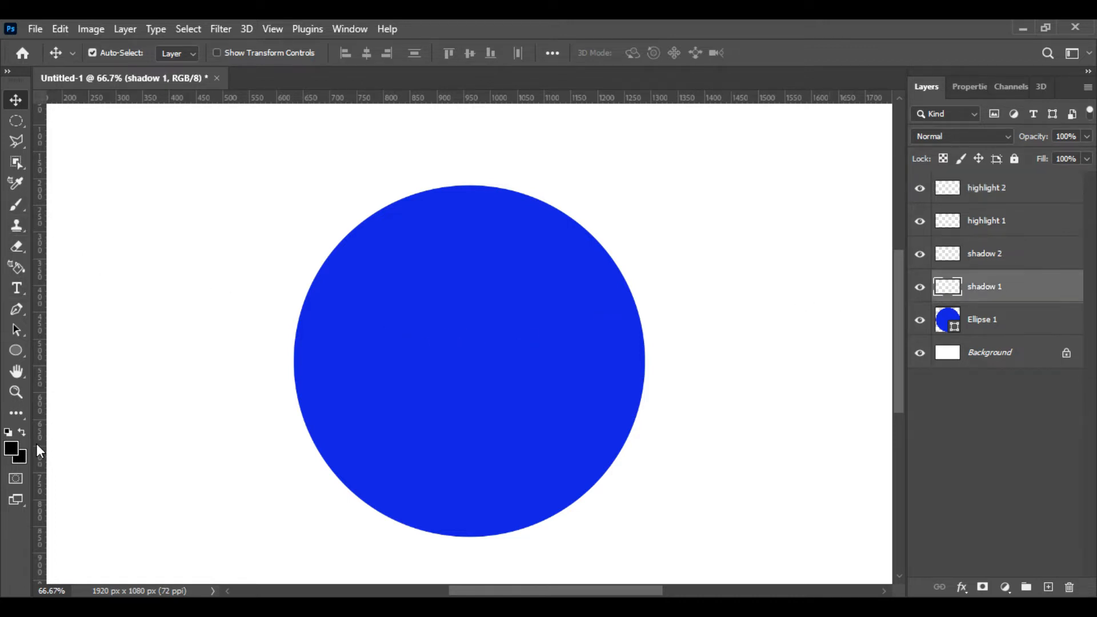
{"action": "left_click", "coordinate": [10, 449]}
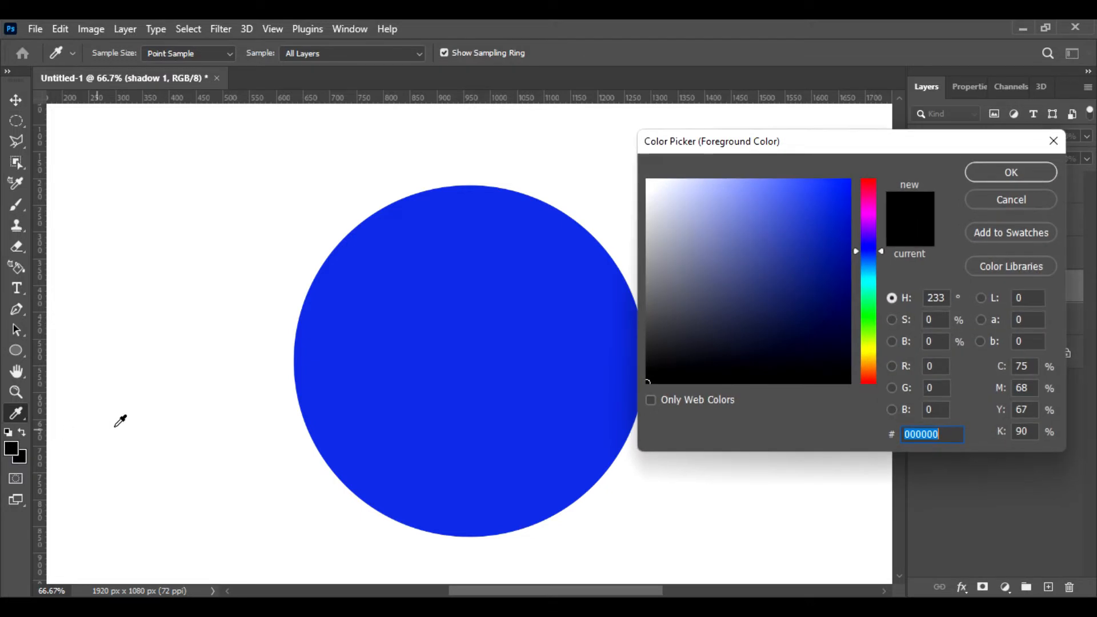
{"action": "left_click", "coordinate": [437, 252]}
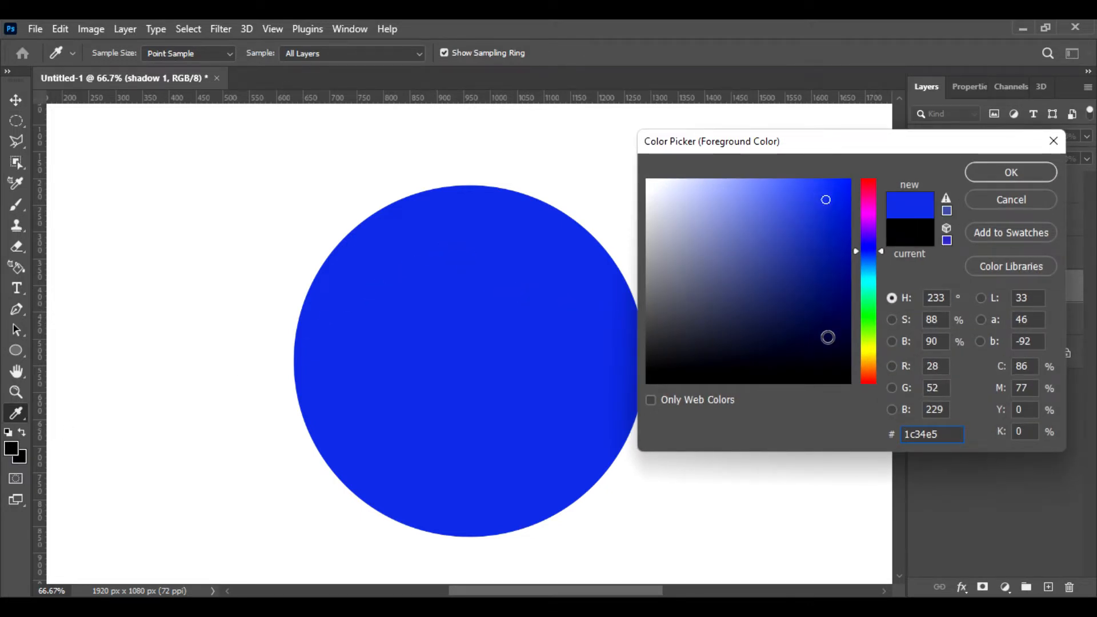
{"action": "left_click", "coordinate": [827, 356]}
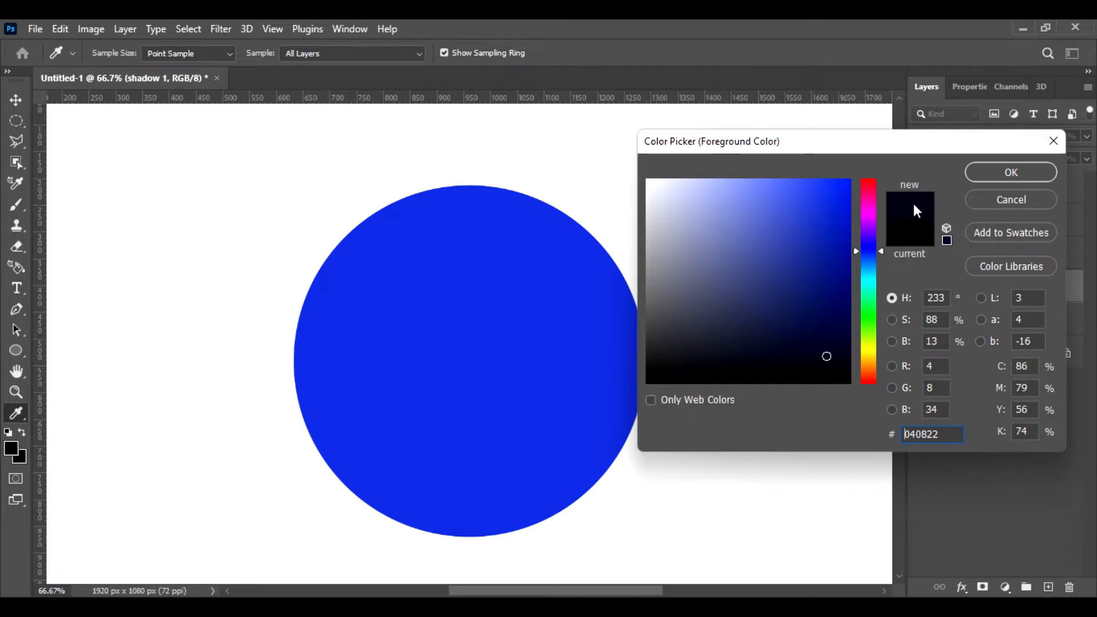
{"action": "left_click", "coordinate": [1012, 170]}
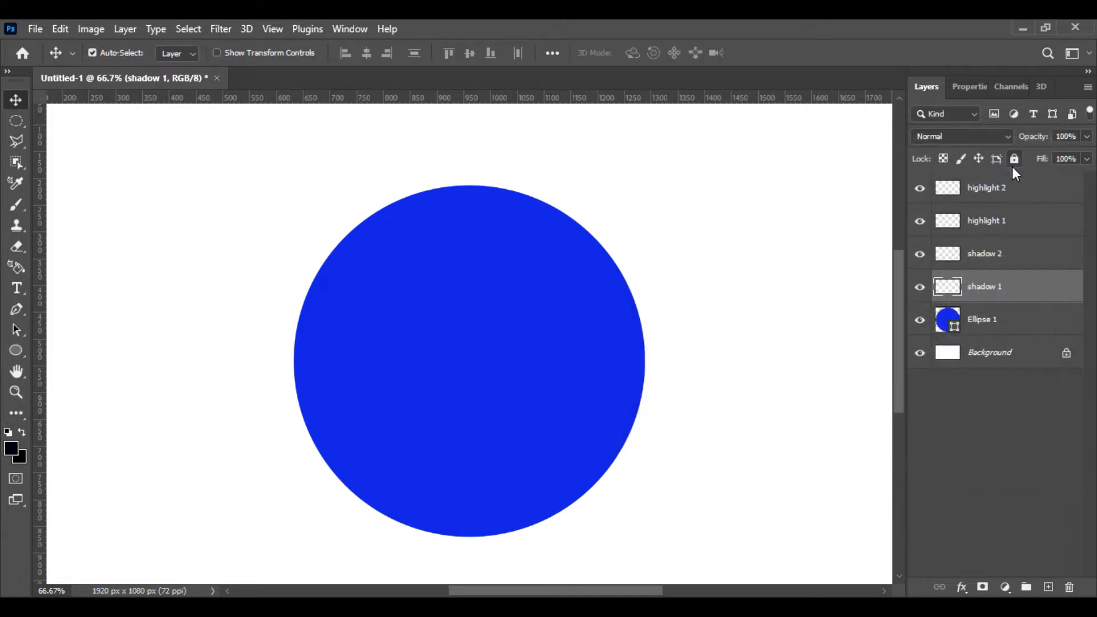
- Choose the Soft Round Pressure Size preset for the Brush tool and enlarge the brush to 500 px
{"action": "left_click", "coordinate": [18, 205]}
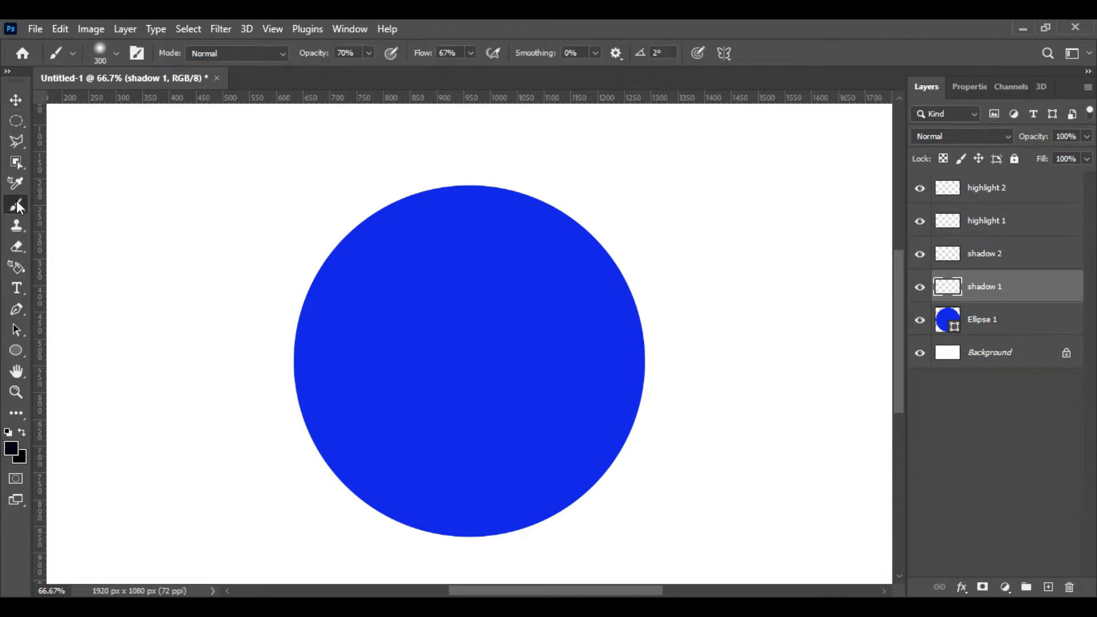
{"action": "left_click", "coordinate": [116, 53]}
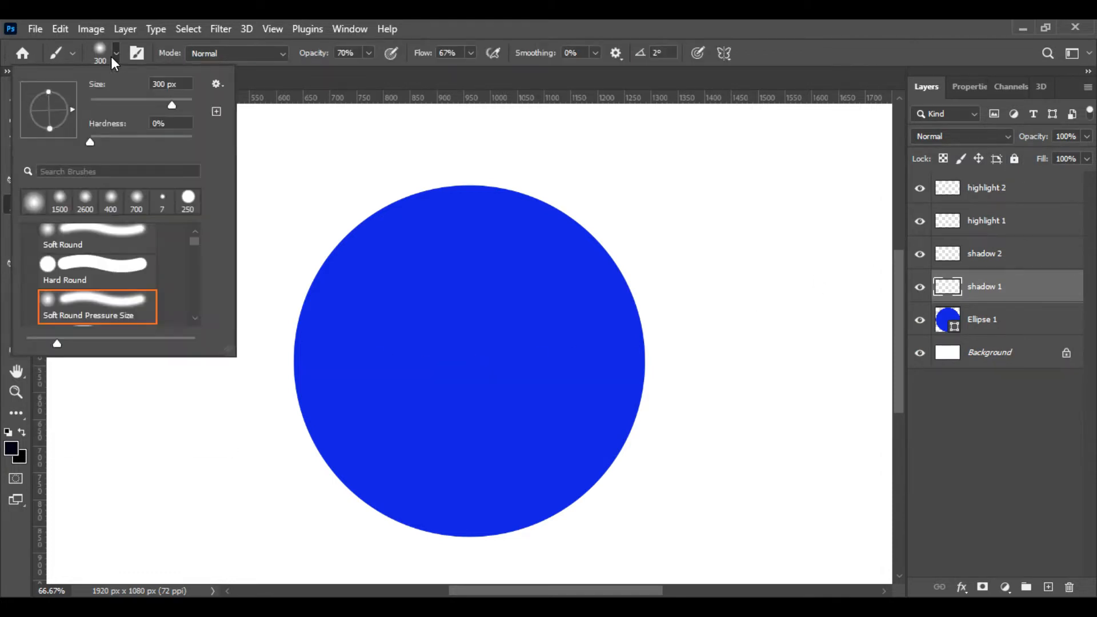
{"action": "double_click", "coordinate": [87, 308]}
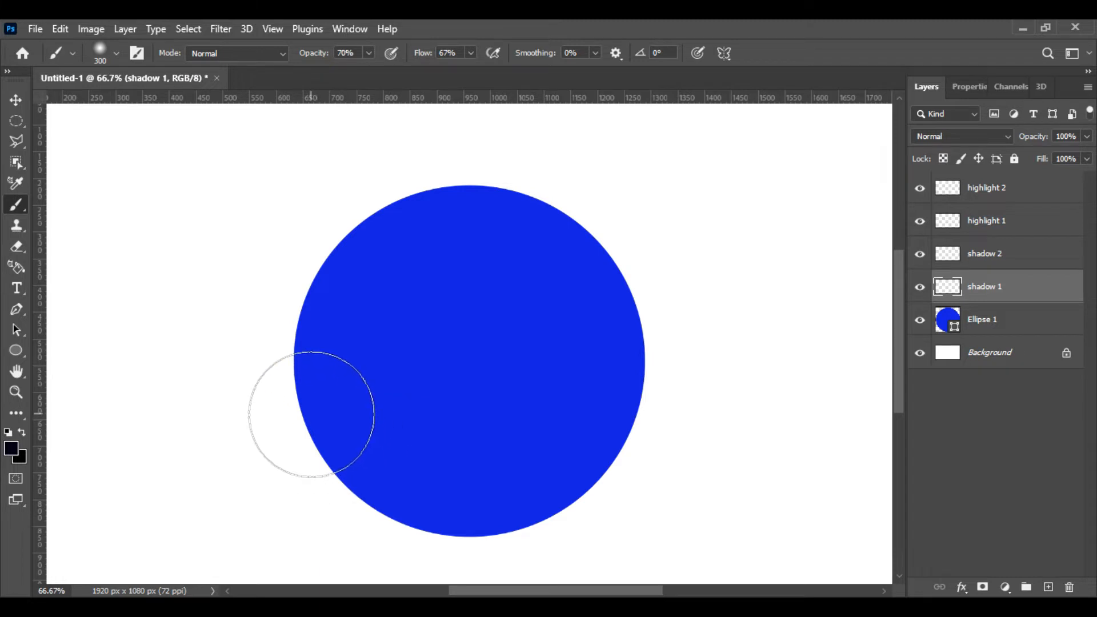
{"action": "key", "text": "bracketright"}
{"action": "key", "text": "bracketright"}
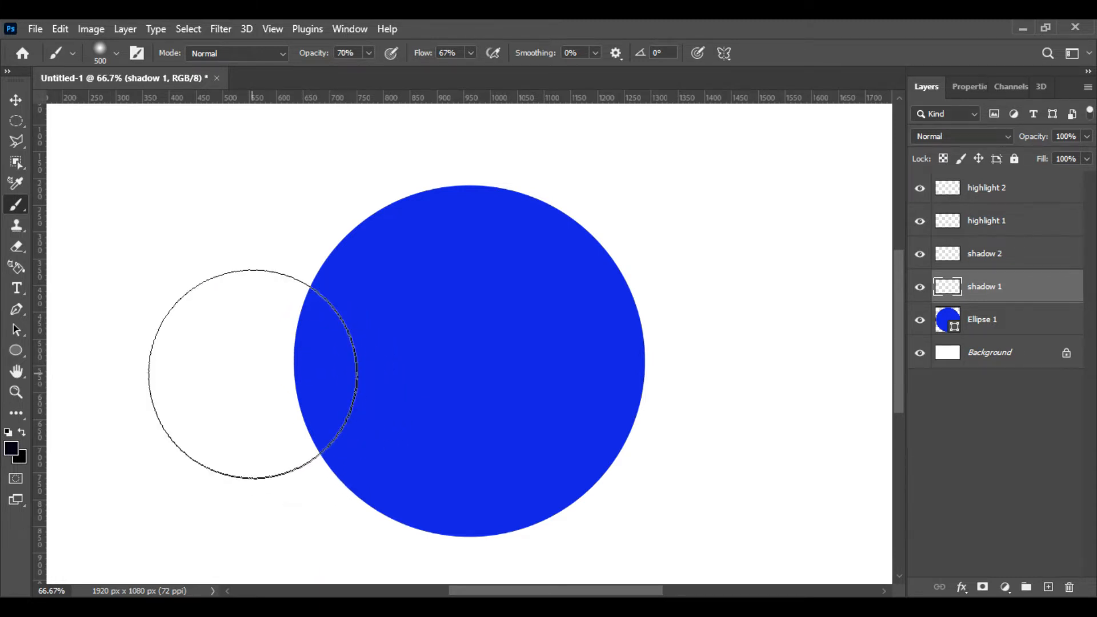
- Undo a trial shadow stroke over the circle's lower-left edge and load the Ellipse 1 outline as a selection
{"action": "mouse_move", "coordinate": [253, 374]}
{"action": "left_mouse_down"}
{"action": "mouse_move", "coordinate": [281, 427]}
{"action": "mouse_move", "coordinate": [379, 480]}
{"action": "left_mouse_up"}
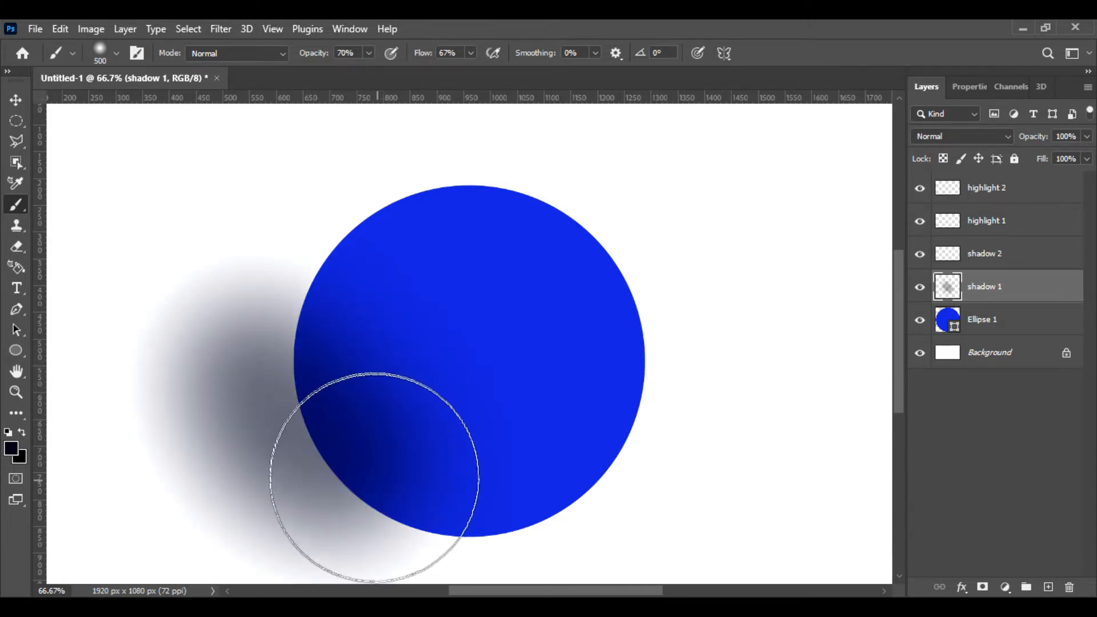
{"action": "key", "text": "ctrl+z"}
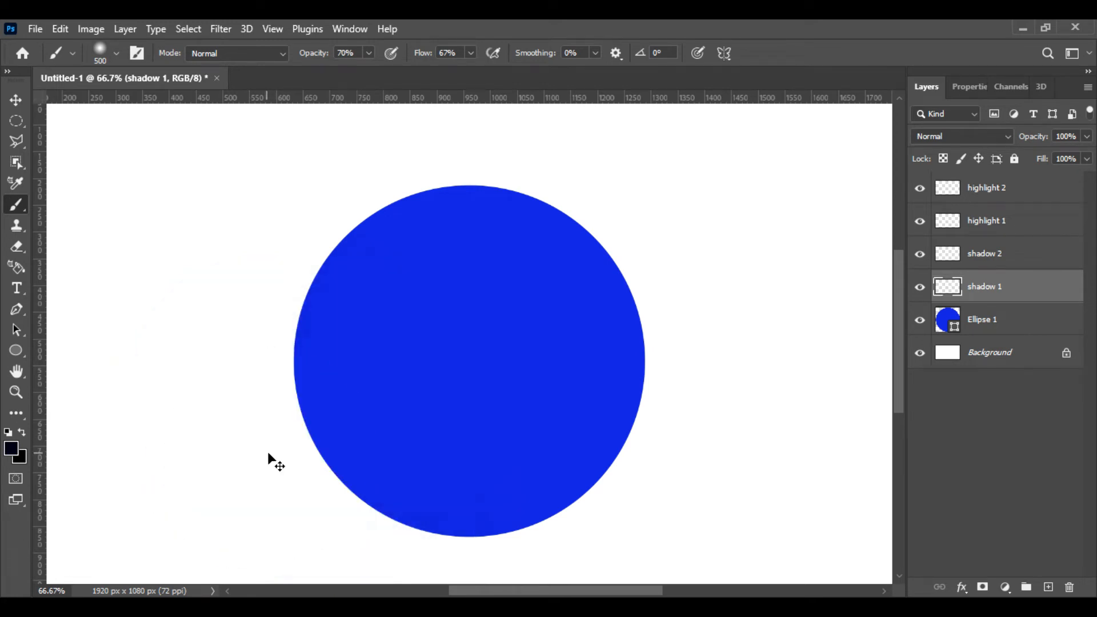
{"action": "left_click", "coordinate": [948, 320], "text": "ctrl"}
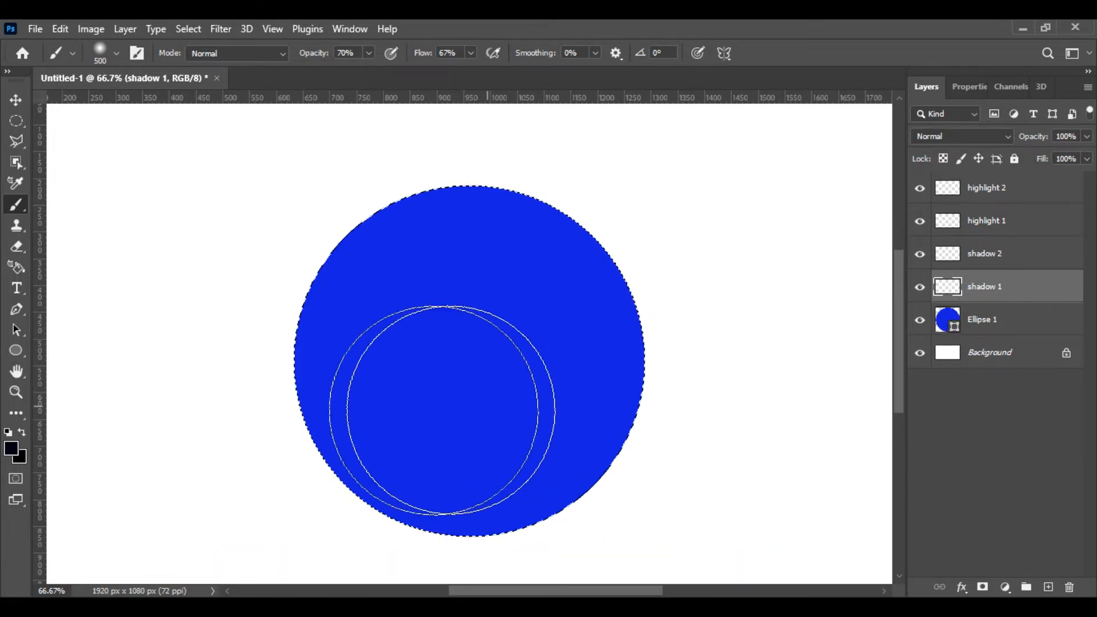
{"action": "mouse_move", "coordinate": [281, 379]}
{"action": "left_mouse_down"}
{"action": "mouse_move", "coordinate": [320, 431]}
{"action": "mouse_move", "coordinate": [428, 501]}
{"action": "mouse_move", "coordinate": [653, 505]}
{"action": "left_mouse_up"}
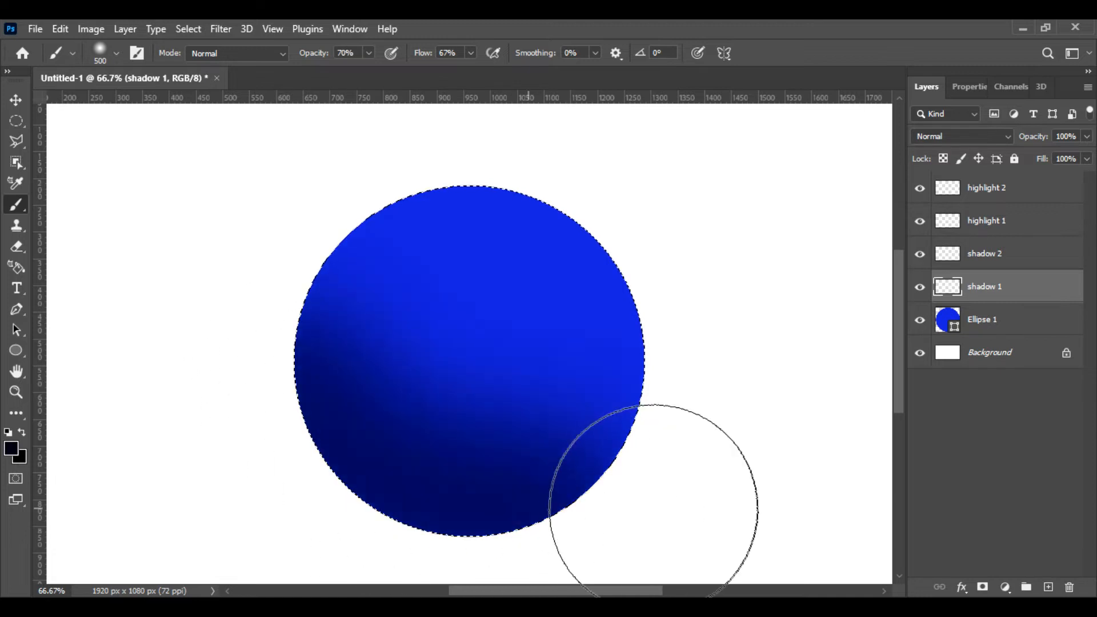
{"action": "scroll", "coordinate": [652, 498], "scroll_direction": "down", "scroll_amount": 2}
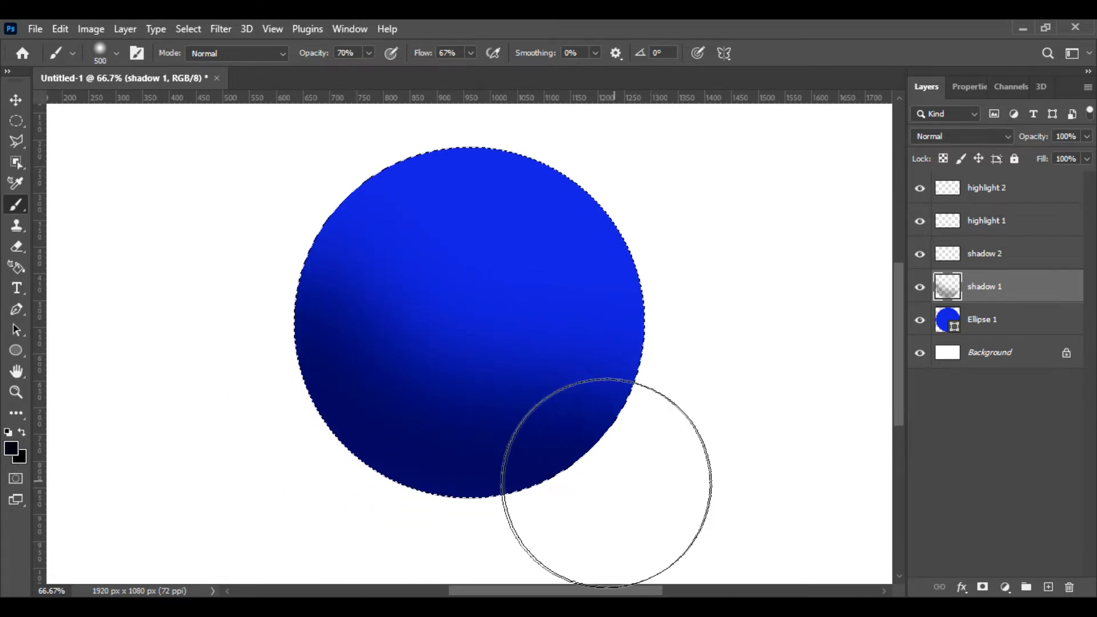
{"action": "key", "text": "ctrl+z"}
{"action": "mouse_move", "coordinate": [294, 274]}
{"action": "left_mouse_down"}
{"action": "mouse_move", "coordinate": [382, 433]}
{"action": "mouse_move", "coordinate": [545, 489]}
{"action": "mouse_move", "coordinate": [542, 523]}
{"action": "mouse_move", "coordinate": [593, 553]}
{"action": "mouse_move", "coordinate": [620, 551]}
{"action": "left_mouse_up"}
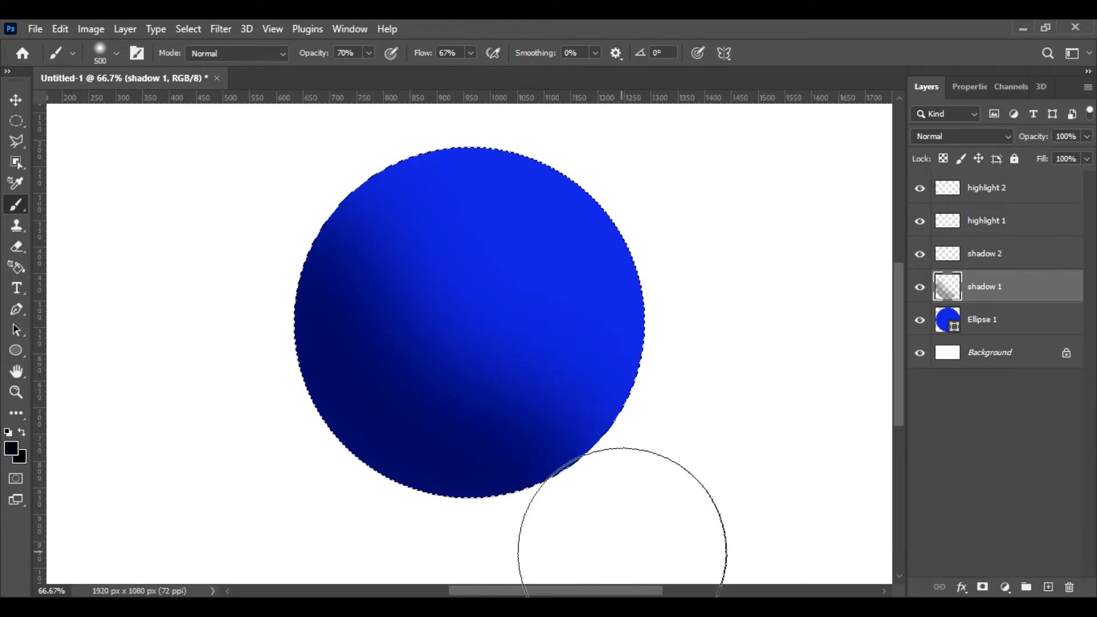
{"action": "key", "text": "ctrl+z"}
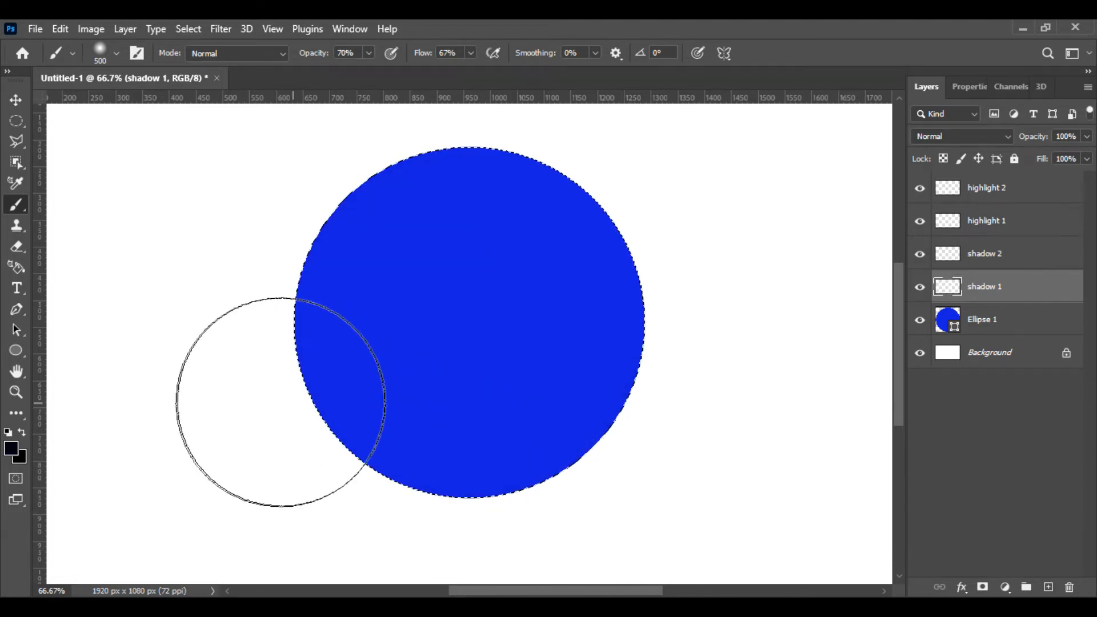
- Enlarge the brush to 700 px and paint a soft shadow along the circle's lower-left edge on the shadow 1 layer
{"action": "key", "text": "bracketright"}
{"action": "key", "text": "bracketright"}
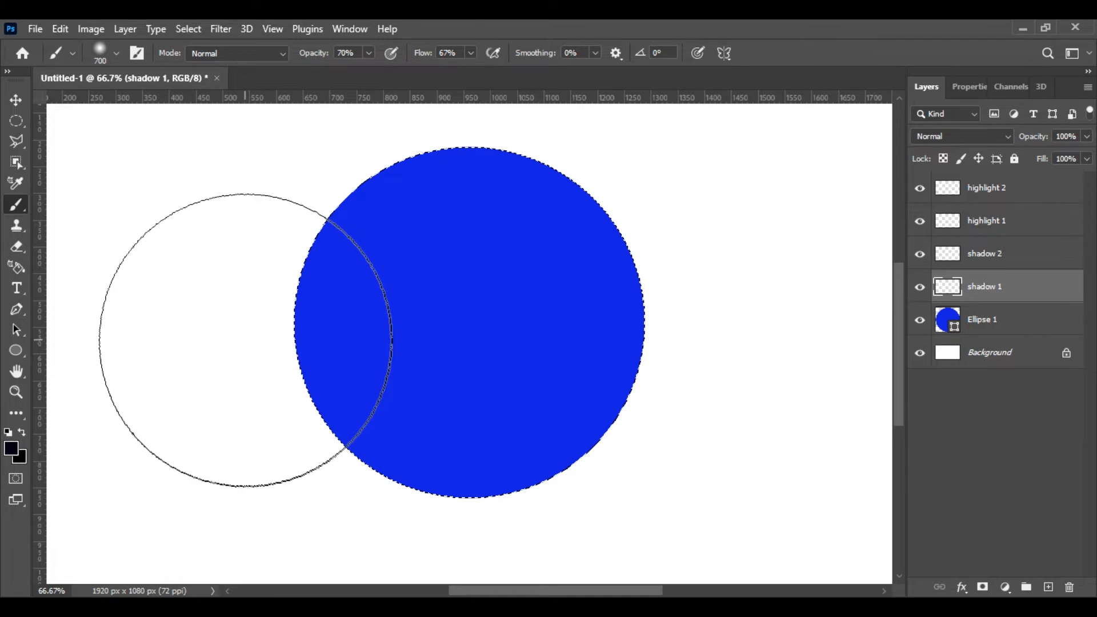
{"action": "mouse_move", "coordinate": [245, 335]}
{"action": "left_mouse_down"}
{"action": "mouse_move", "coordinate": [429, 499]}
{"action": "mouse_move", "coordinate": [574, 523]}
{"action": "left_mouse_up"}
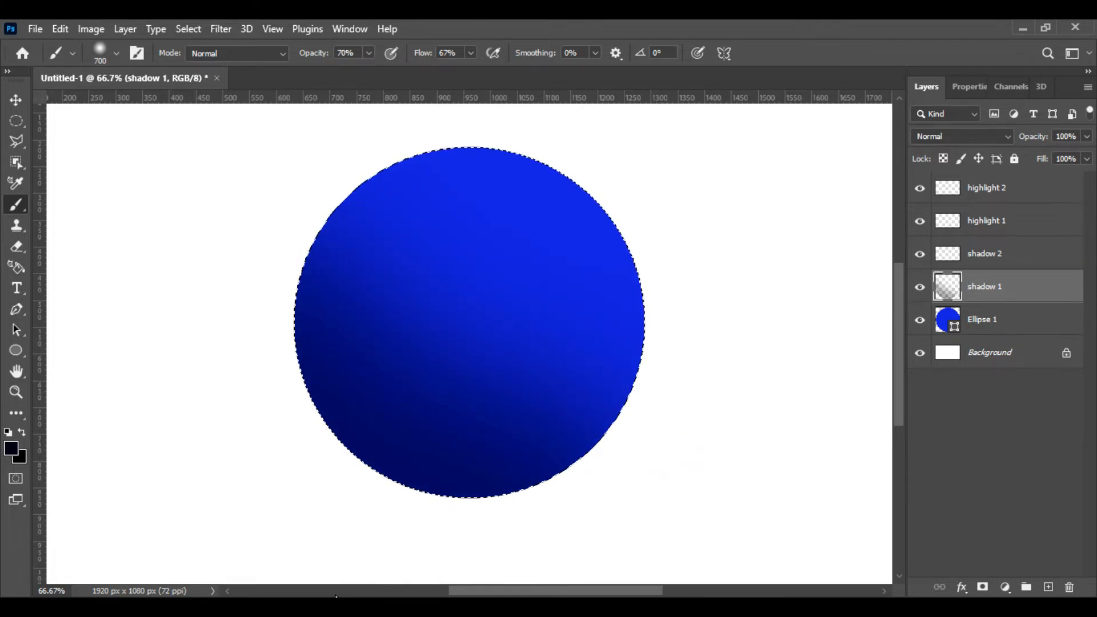
{"action": "key", "text": "ctrl+z"}
{"action": "mouse_move", "coordinate": [272, 321]}
{"action": "left_mouse_down"}
{"action": "mouse_move", "coordinate": [293, 361]}
{"action": "mouse_move", "coordinate": [487, 514]}
{"action": "mouse_move", "coordinate": [588, 543]}
{"action": "left_mouse_up"}
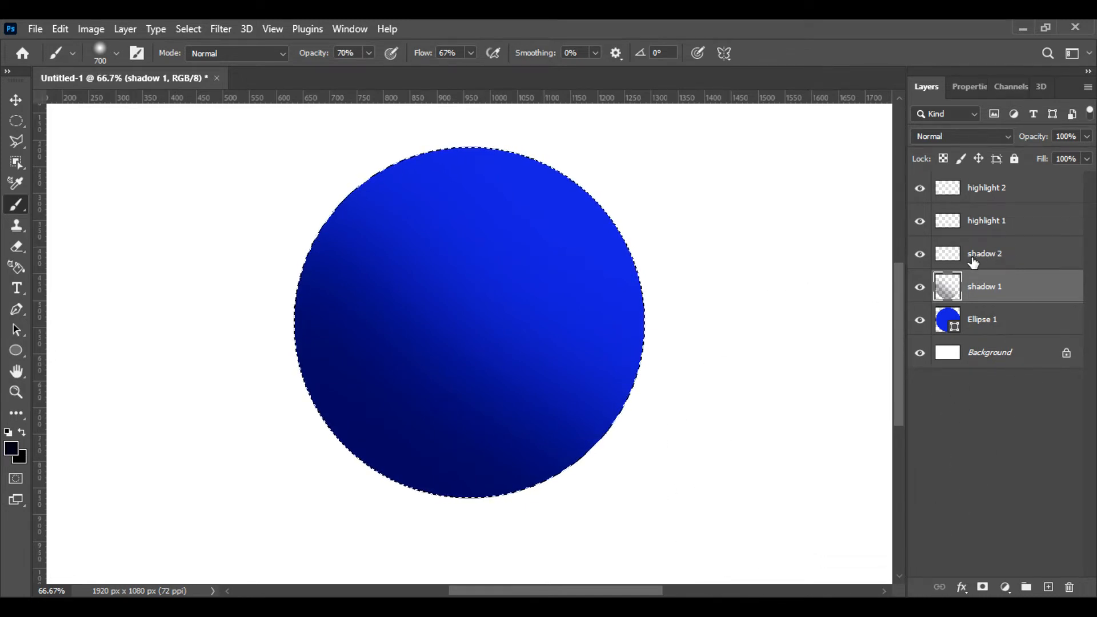
- Make the shadow 2 layer active and set the foreground color to the near-black blue 02040f for the Brush tool
{"action": "left_click", "coordinate": [1026, 263]}
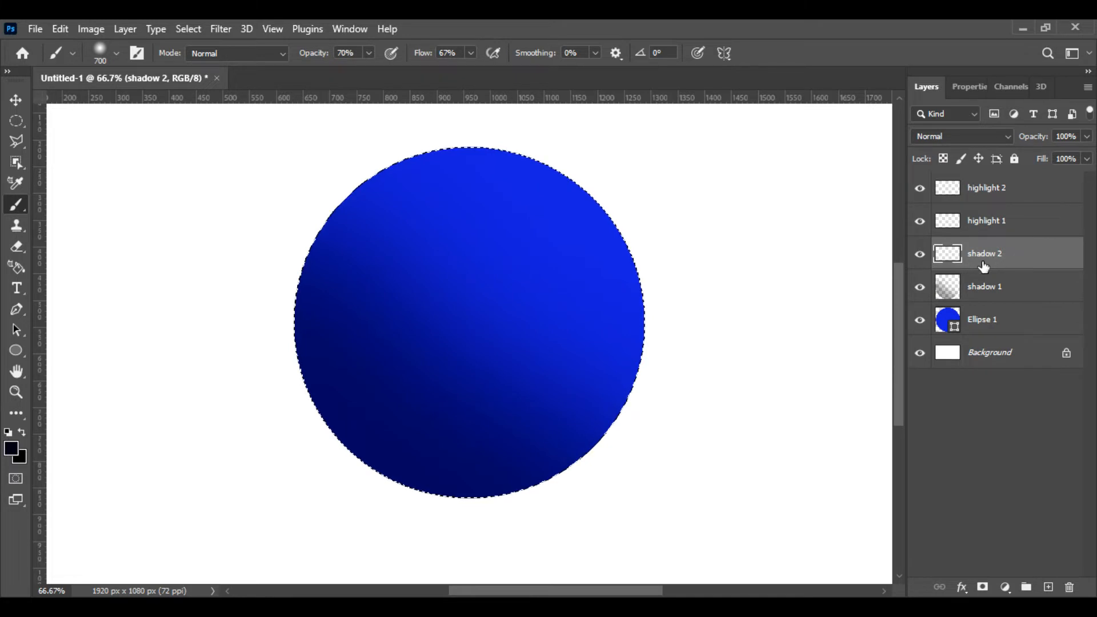
{"action": "left_click", "coordinate": [11, 448]}
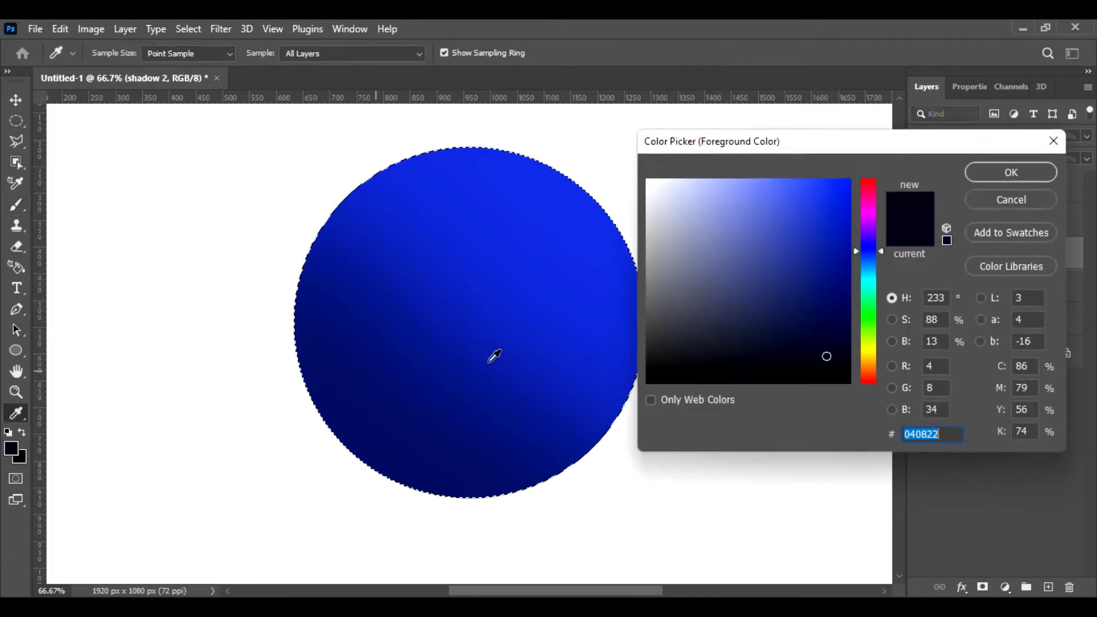
{"action": "left_click", "coordinate": [822, 372]}
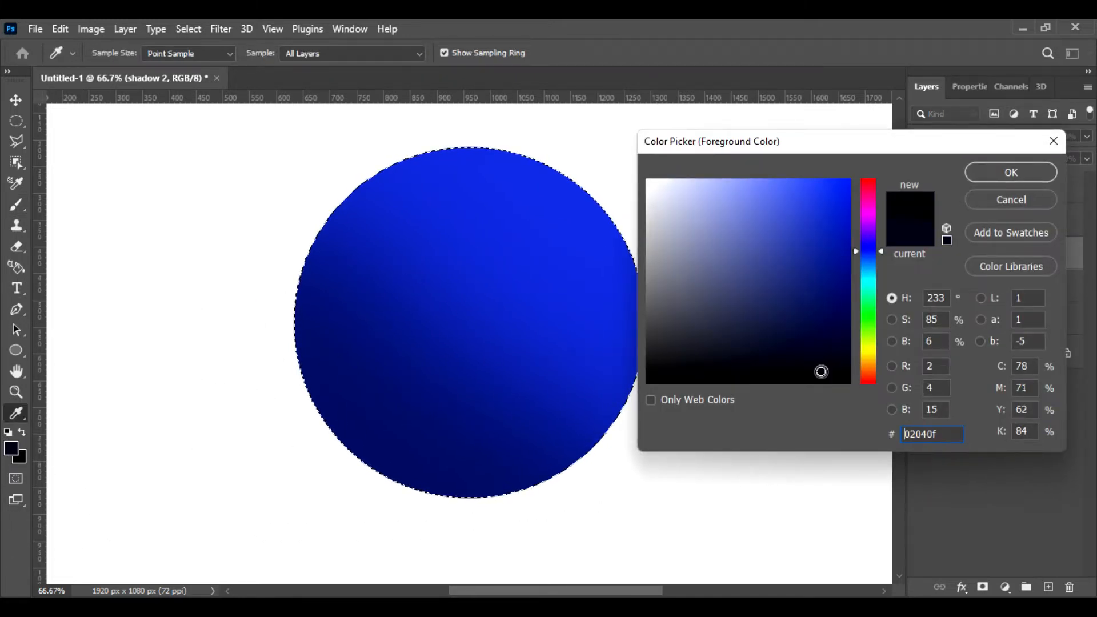
{"action": "left_click", "coordinate": [980, 169]}
{"action": "key", "text": "b"}
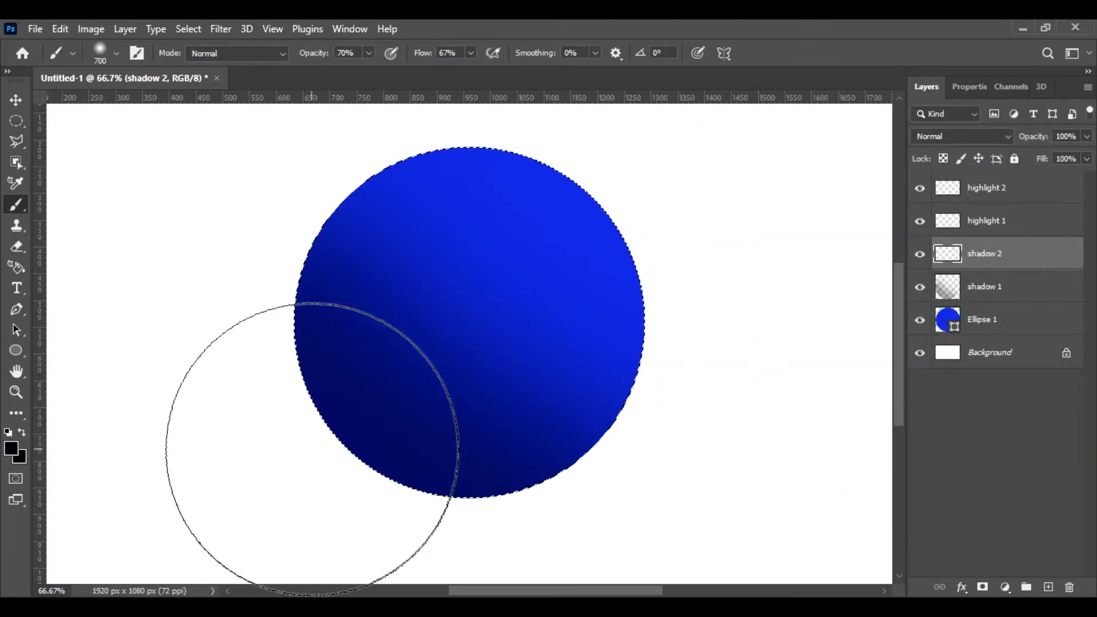
- Reduce the Brush tool's size to 300 px for the shadow 2 layer
{"action": "key", "text": "bracketleft"}
{"action": "key", "text": "bracketleft"}
{"action": "key", "text": "bracketleft"}
{"action": "key", "text": "bracketleft"}
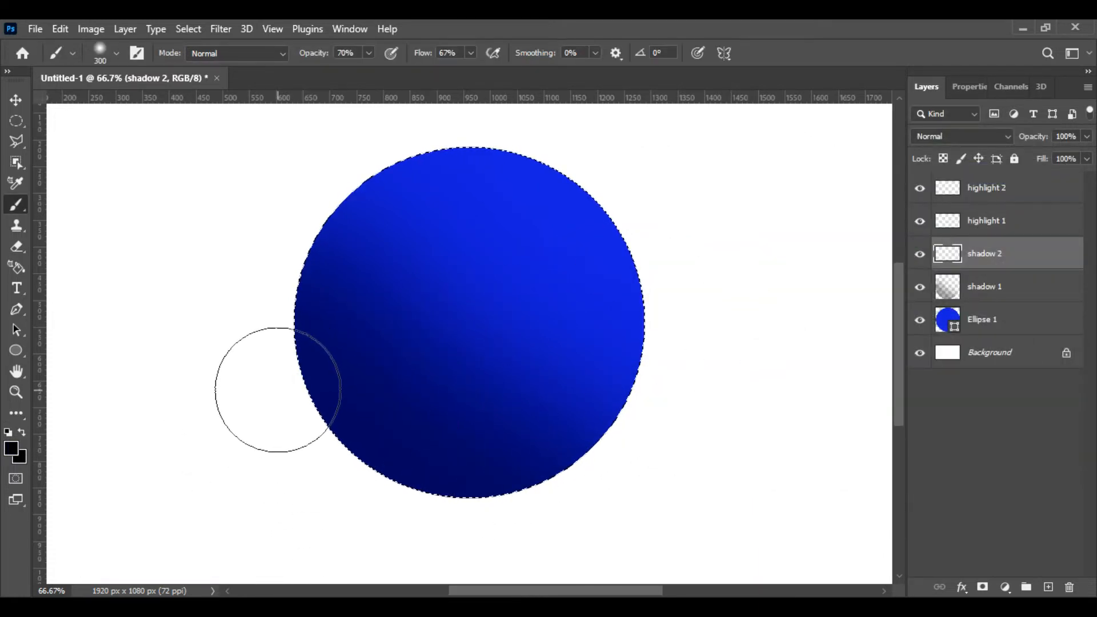
{"action": "mouse_move", "coordinate": [277, 385]}
{"action": "left_mouse_down"}
{"action": "mouse_move", "coordinate": [565, 520]}
{"action": "mouse_move", "coordinate": [465, 544]}
{"action": "mouse_move", "coordinate": [339, 462]}
{"action": "mouse_move", "coordinate": [302, 398]}
{"action": "mouse_move", "coordinate": [549, 531]}
{"action": "left_mouse_up"}
{"action": "key", "text": "ctrl+z"}
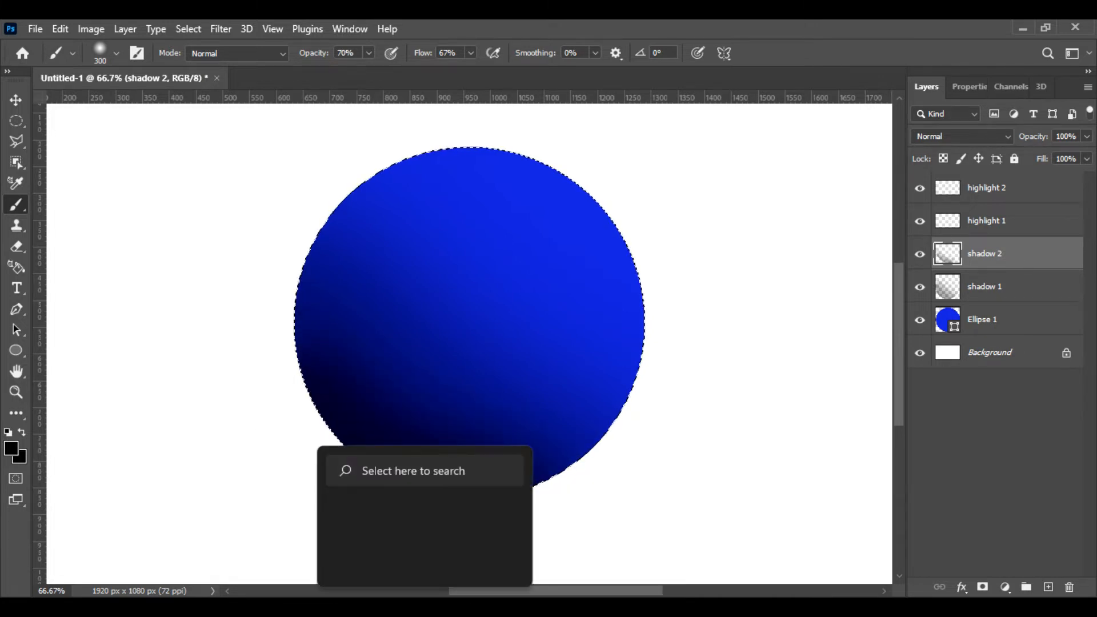
{"action": "key", "text": "ctrl+z"}
{"action": "mouse_move", "coordinate": [300, 400]}
{"action": "left_mouse_down"}
{"action": "mouse_move", "coordinate": [490, 526]}
{"action": "mouse_move", "coordinate": [538, 523]}
{"action": "left_mouse_up"}
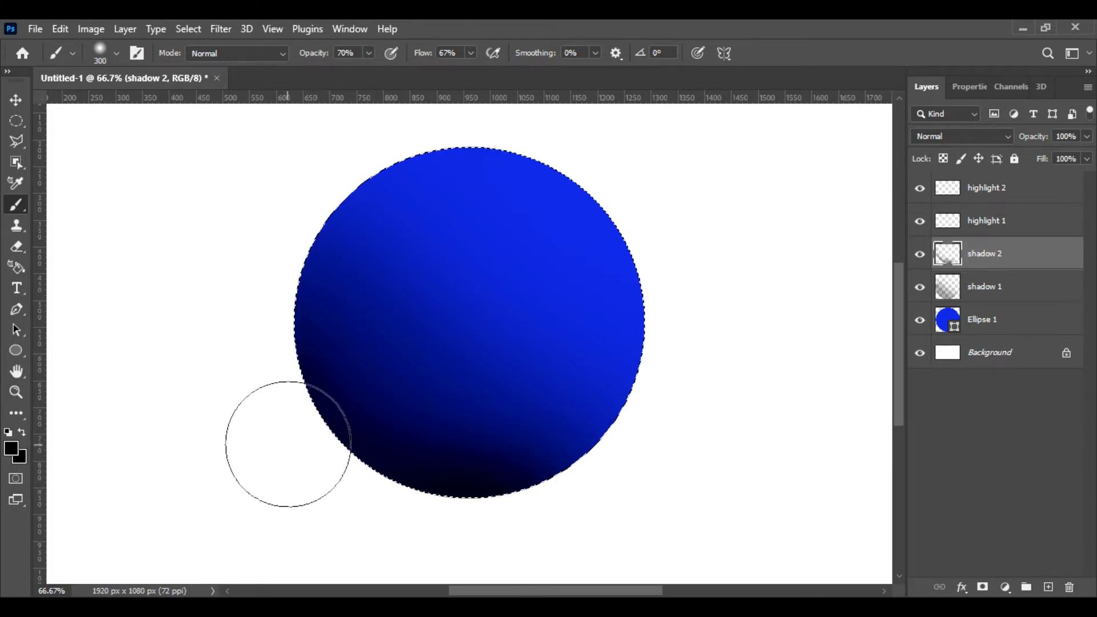
{"action": "key", "text": "ctrl+z"}
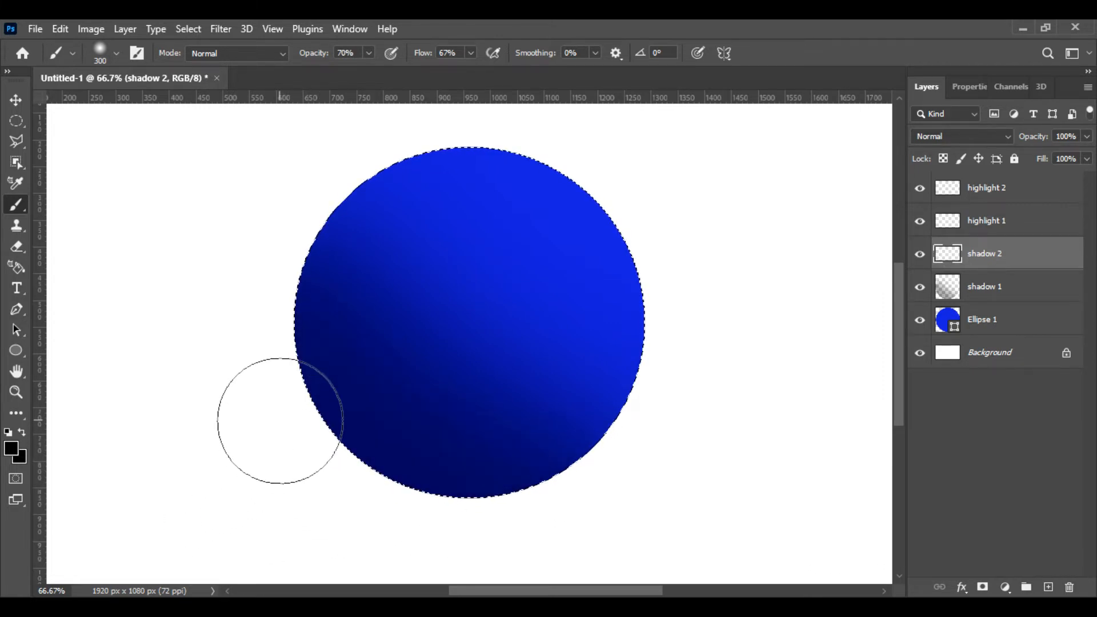
- Paint a narrow near-black shadow along the circle's lower-left edge on the shadow 2 layer
{"action": "mouse_move", "coordinate": [280, 392]}
{"action": "left_mouse_down"}
{"action": "mouse_move", "coordinate": [312, 429]}
{"action": "mouse_move", "coordinate": [419, 492]}
{"action": "mouse_move", "coordinate": [535, 509]}
{"action": "left_mouse_up"}
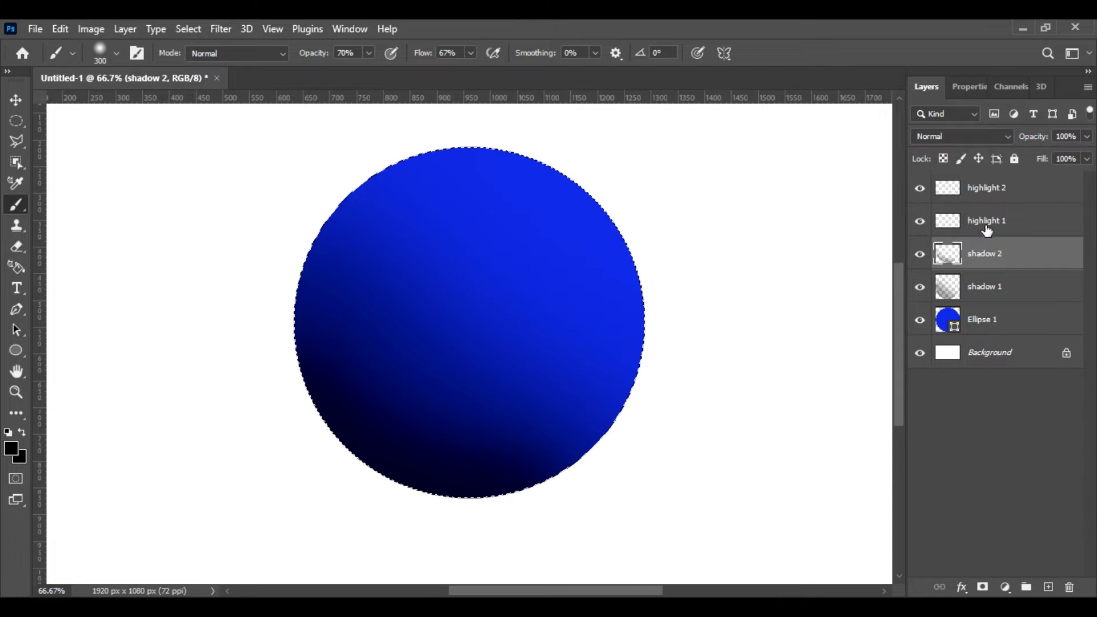
- Make the highlight 1 layer active and set the foreground color to the lighter blue 3d54ff, starting from the circle's own blue
{"action": "left_click", "coordinate": [1023, 224]}
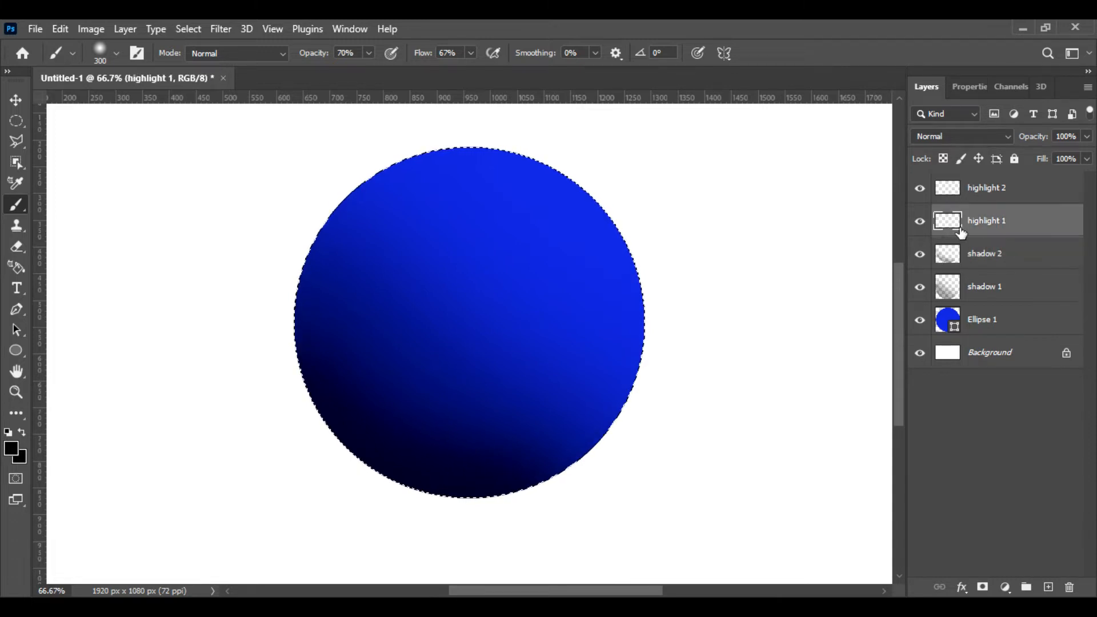
{"action": "left_click", "coordinate": [10, 449]}
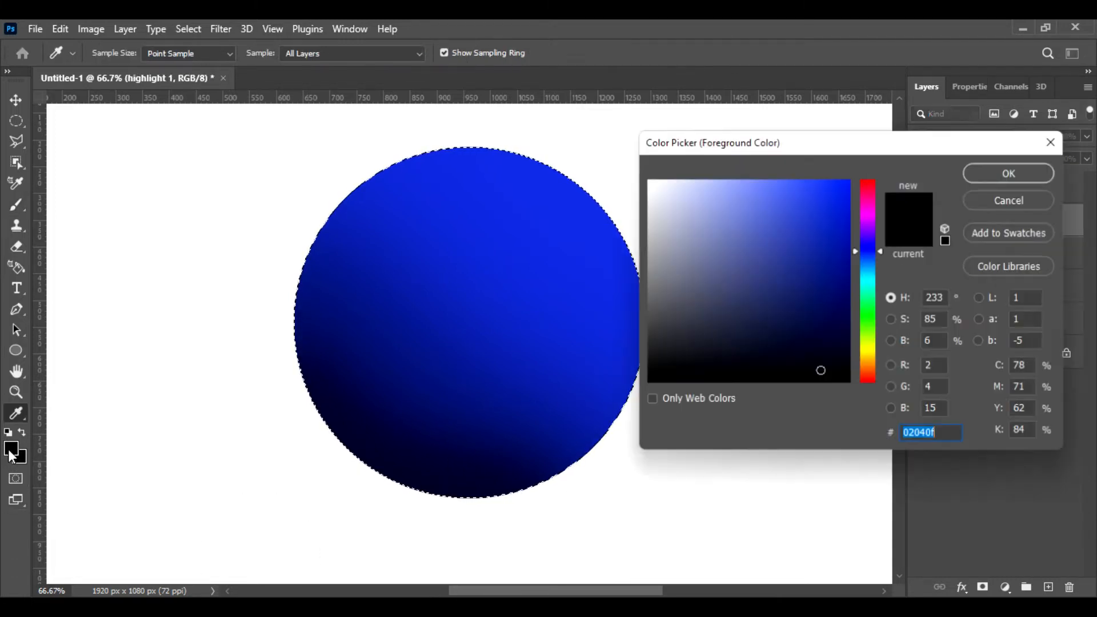
{"action": "left_click", "coordinate": [560, 202]}
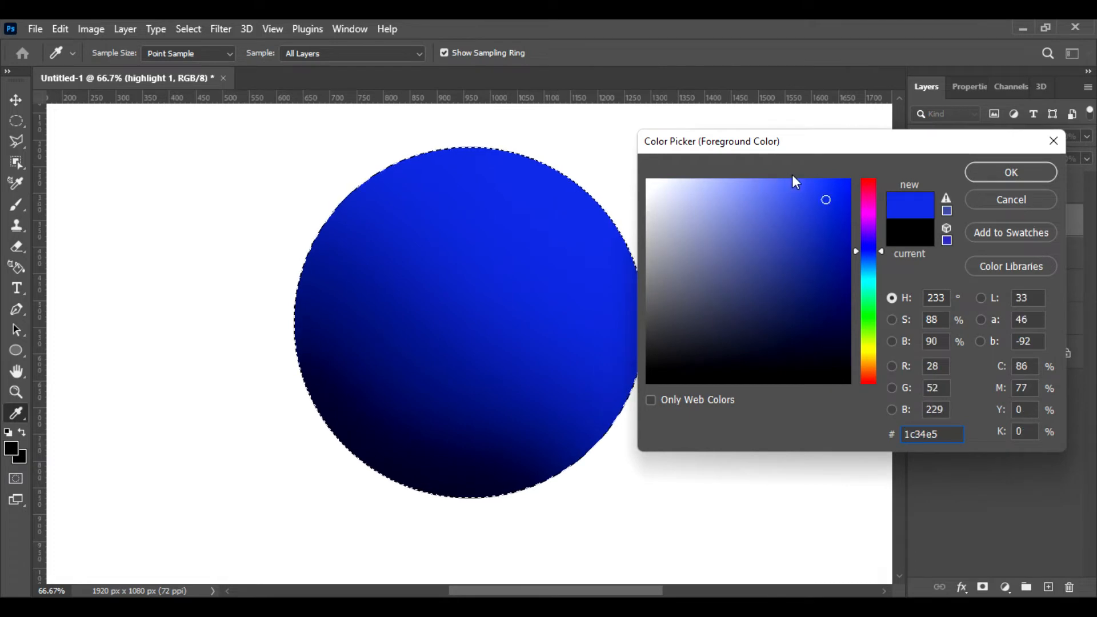
{"action": "left_click_drag", "start_coordinate": [825, 200], "coordinate": [803, 183]}
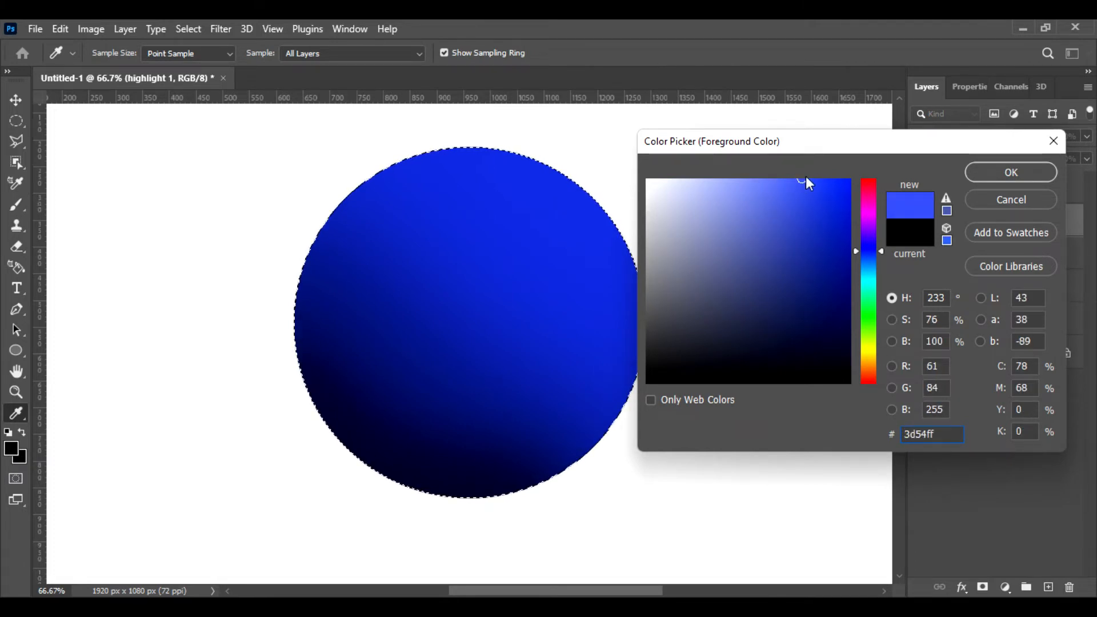
{"action": "left_click", "coordinate": [1011, 172]}
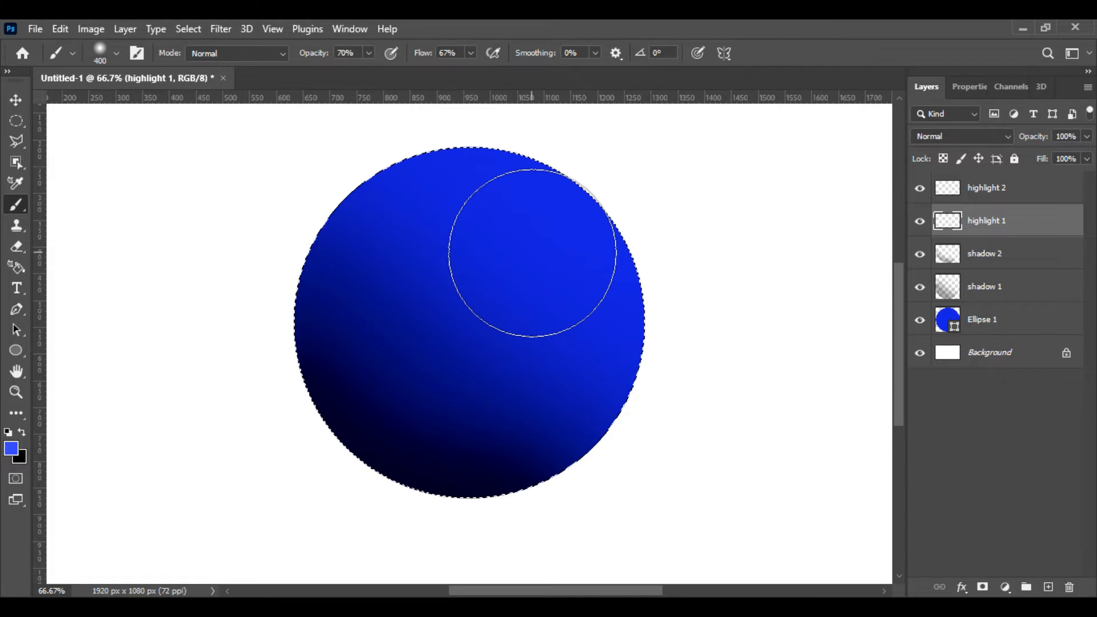
- Undo a trial 400 px highlight dab, enlarge the brush to 600 px and dab a broad highlight on the circle's upper-right area
{"action": "left_click", "coordinate": [533, 253]}
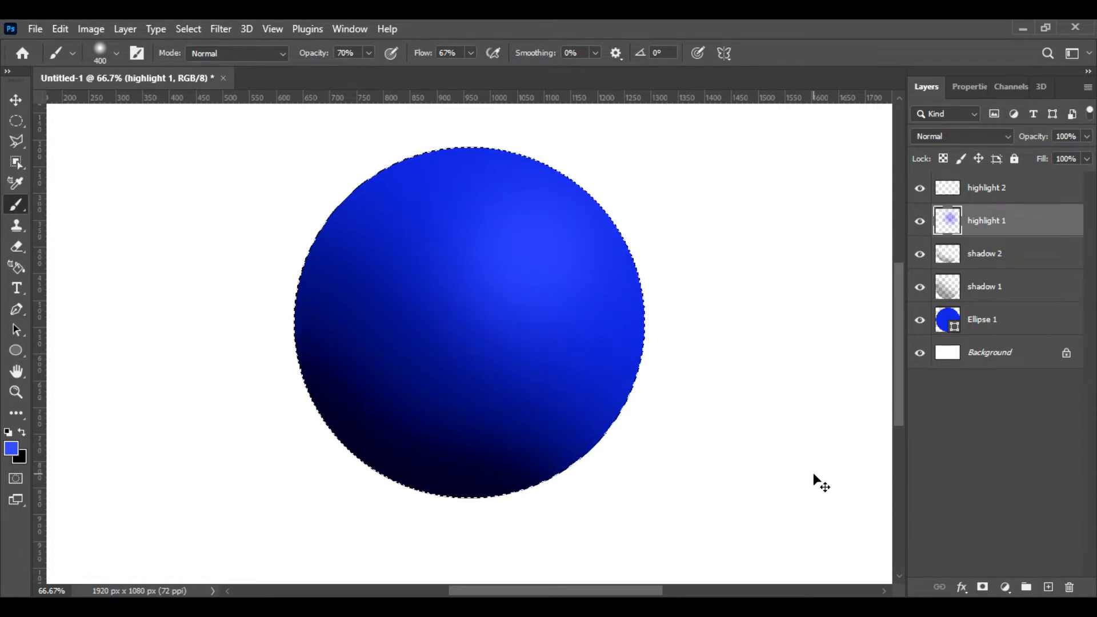
{"action": "key", "text": "ctrl+z"}
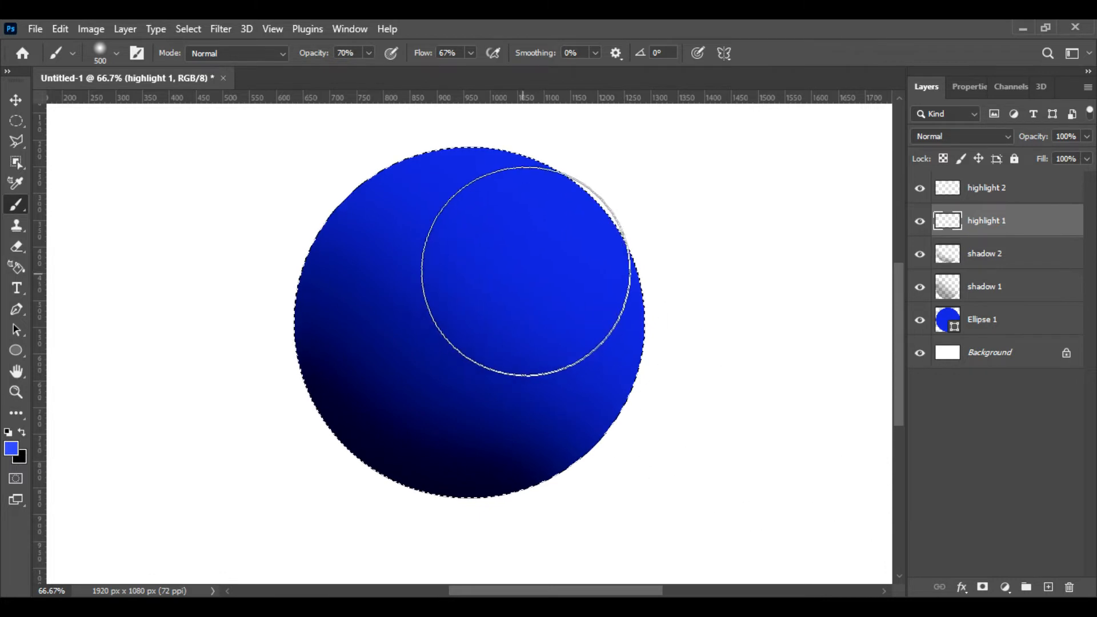
{"action": "left_click", "coordinate": [532, 255]}
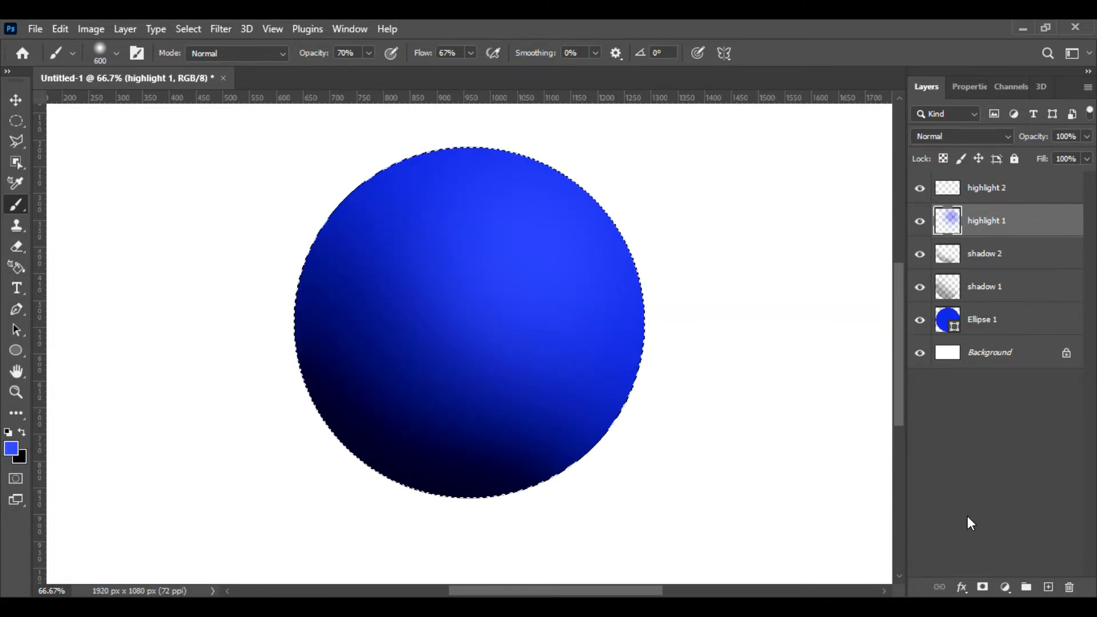
- Make the highlight 2 layer active and set the foreground color to the pale blue 94a1ff for the Brush tool
{"action": "left_click", "coordinate": [987, 190]}
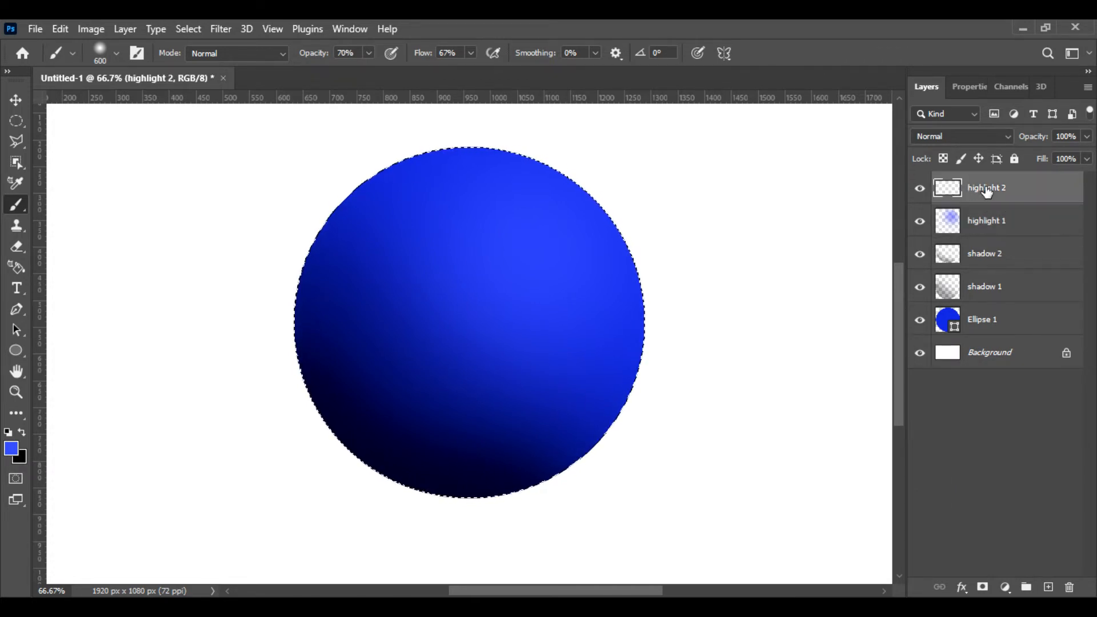
{"action": "left_click", "coordinate": [11, 454]}
{"action": "left_click_drag", "start_coordinate": [792, 181], "coordinate": [731, 179]}
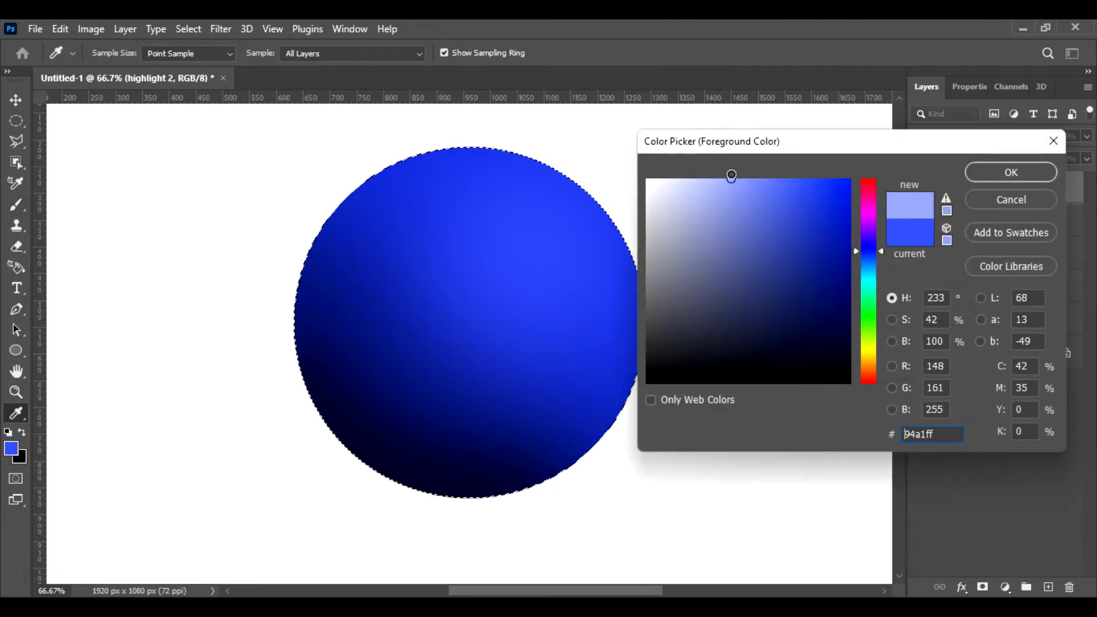
{"action": "left_click", "coordinate": [988, 173]}
{"action": "key", "text": "b"}
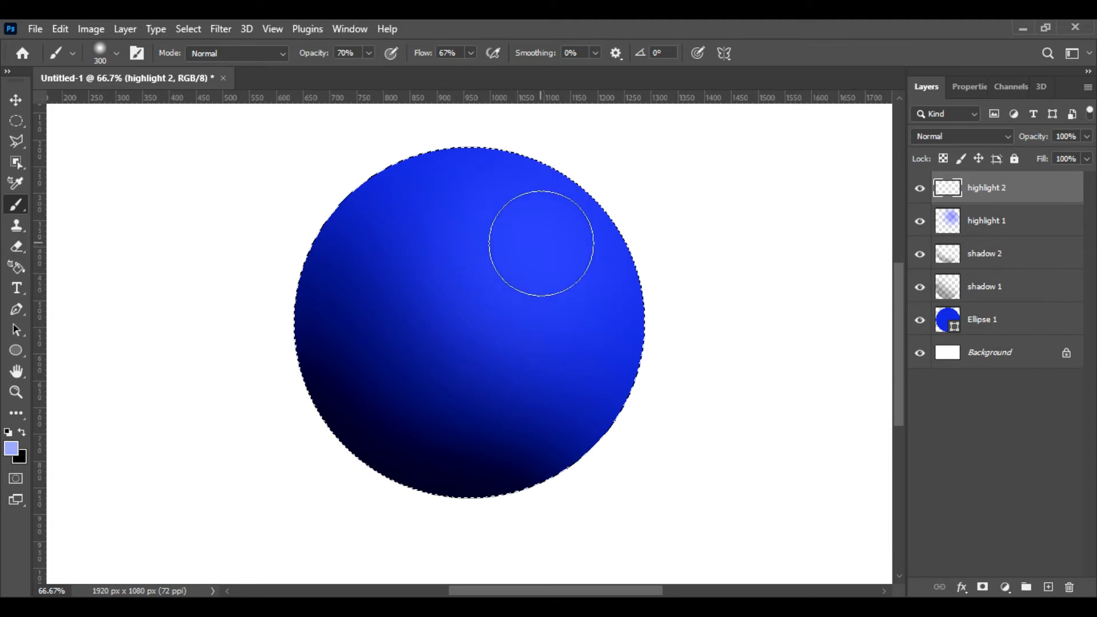
- Dab a small 250 px highlight nearer the sphere's upper-right edge, replacing a trial dab, and compare the sphere with the highlight 2 layer hidden
{"action": "left_click", "coordinate": [541, 242]}
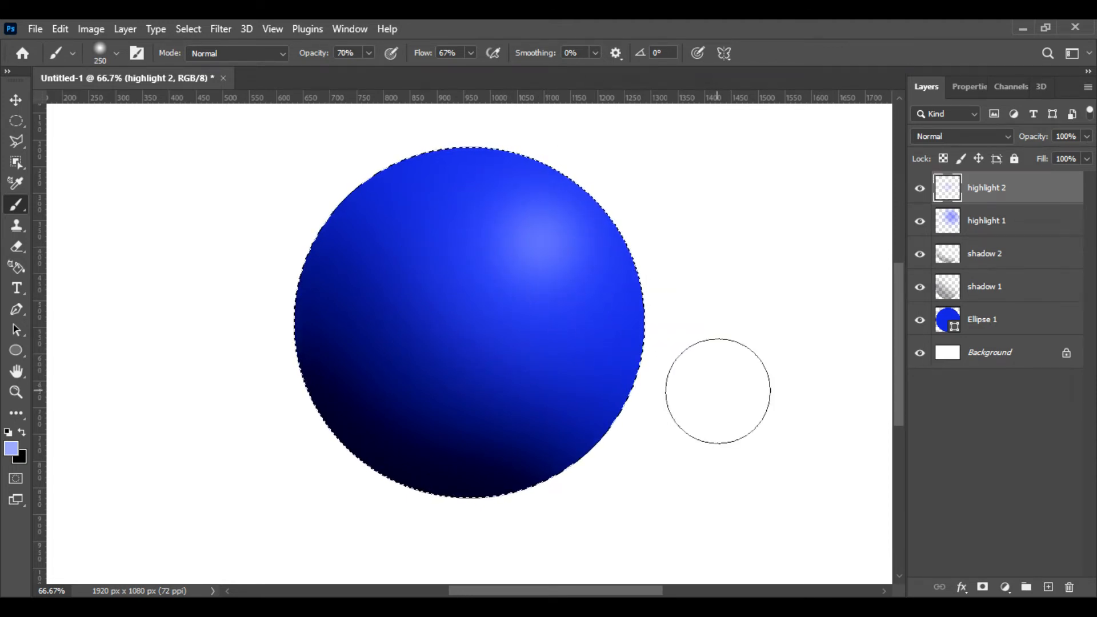
{"action": "key", "text": "ctrl+z"}
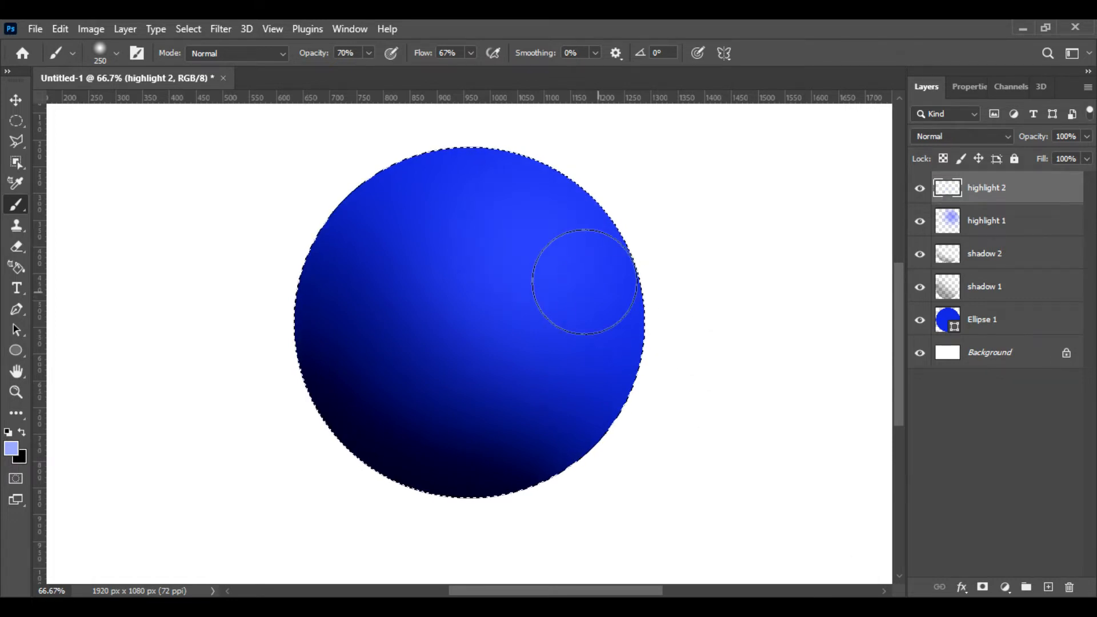
{"action": "left_click", "coordinate": [562, 231]}
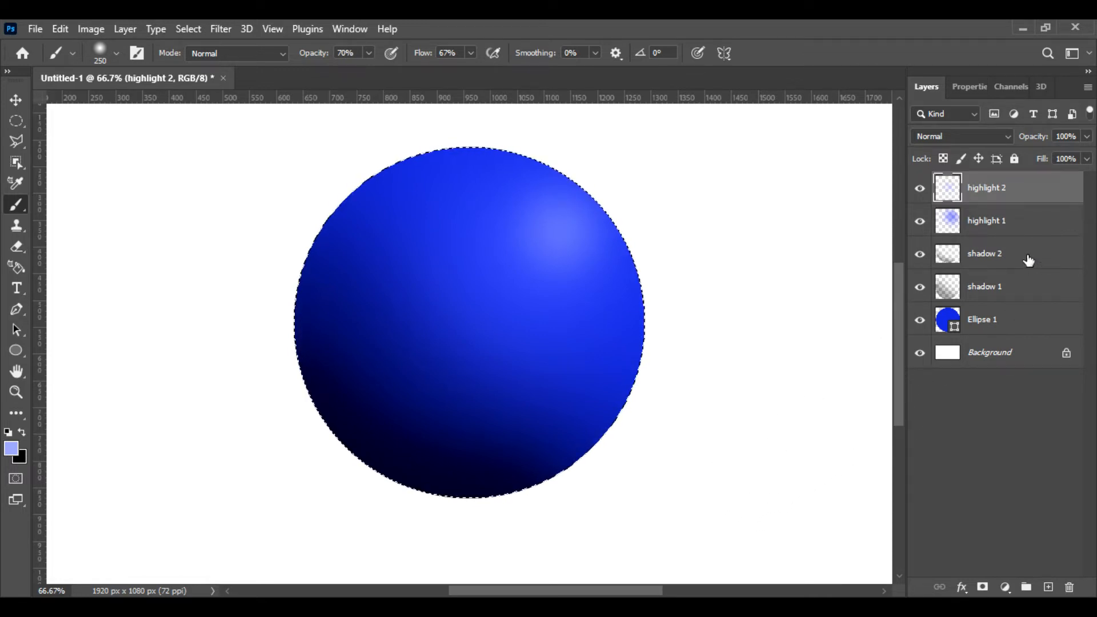
{"action": "left_click", "coordinate": [920, 189]}
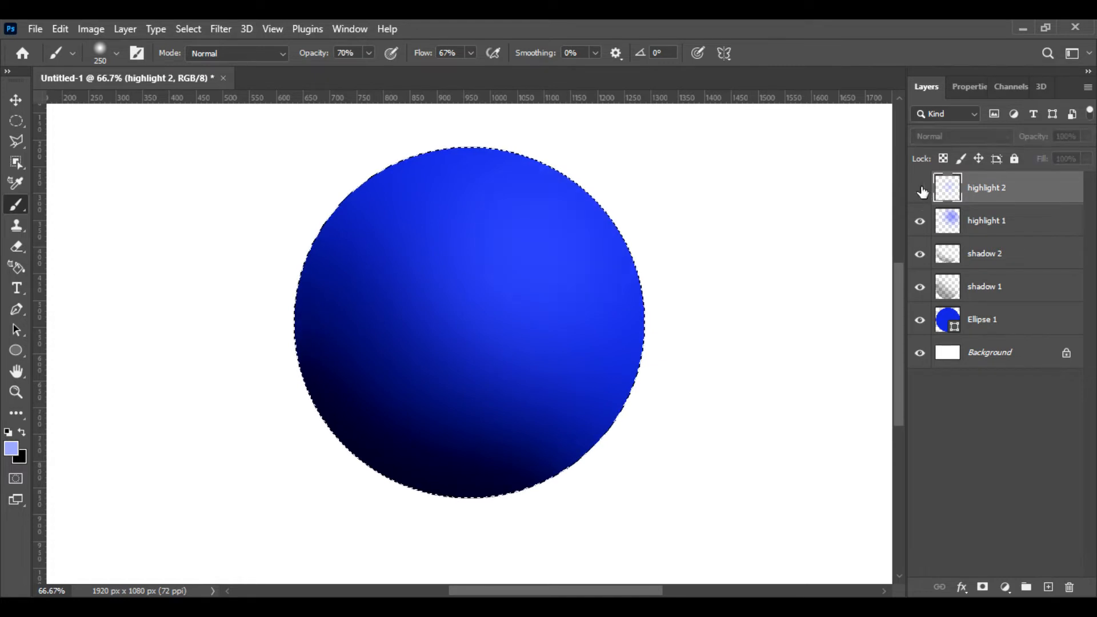
{"action": "left_click", "coordinate": [920, 188]}
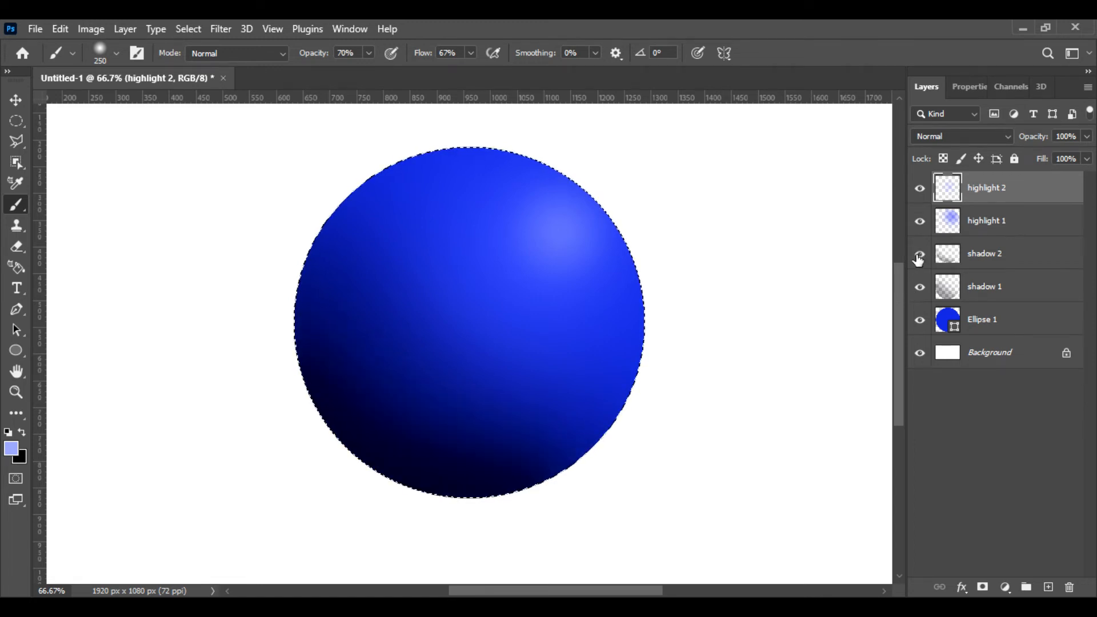
- Set the shadow 2 layer's opacity to 65% and compare the sphere with the shadow 1 layer hidden and shown
{"action": "left_click", "coordinate": [1028, 256]}
{"action": "left_click", "coordinate": [1087, 137]}
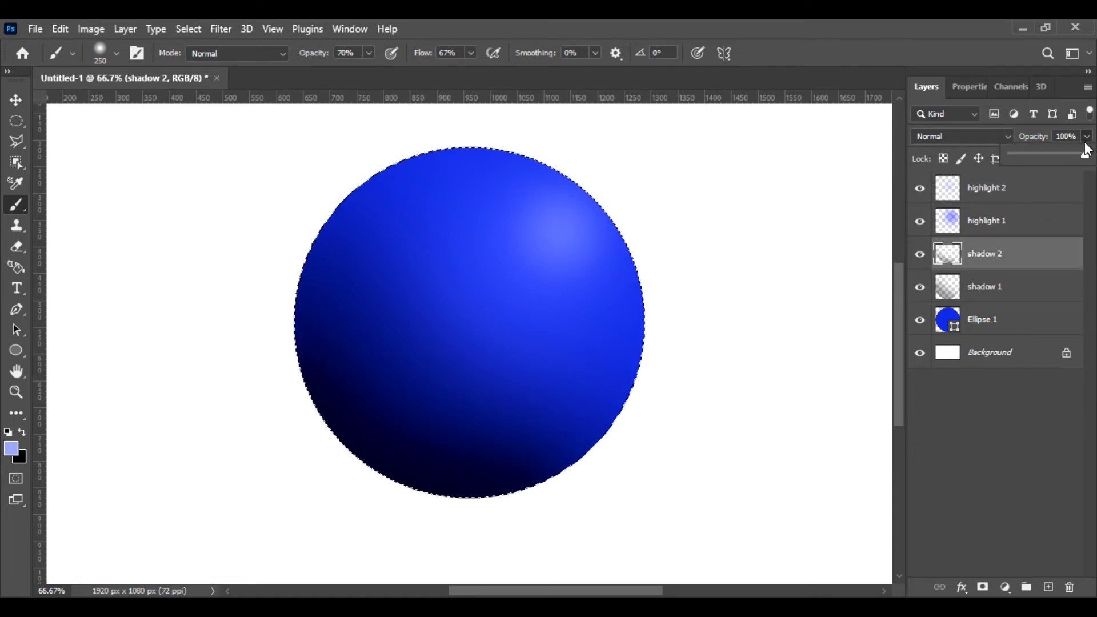
{"action": "left_click_drag", "start_coordinate": [1087, 159], "coordinate": [1083, 160]}
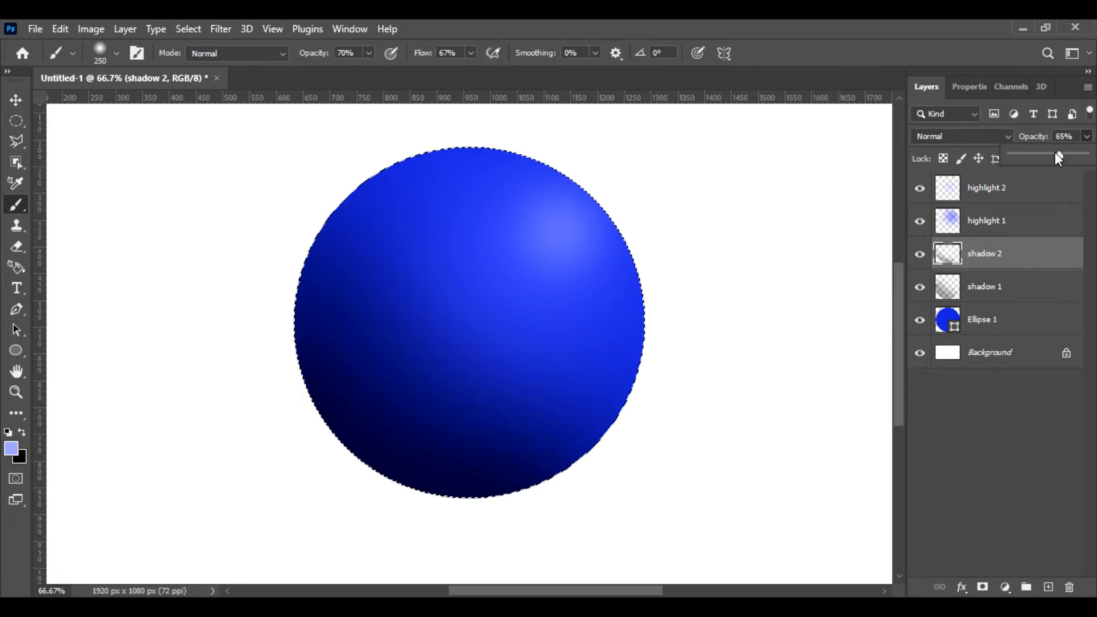
{"action": "left_click", "coordinate": [1044, 124]}
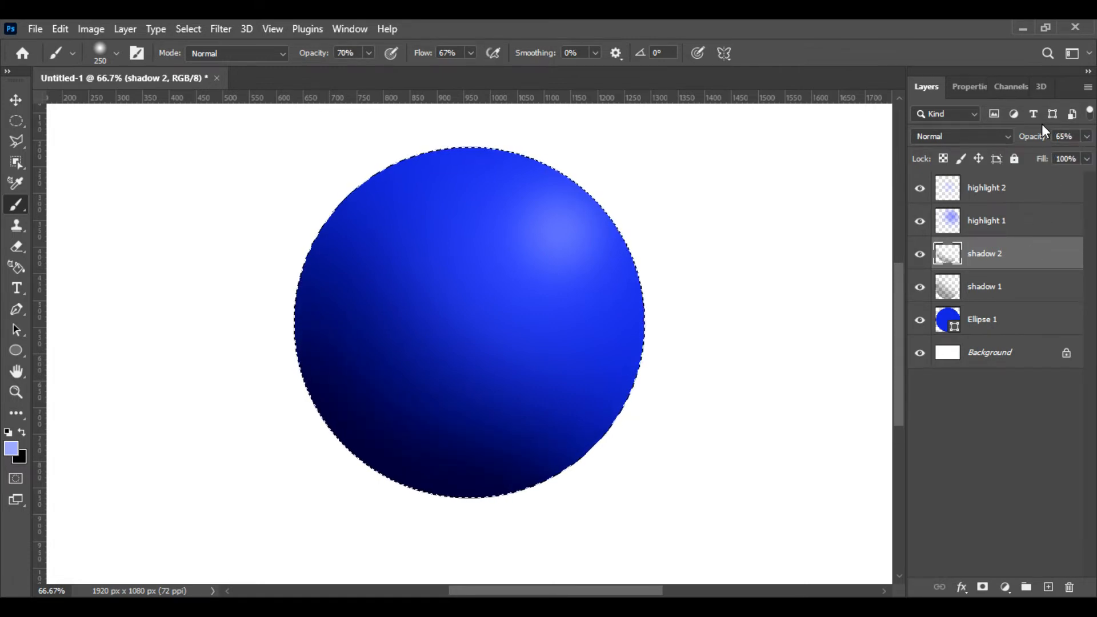
{"action": "left_click", "coordinate": [920, 289]}
{"action": "left_click", "coordinate": [920, 288]}
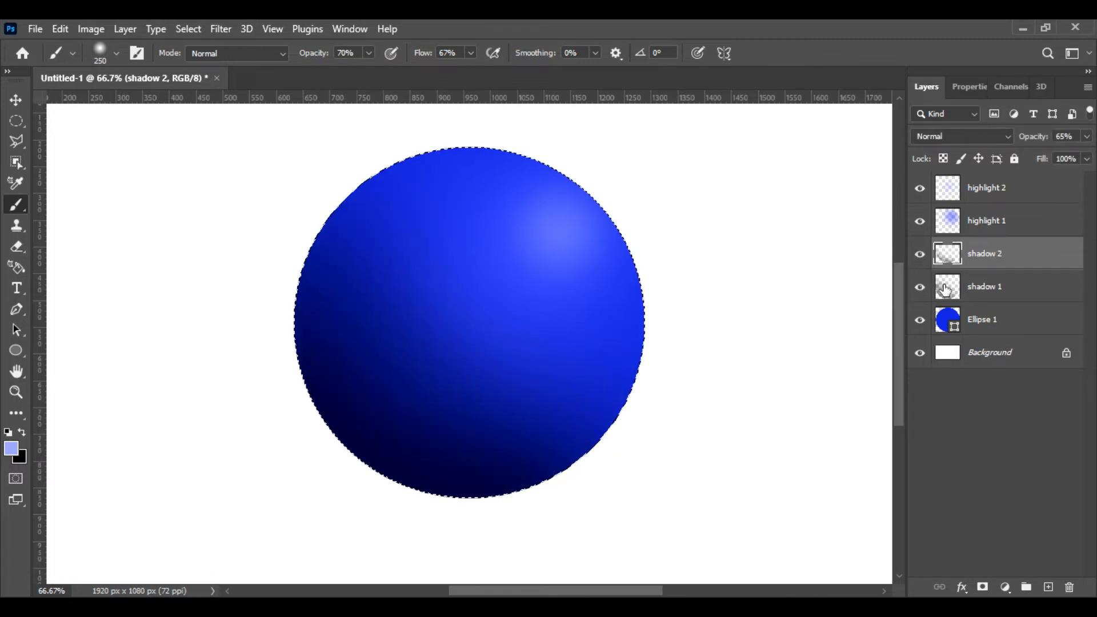
- Clear the circular selection and add a new empty layer directly above the Background layer
{"action": "key", "text": "ctrl+d"}
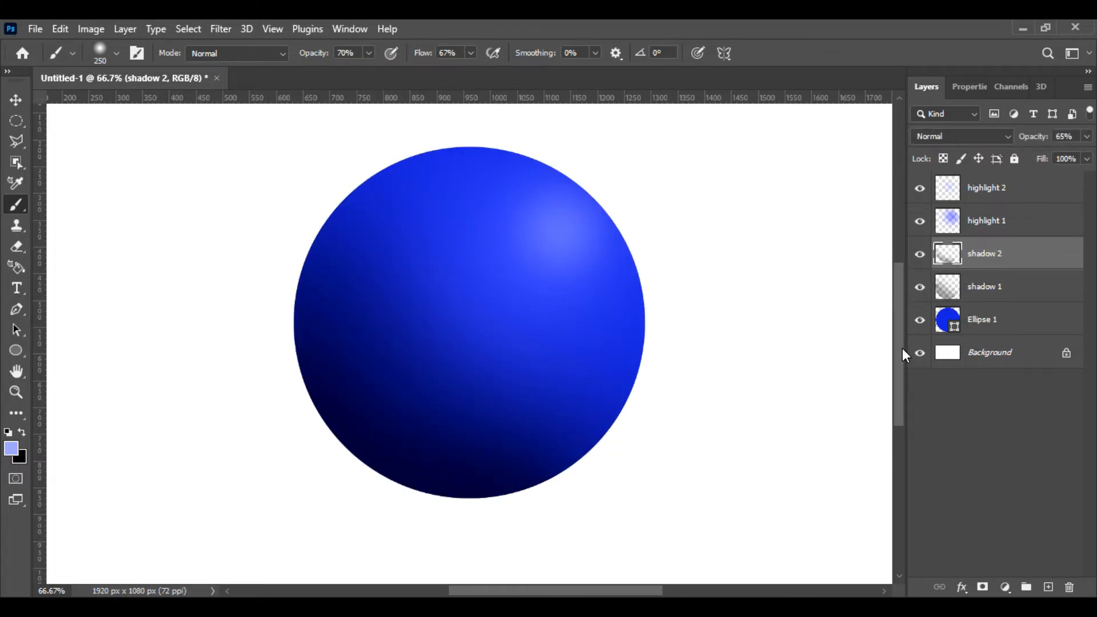
{"action": "key", "text": "ctrl+minus"}
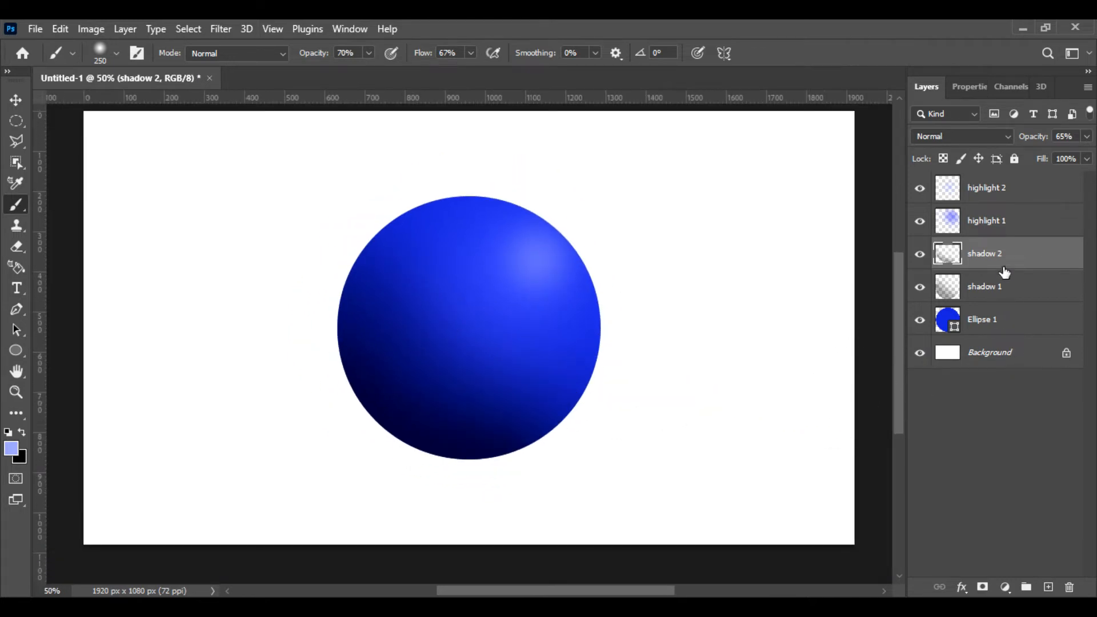
{"action": "left_click", "coordinate": [1027, 287]}
{"action": "left_click", "coordinate": [1025, 318]}
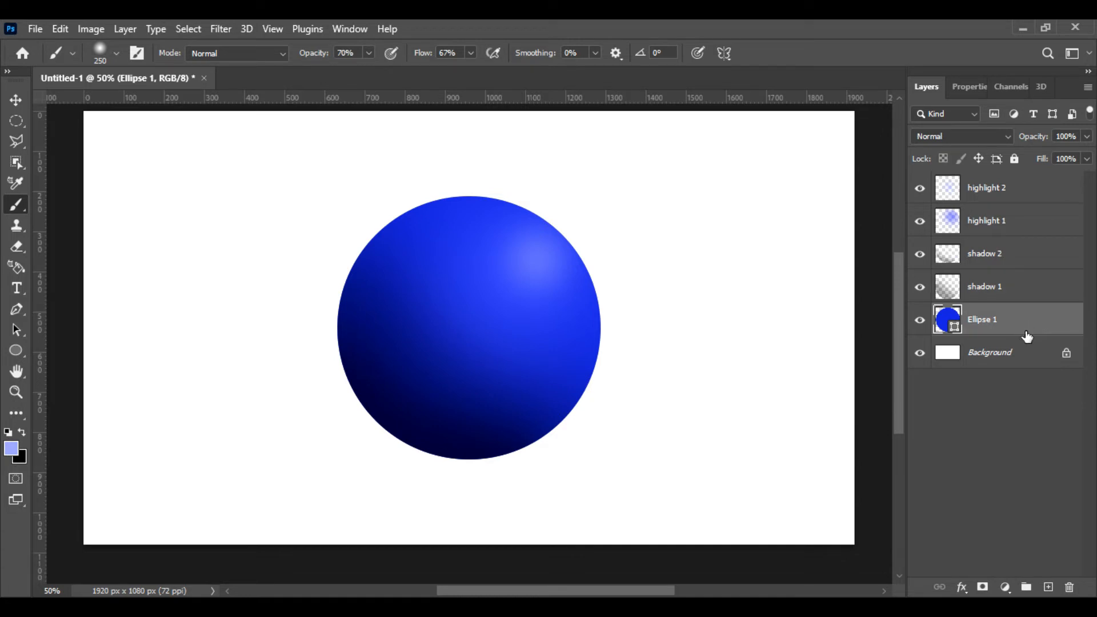
{"action": "left_click", "coordinate": [1037, 360]}
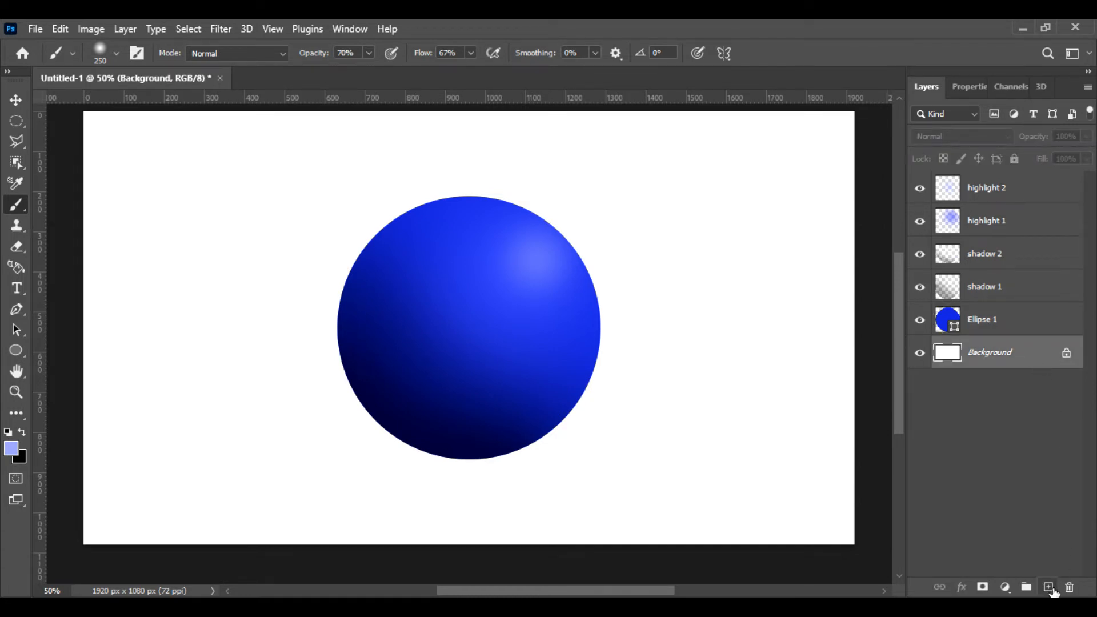
{"action": "left_click", "coordinate": [1049, 588]}
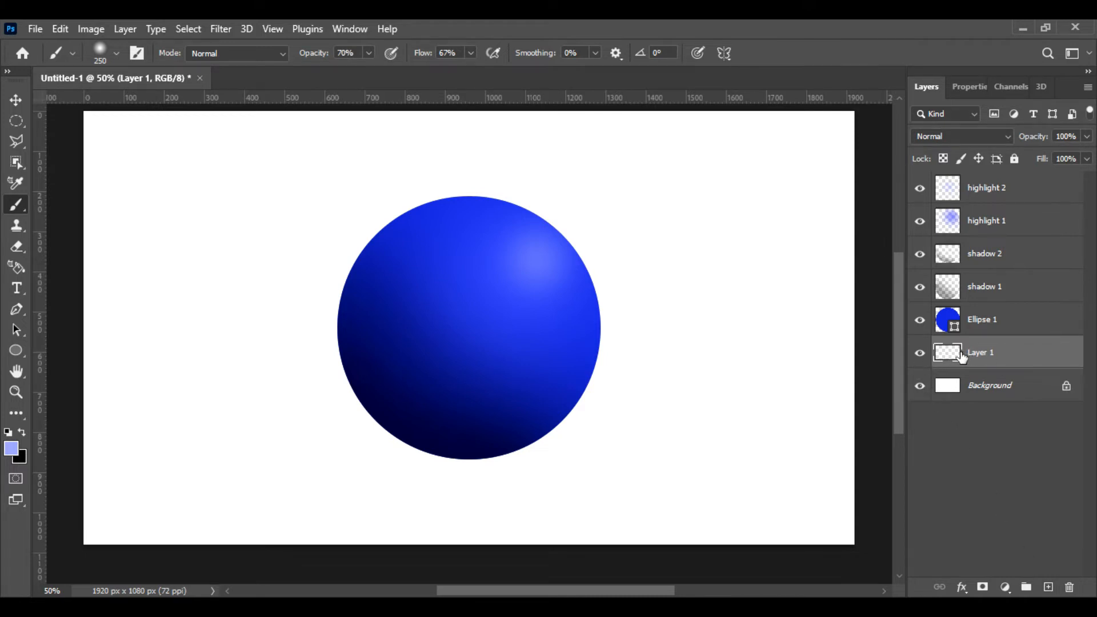
- Draw a wide, flat elliptical selection beneath the sphere, overlapping its lower edge, and set the foreground color to black
{"action": "left_click", "coordinate": [16, 120]}
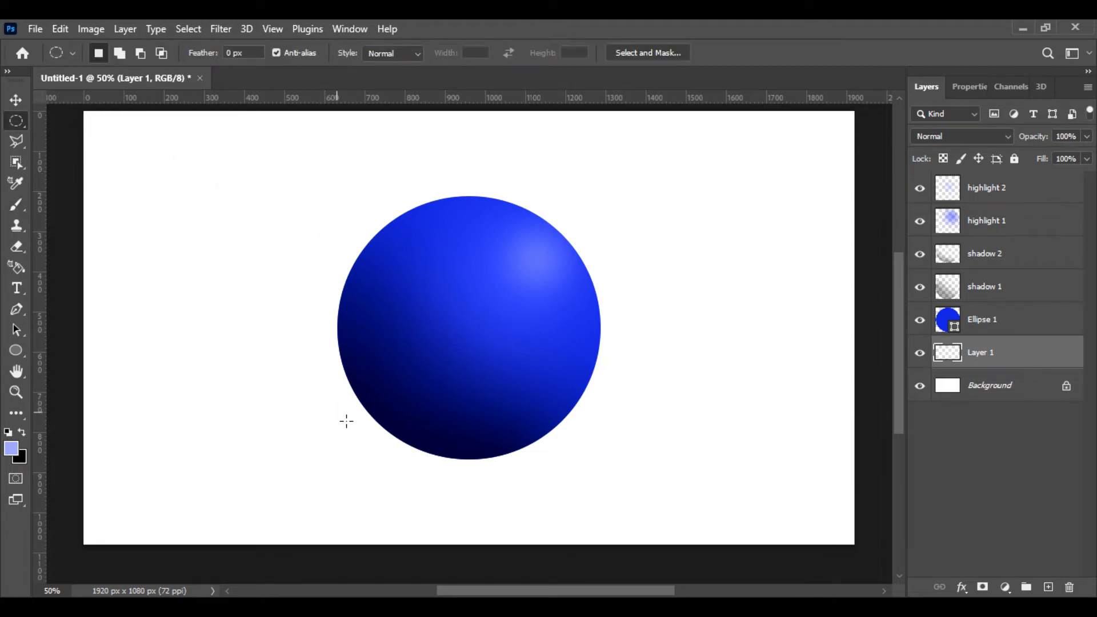
{"action": "left_click_drag", "start_coordinate": [363, 450], "coordinate": [572, 472]}
{"action": "left_click", "coordinate": [11, 448]}
{"action": "type", "text": "000000"}
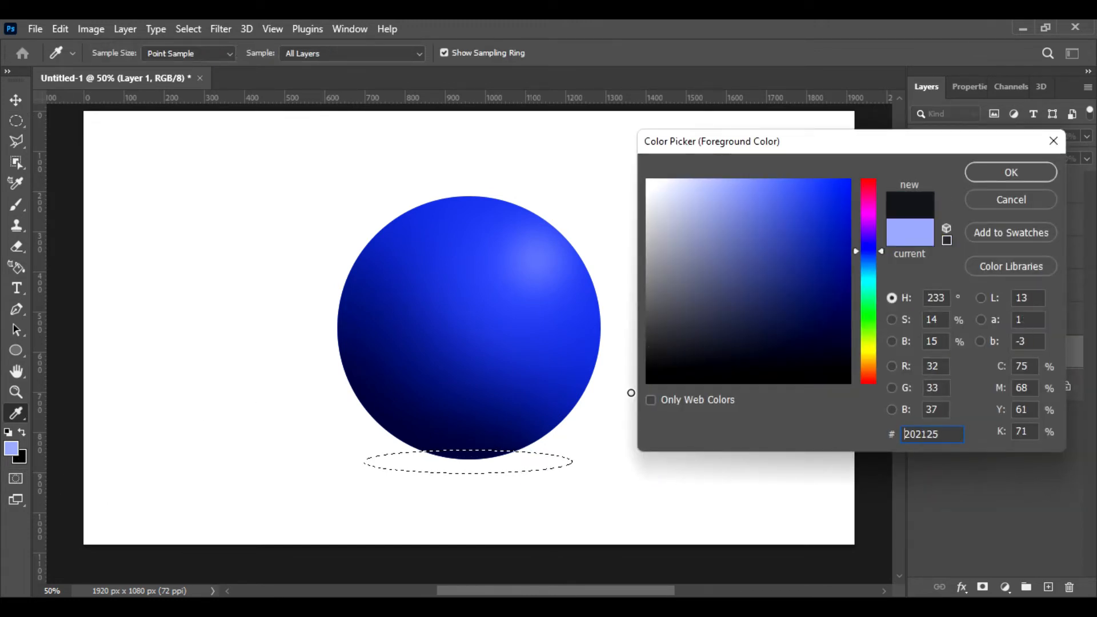
{"action": "left_click", "coordinate": [980, 164]}
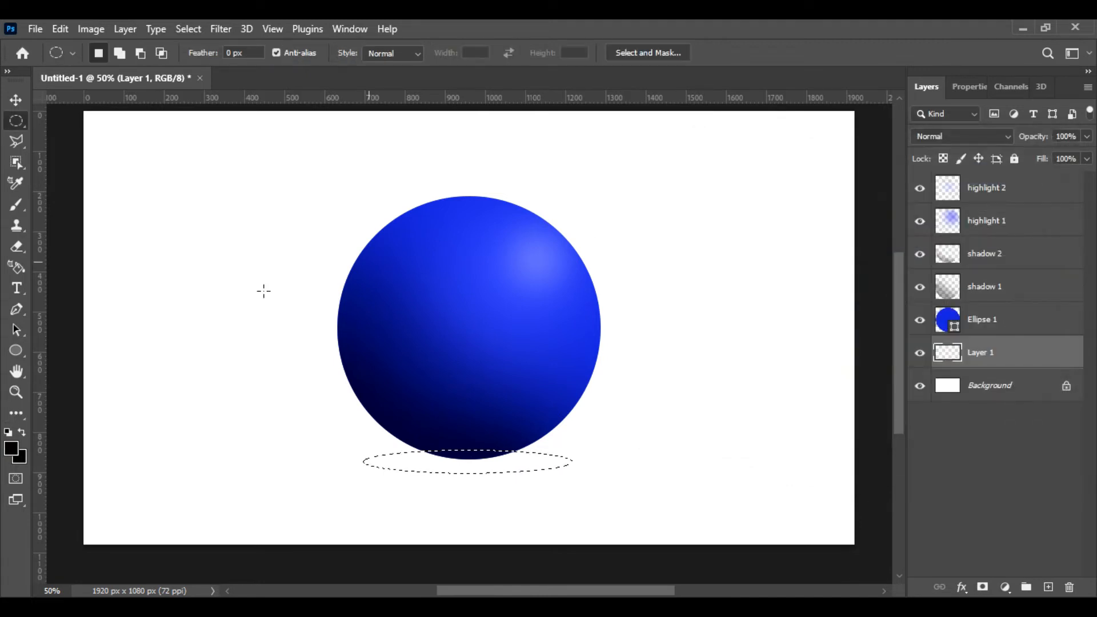
- Fill the flat elliptical selection beneath the sphere with black on the new layer using the Paint Bucket tool
{"action": "left_click", "coordinate": [17, 411]}
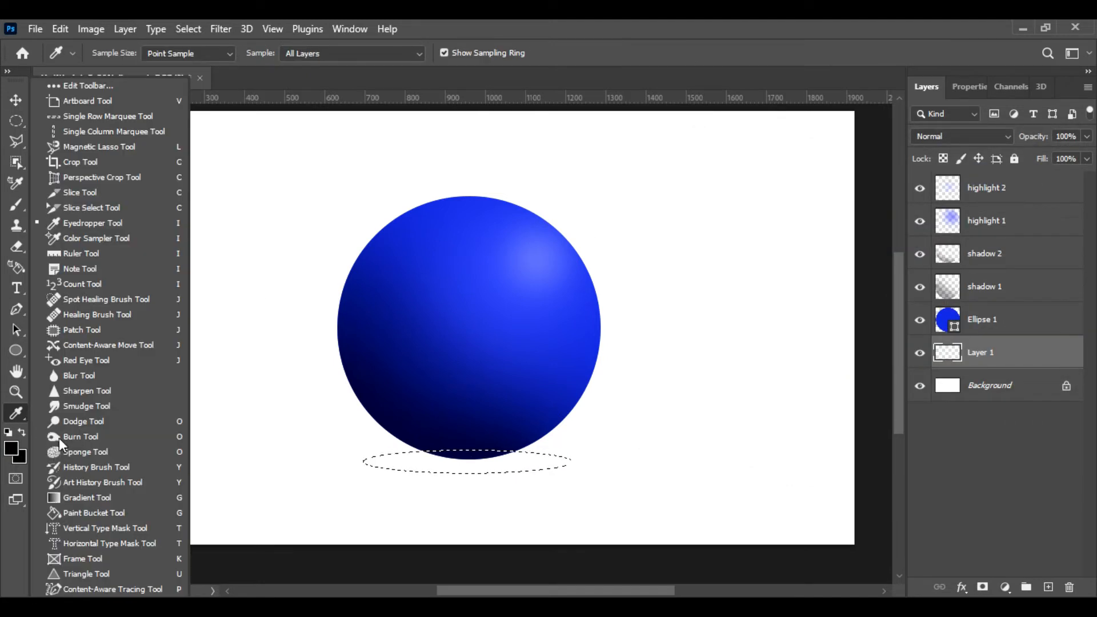
{"action": "left_click", "coordinate": [97, 515]}
{"action": "left_click", "coordinate": [446, 459]}
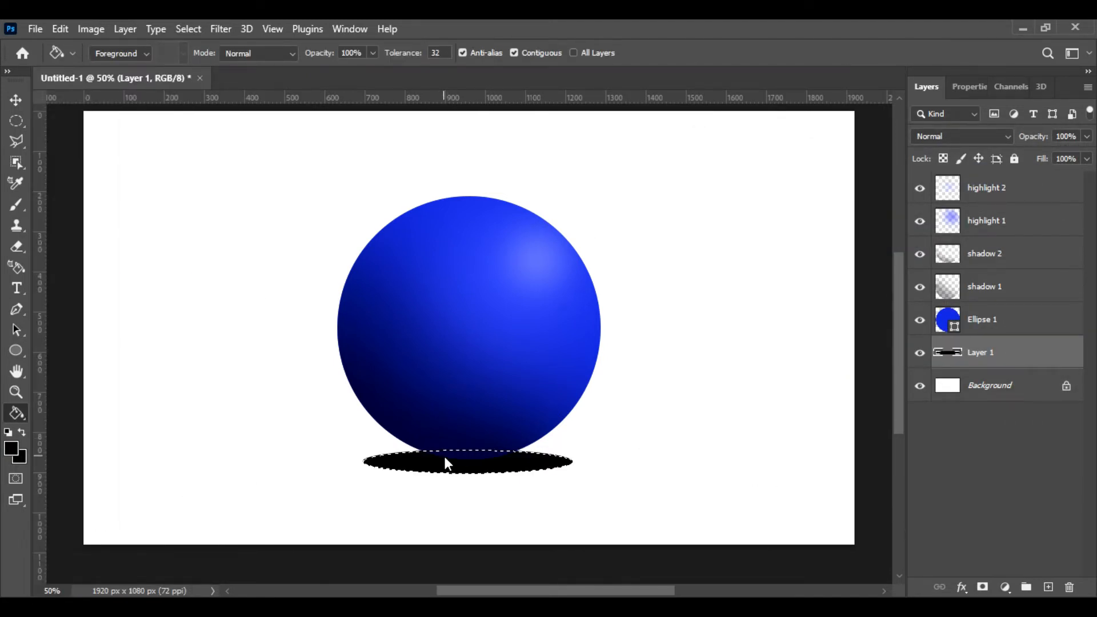
- Clear the elliptical selection and nudge the black ground shadow 2 px to the right with the Move tool
{"action": "key", "text": "ctrl+d"}
{"action": "key", "text": "ctrl+plus"}
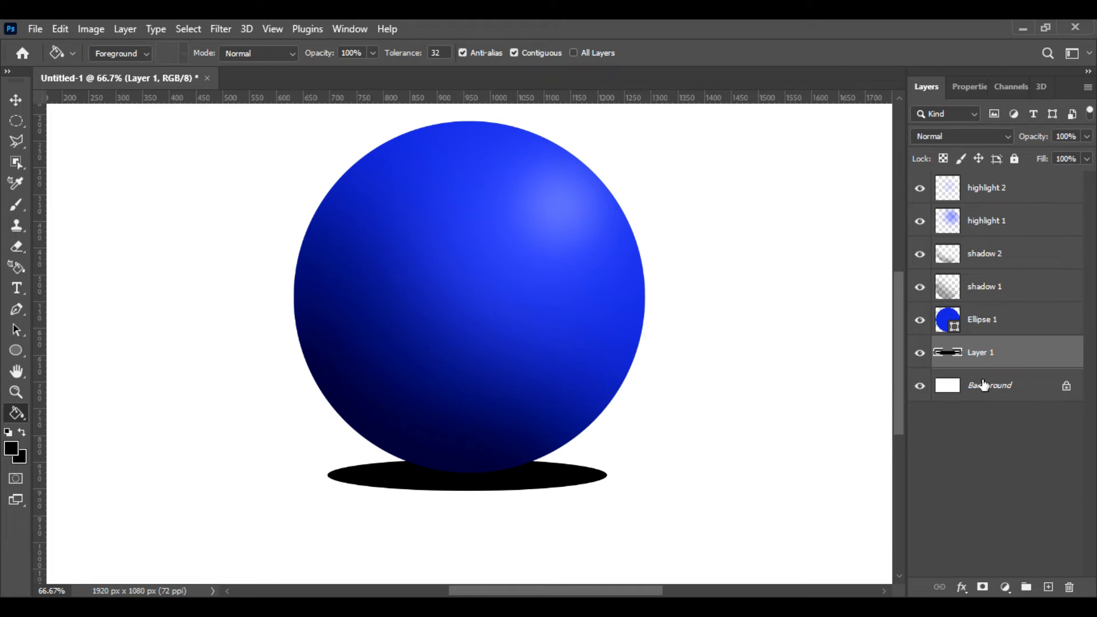
{"action": "left_click", "coordinate": [14, 101]}
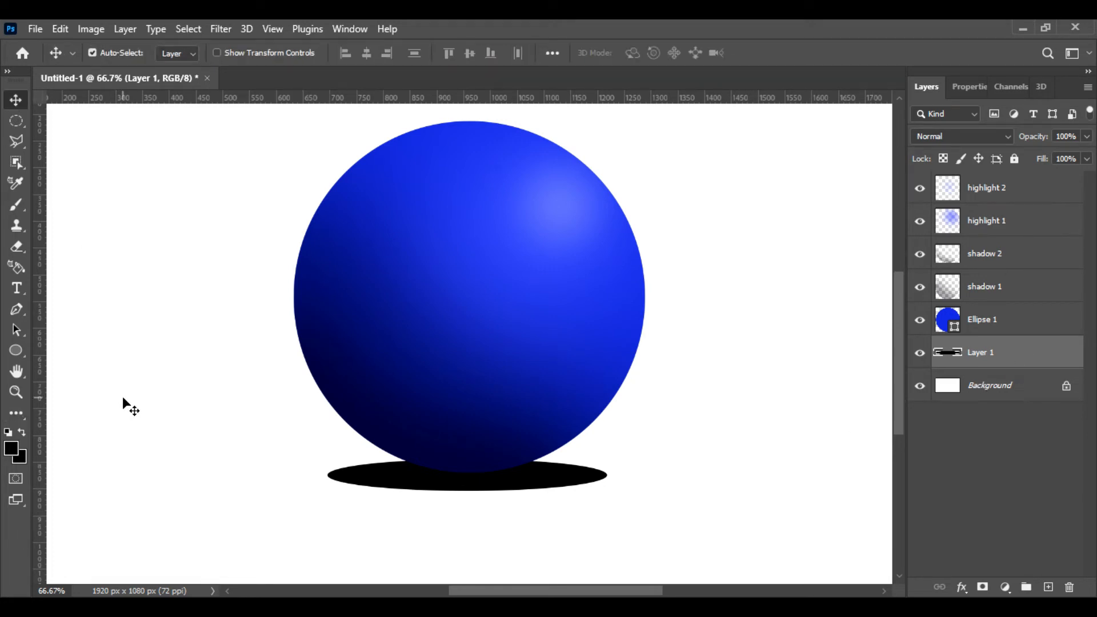
{"action": "key", "text": "Right"}
{"action": "key", "text": "Right"}
{"action": "key", "text": "Right"}
{"action": "key", "text": "Right"}
{"action": "key", "text": "Left"}
{"action": "key", "text": "Left"}
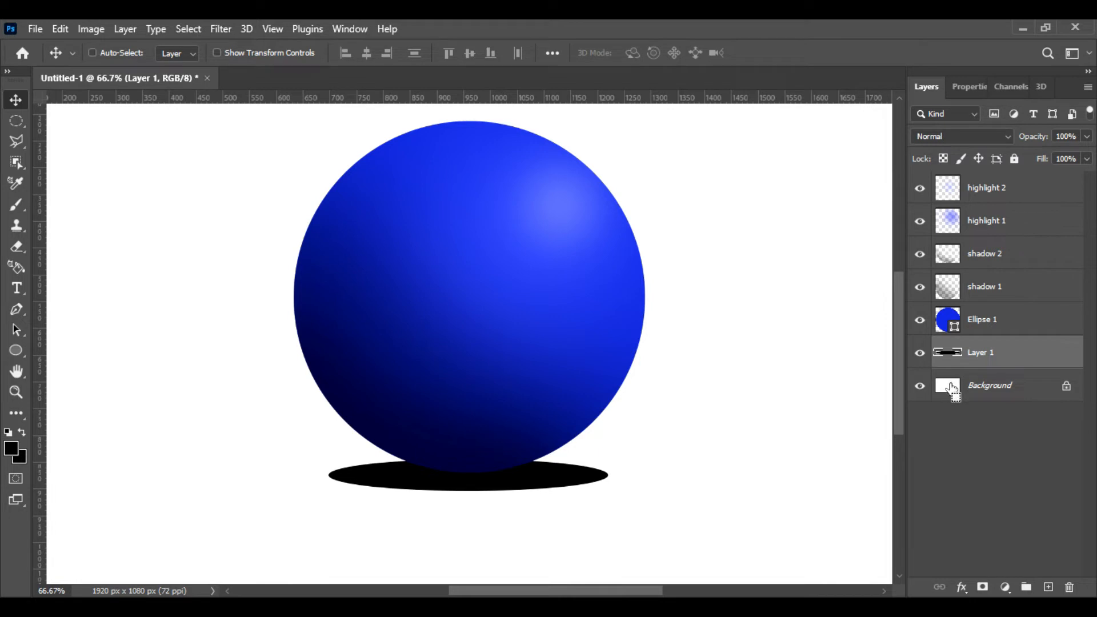
- Convert the ground shadow layer to a smart object and start a Gaussian Blur filter on it
{"action": "right_click", "coordinate": [1024, 355]}
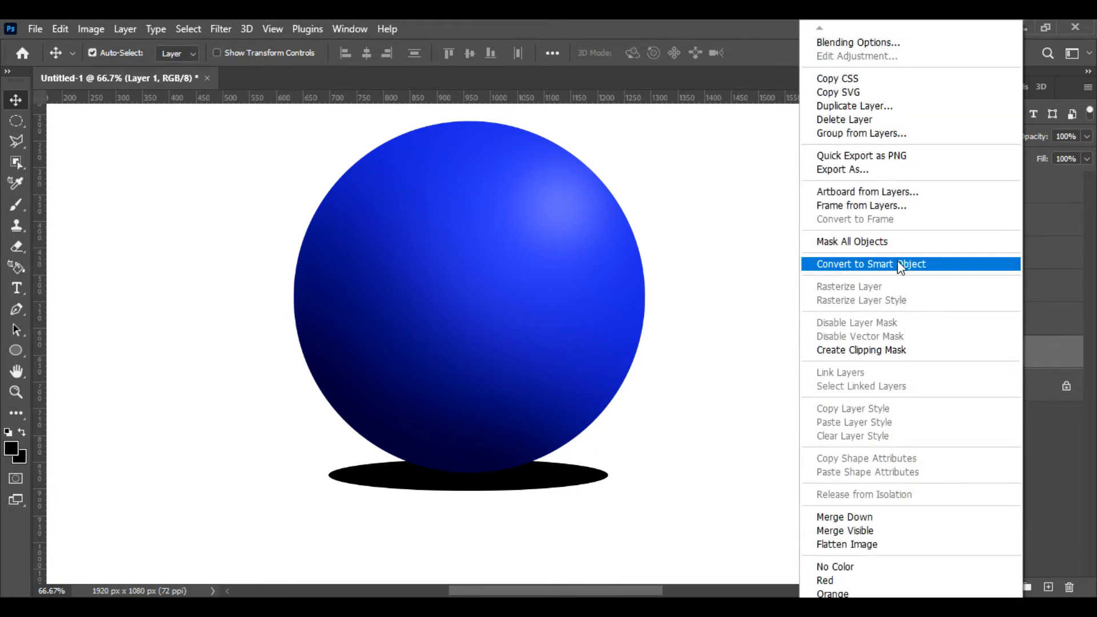
{"action": "left_click", "coordinate": [932, 268]}
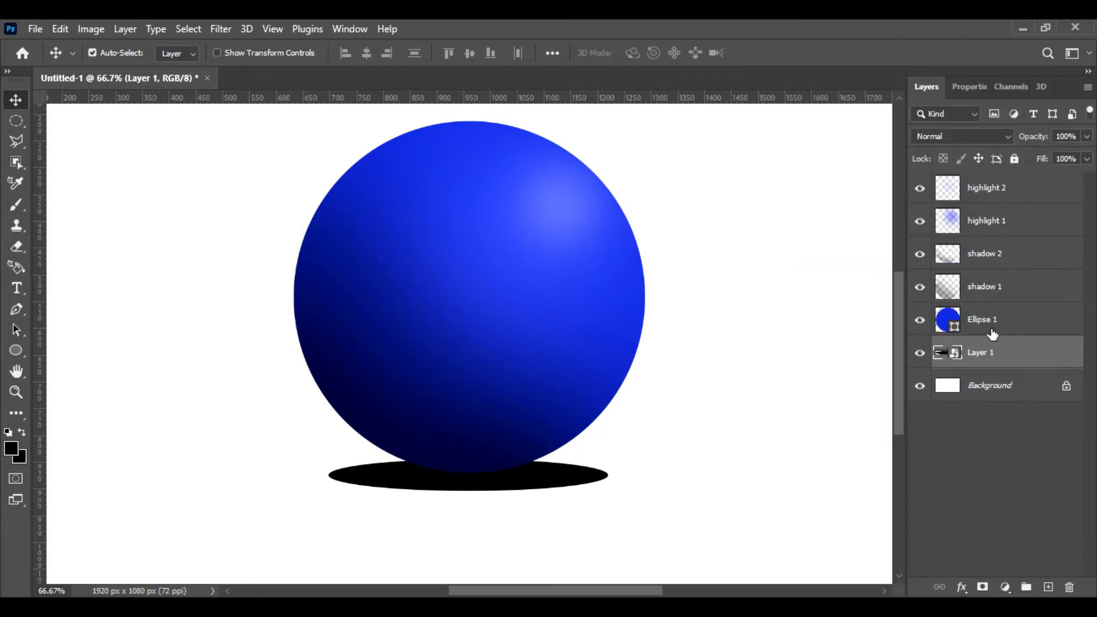
{"action": "left_click", "coordinate": [221, 29]}
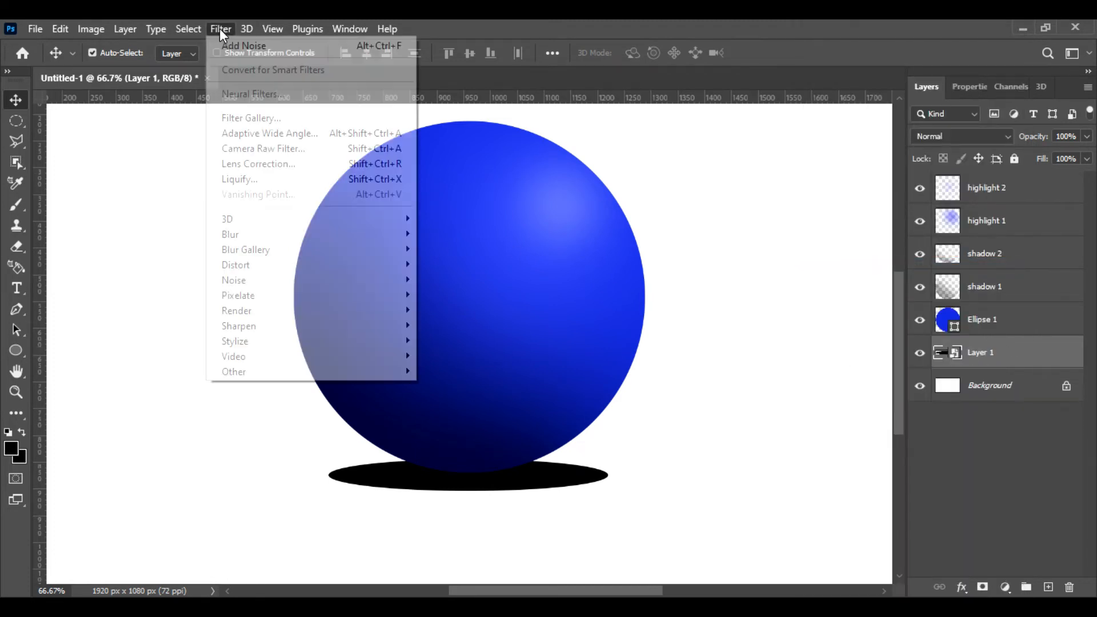
{"action": "mouse_move", "coordinate": [268, 240]}
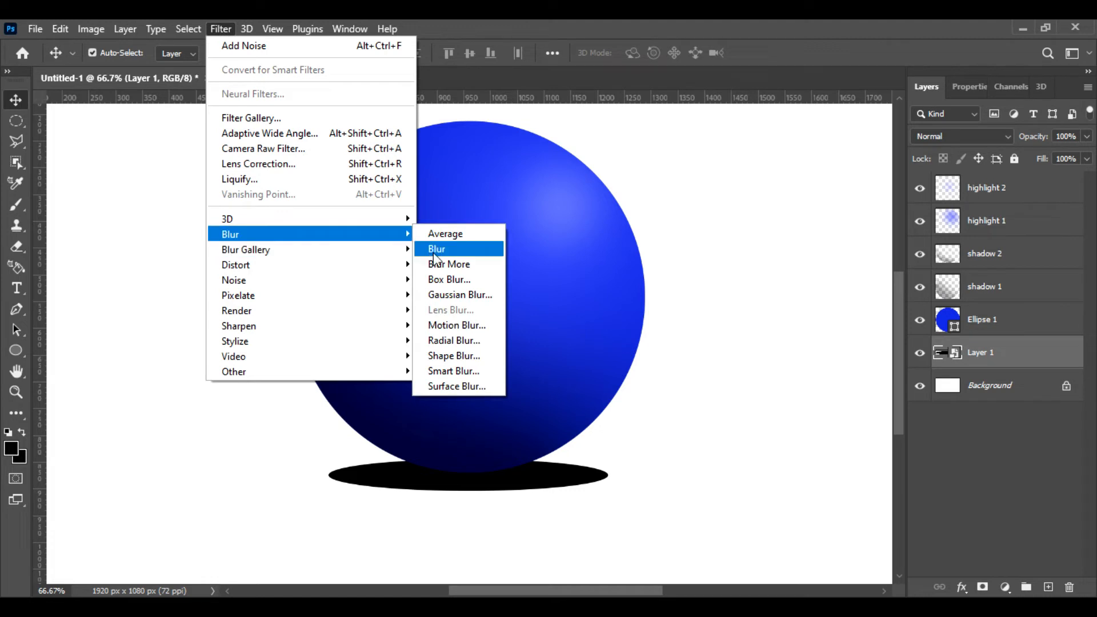
{"action": "left_click", "coordinate": [460, 294]}
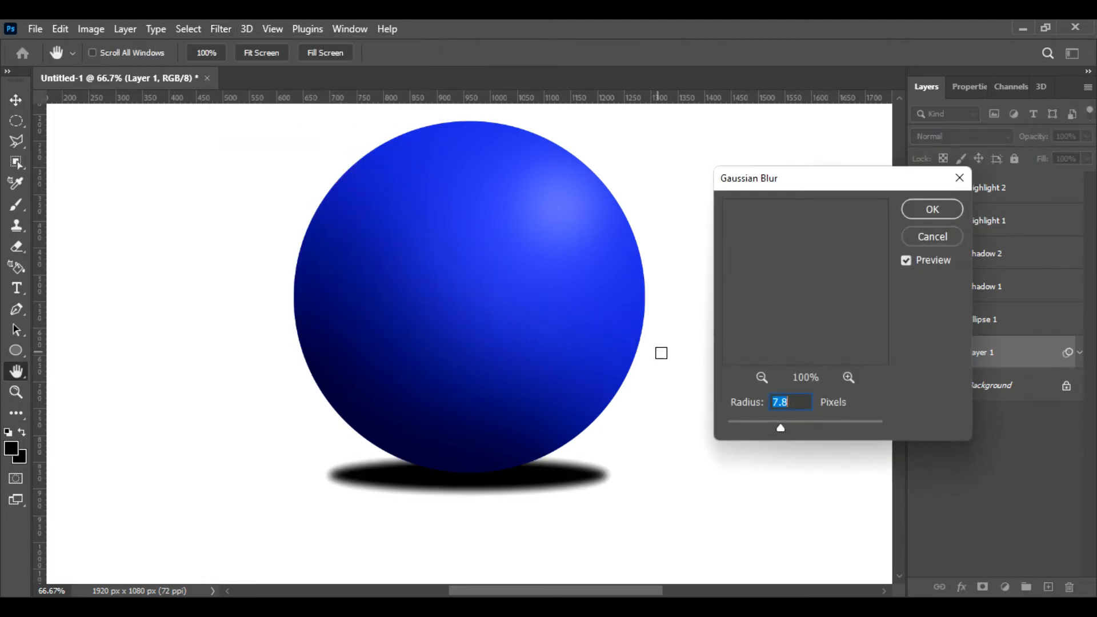
- Apply the Gaussian Blur to the ground shadow with a 9.6 px radius and compare it with the filter off and on
{"action": "left_click", "coordinate": [761, 377]}
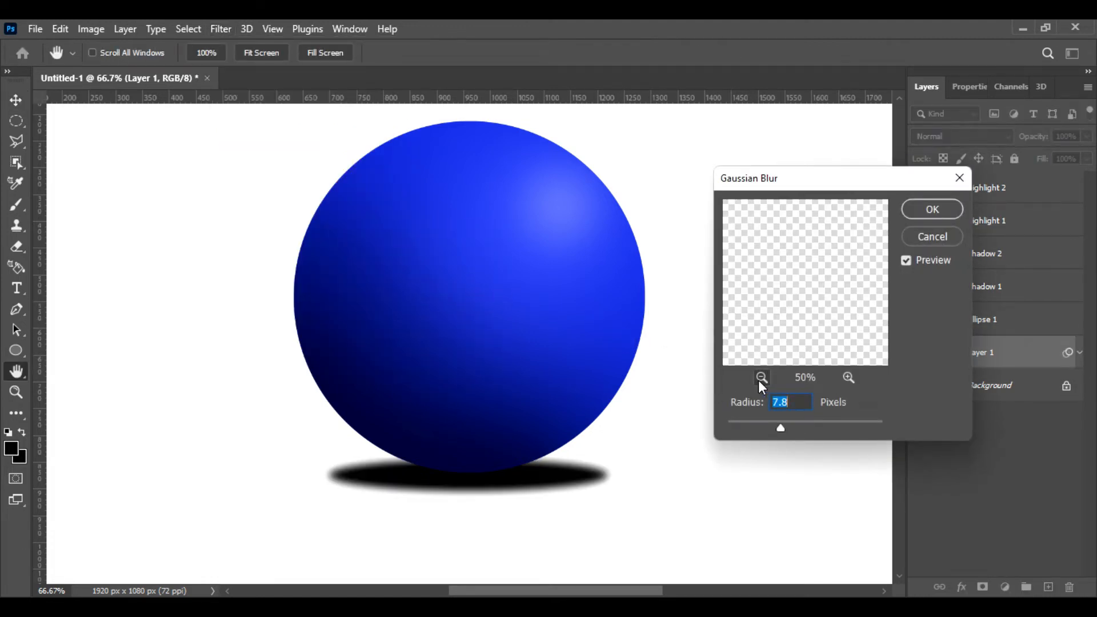
{"action": "left_click", "coordinate": [761, 378]}
{"action": "left_click", "coordinate": [762, 378]}
{"action": "left_click", "coordinate": [848, 378]}
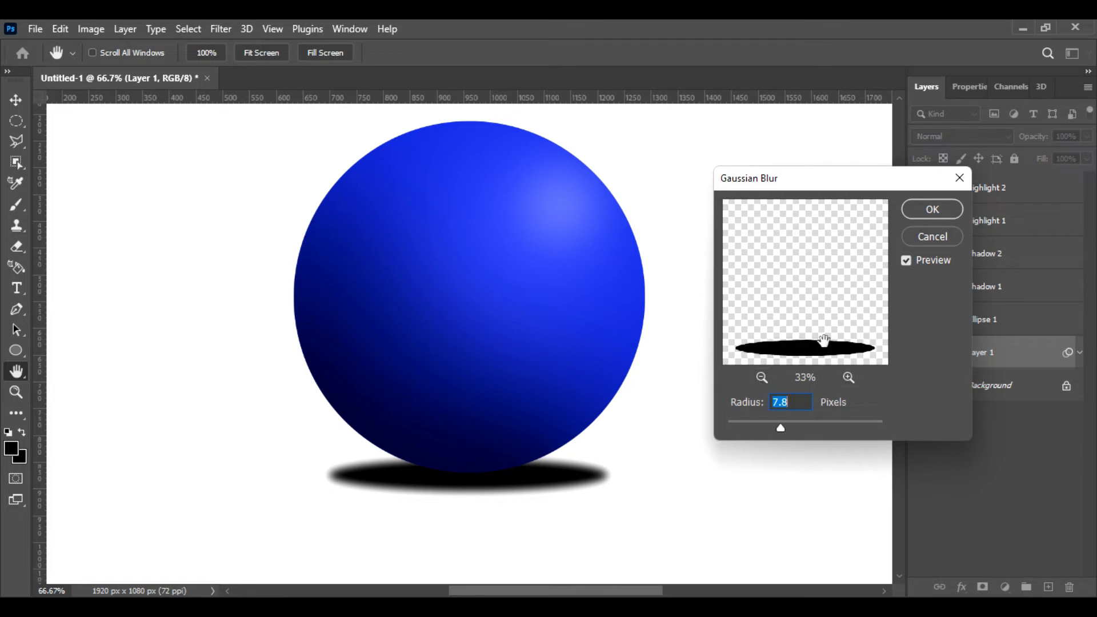
{"action": "left_click_drag", "start_coordinate": [823, 341], "coordinate": [821, 316]}
{"action": "left_click", "coordinate": [850, 382]}
{"action": "left_click", "coordinate": [850, 383]}
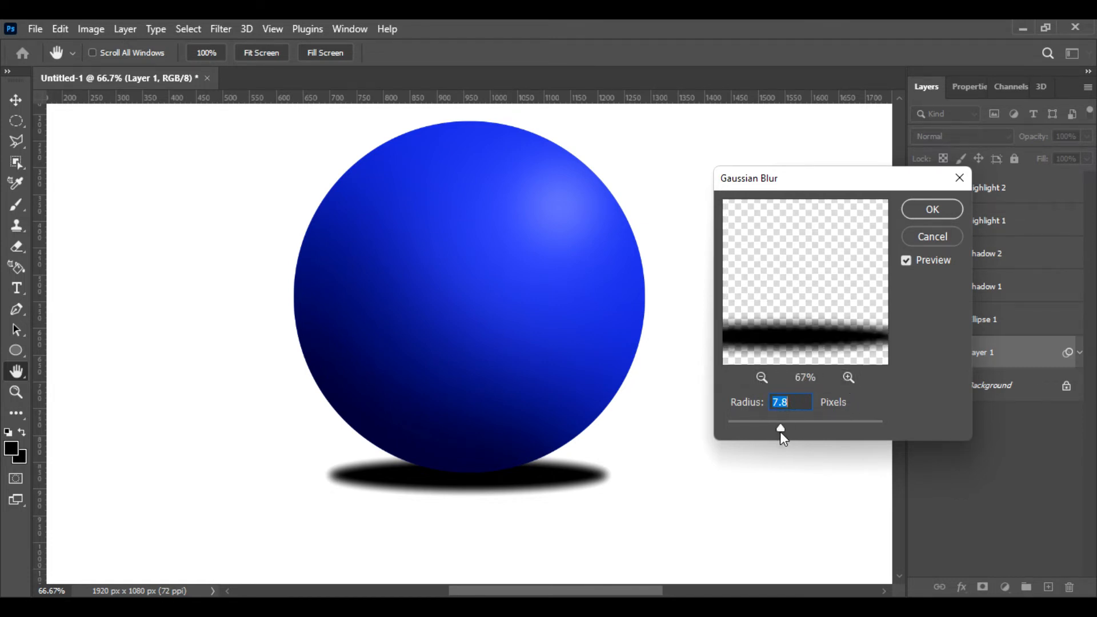
{"action": "mouse_move", "coordinate": [781, 433]}
{"action": "left_mouse_down"}
{"action": "mouse_move", "coordinate": [807, 432]}
{"action": "mouse_move", "coordinate": [794, 430]}
{"action": "left_mouse_up"}
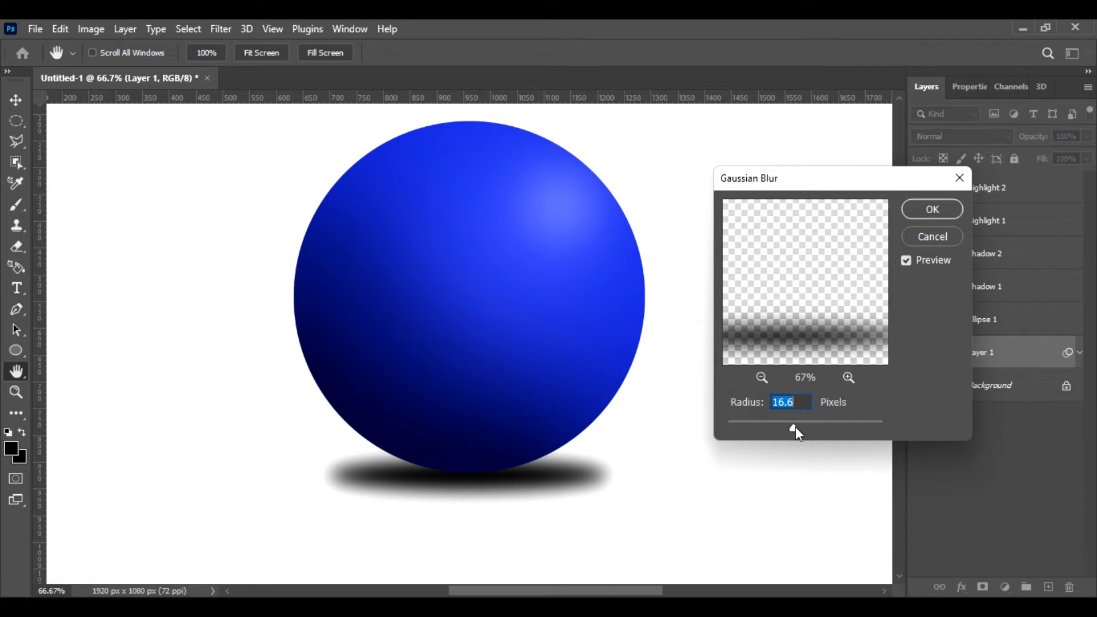
{"action": "left_click_drag", "start_coordinate": [790, 430], "coordinate": [788, 430]}
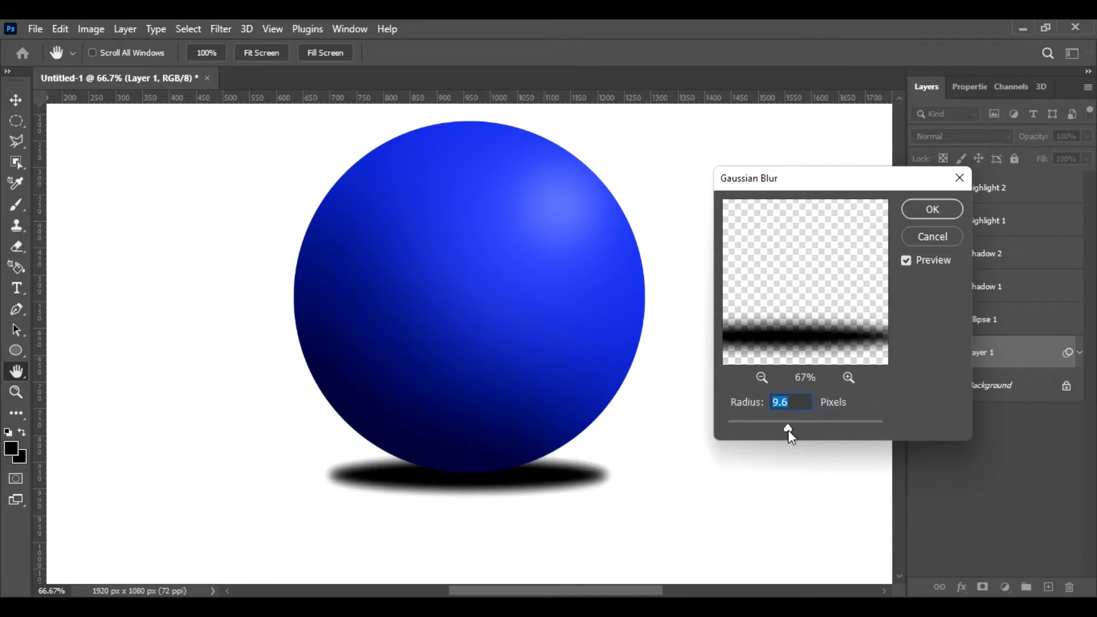
{"action": "left_click", "coordinate": [911, 216]}
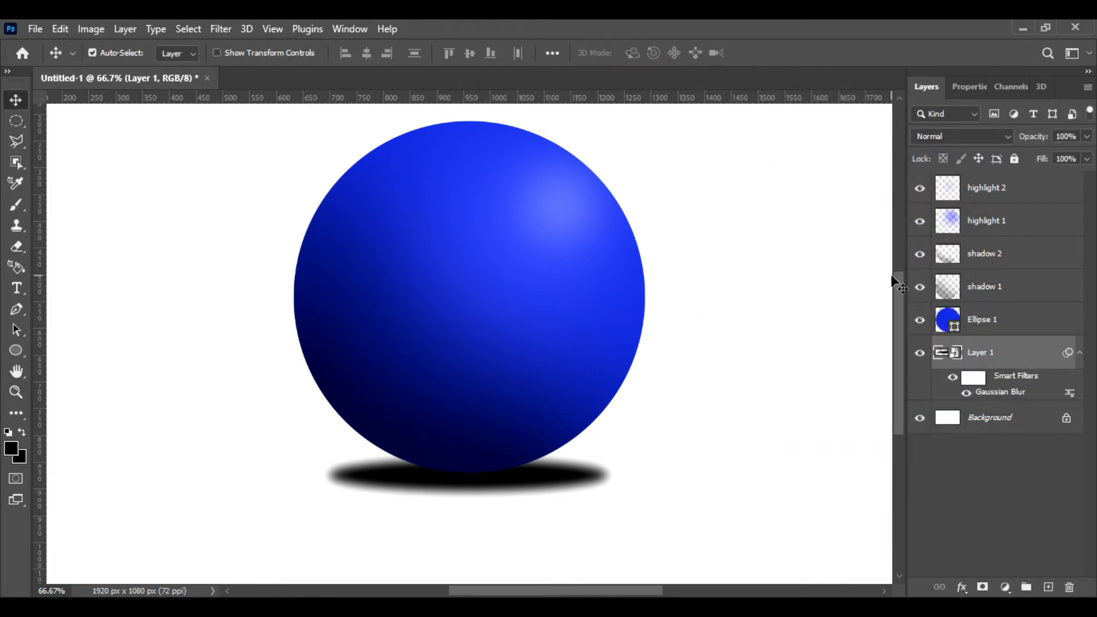
{"action": "left_click", "coordinate": [966, 395]}
{"action": "left_click", "coordinate": [966, 394]}
- Add a layer mask to the ground shadow layer and fade both ends of the shadow with a soft black brush
{"action": "left_click", "coordinate": [983, 589]}
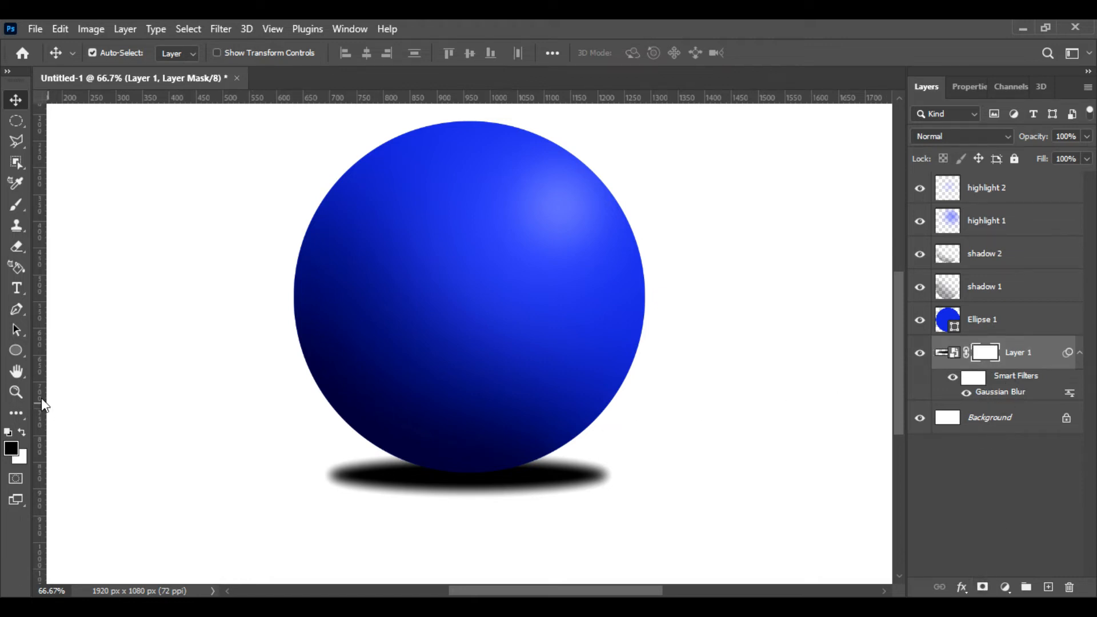
{"action": "left_click", "coordinate": [18, 205]}
{"action": "left_click_drag", "start_coordinate": [335, 468], "coordinate": [367, 520]}
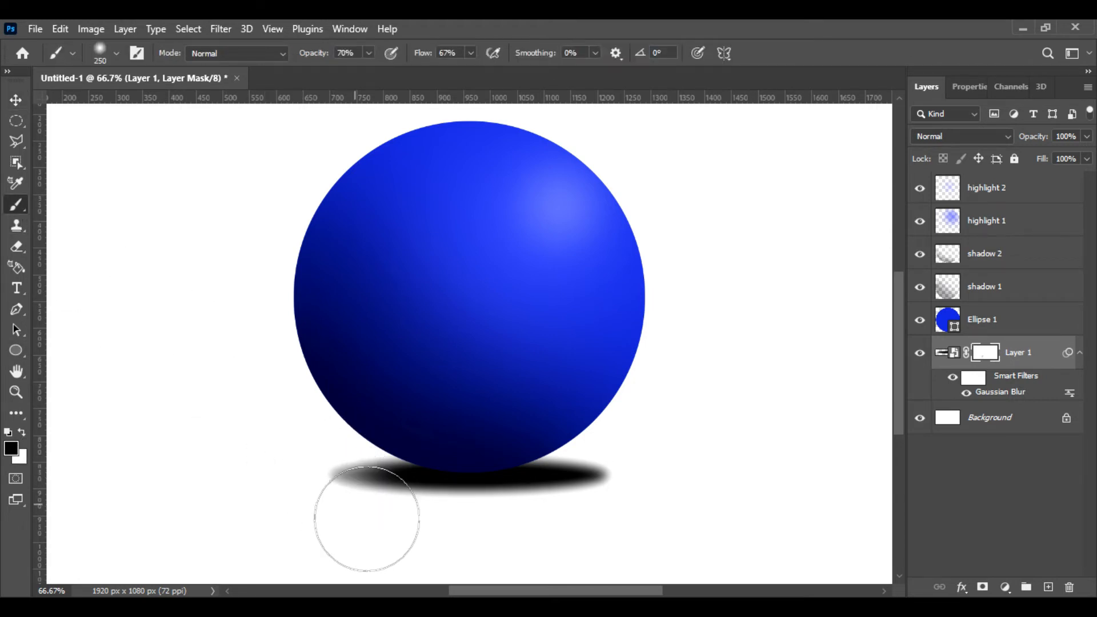
{"action": "left_click", "coordinate": [598, 489]}
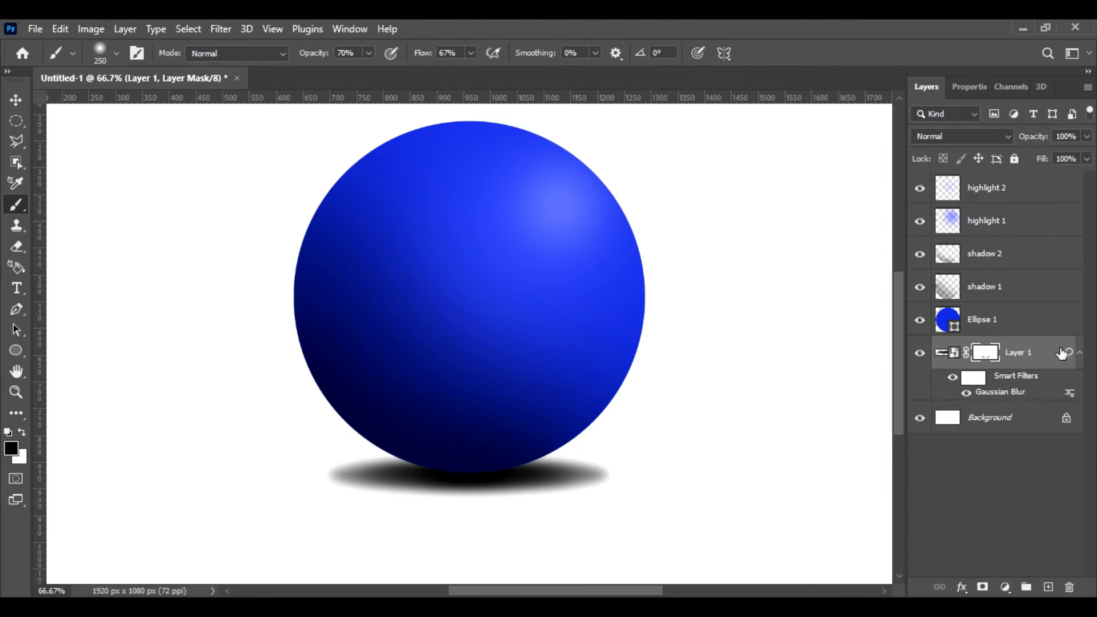
- Flatten the ground shadow with Free Transform, keeping its width at 100% and reducing its height to 85.32% from the lower edge
{"action": "key", "text": "ctrl+t"}
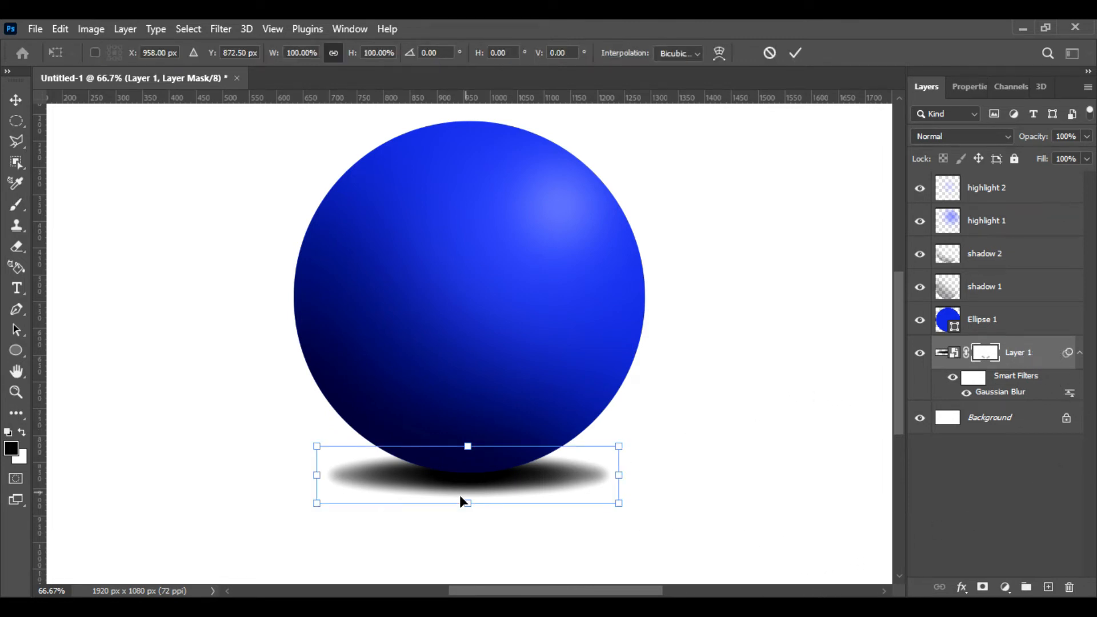
{"action": "left_click_drag", "start_coordinate": [467, 504], "coordinate": [468, 501]}
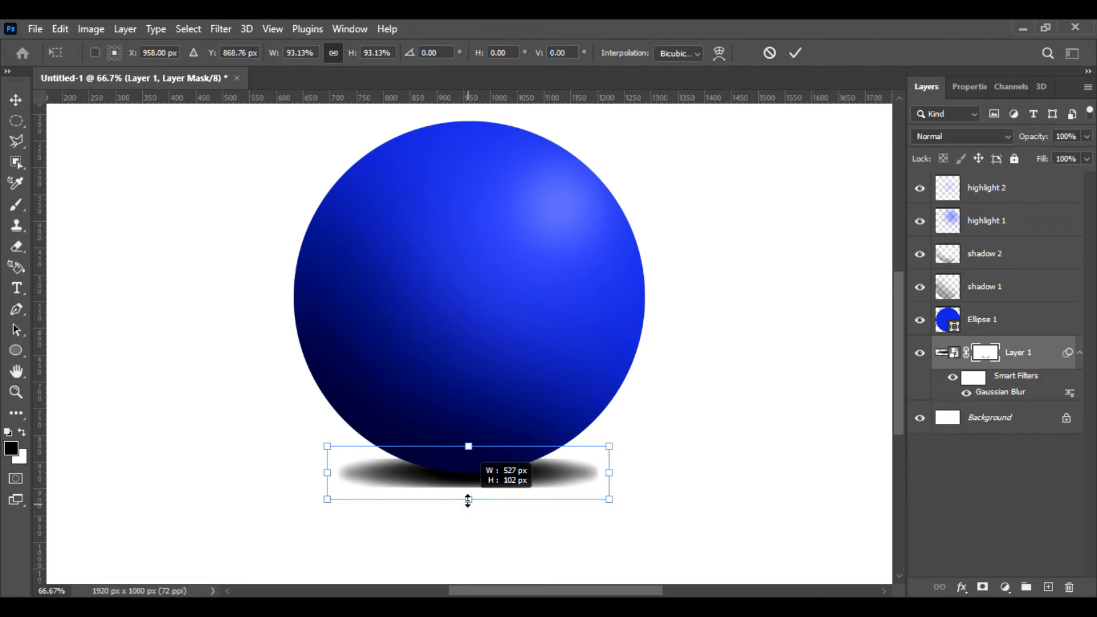
{"action": "left_click_drag", "start_coordinate": [468, 501], "coordinate": [468, 496]}
{"action": "key", "text": "Return"}
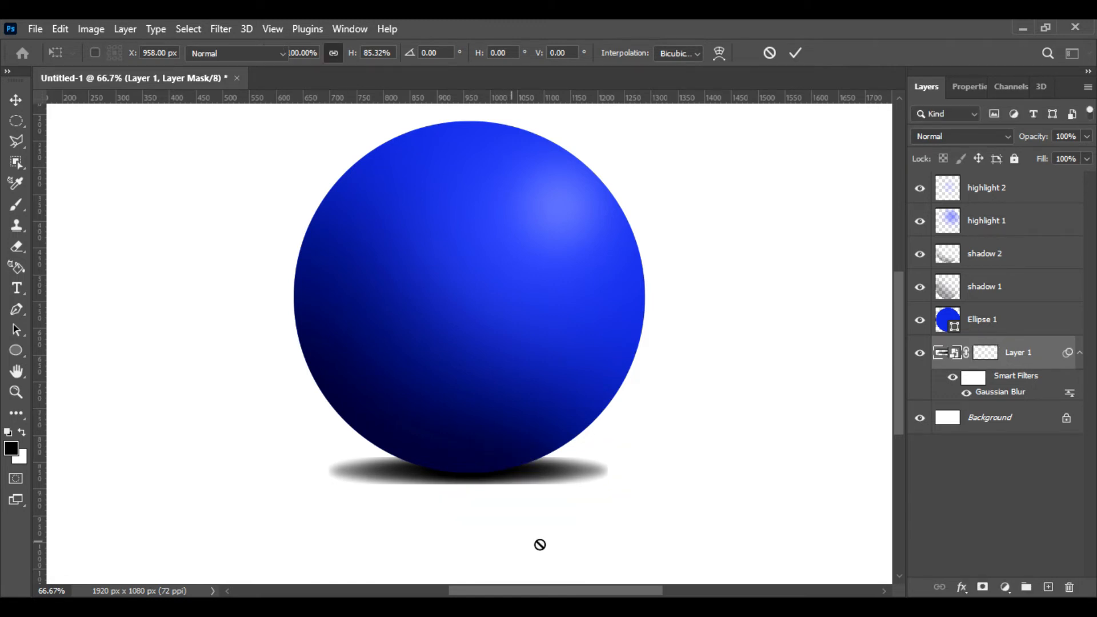
{"action": "key", "text": "b"}
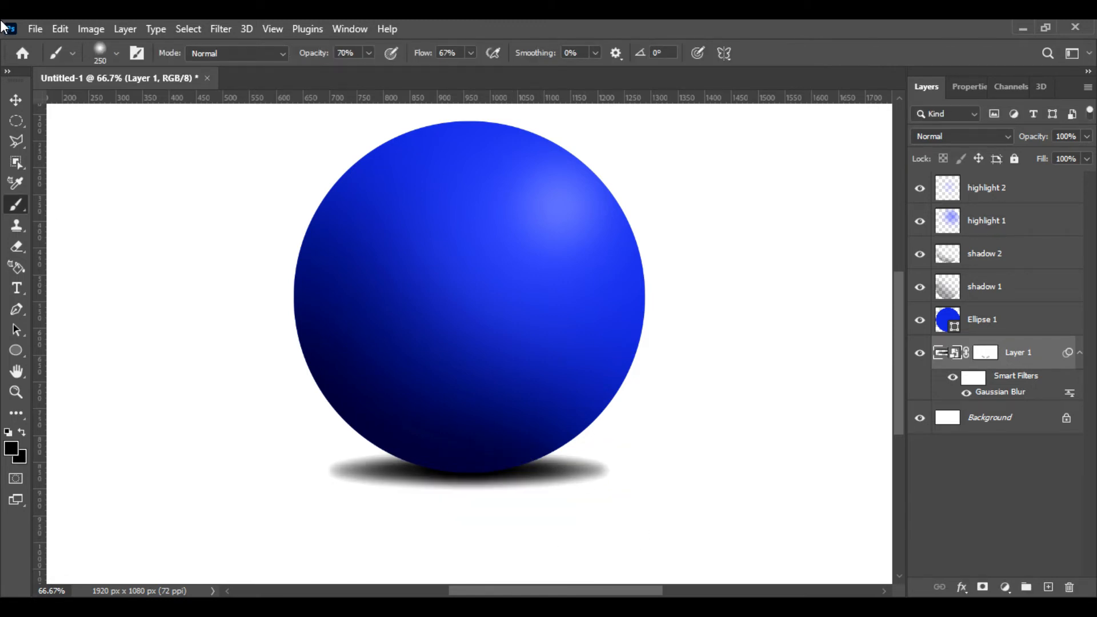
- Nudge the shadow 1 layer down 1 px with the Move tool, checking the sphere's lower edge against the ground shadow
{"action": "left_click", "coordinate": [17, 100]}
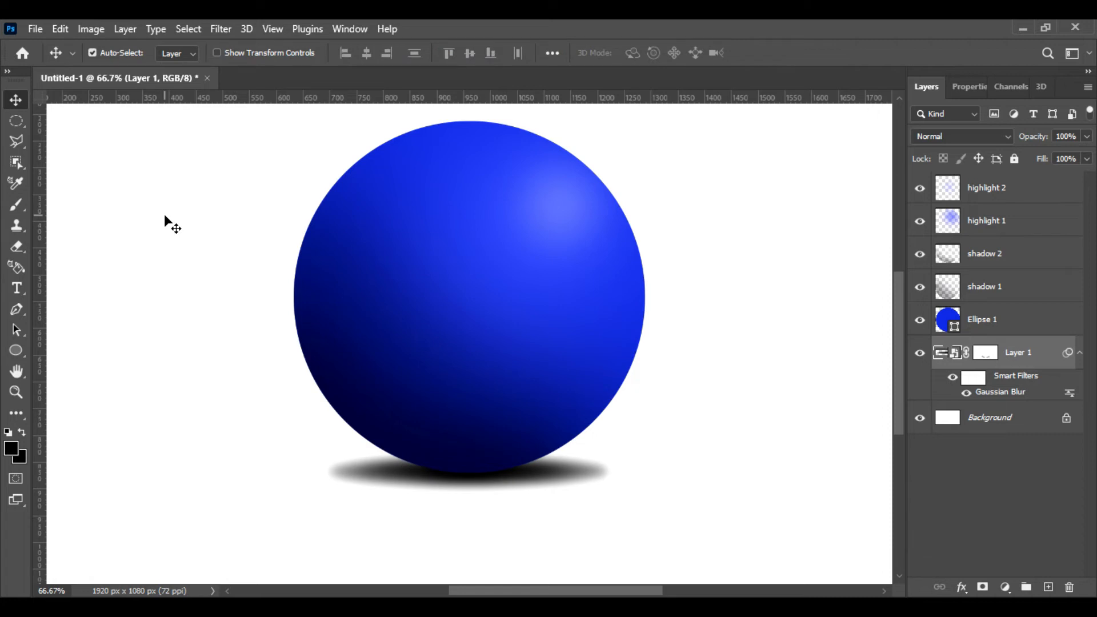
{"action": "key", "text": "ctrl+plus"}
{"action": "key", "text": "ctrl+plus"}
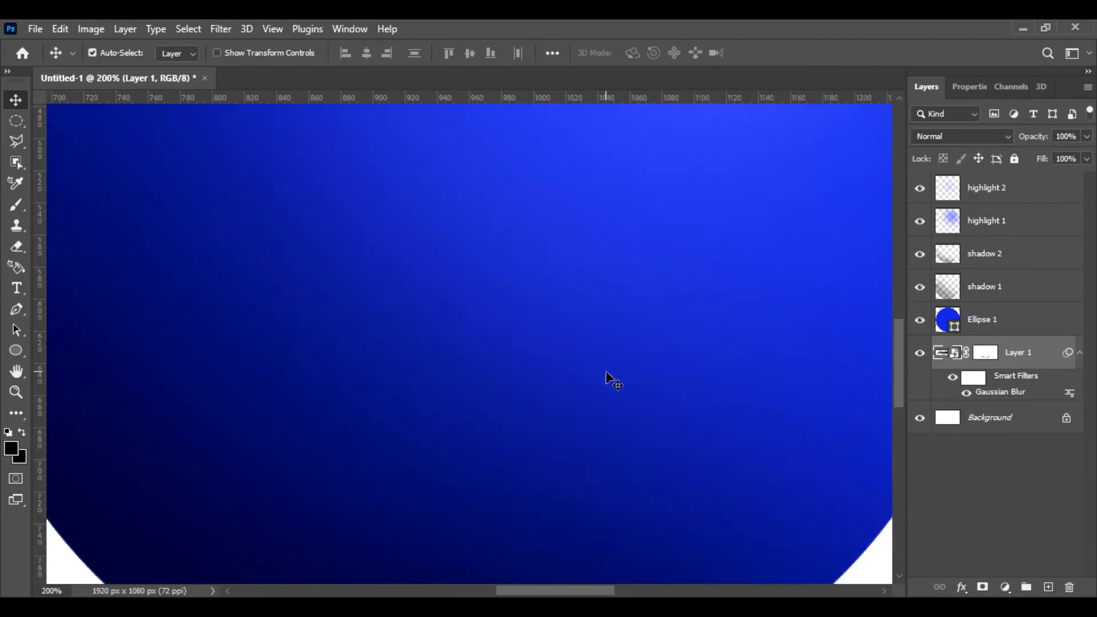
{"action": "scroll", "coordinate": [597, 350], "scroll_direction": "down", "scroll_amount": 6}
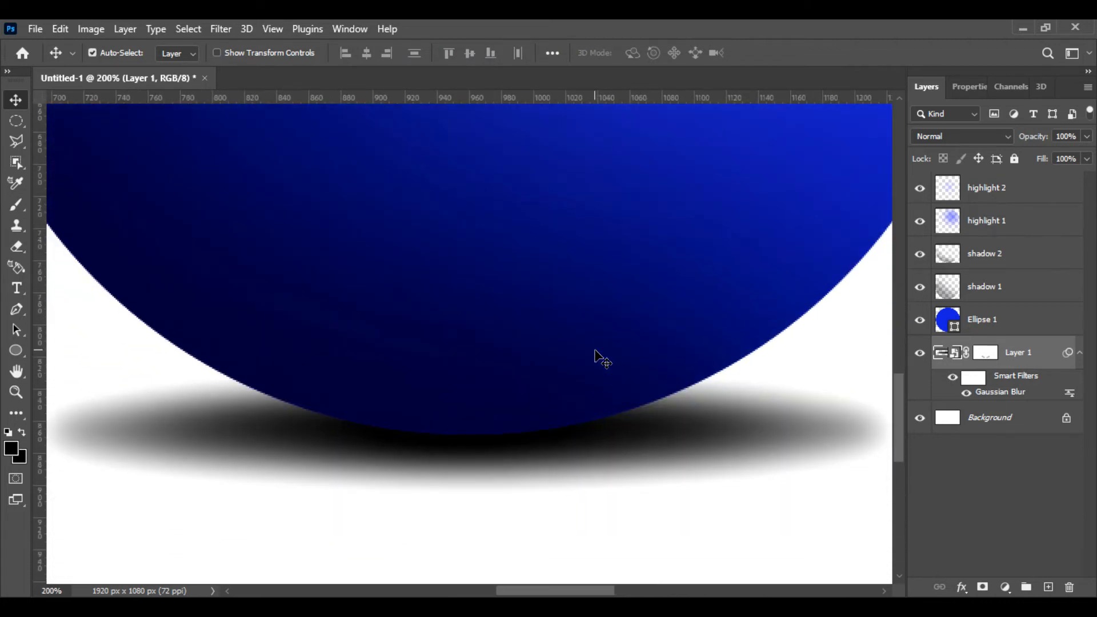
{"action": "key", "text": "ctrl+plus"}
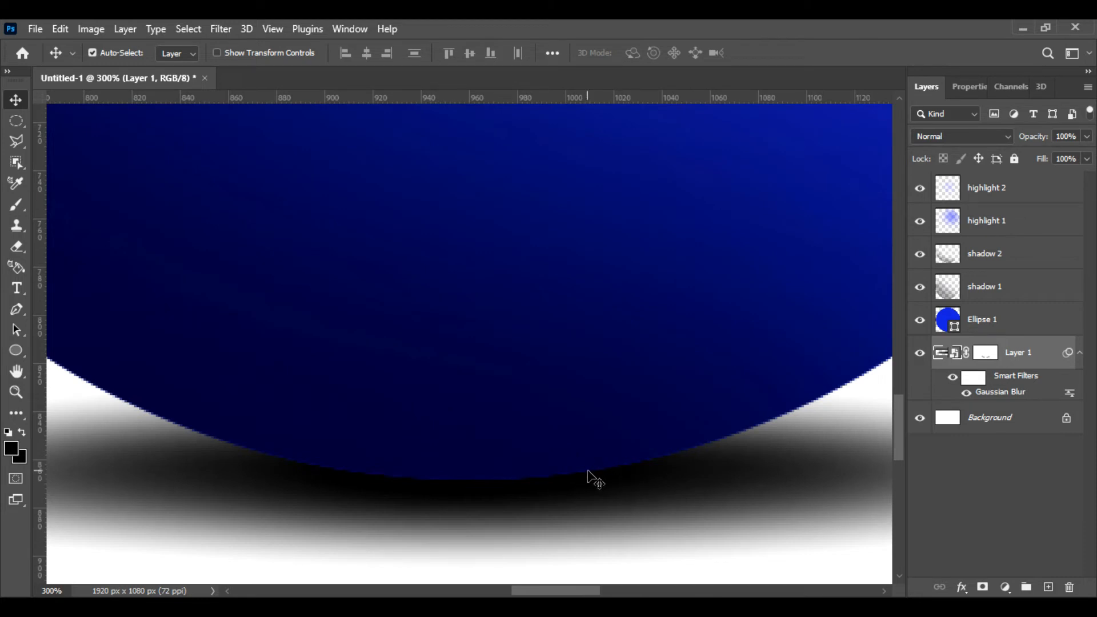
{"action": "left_click", "coordinate": [1023, 290]}
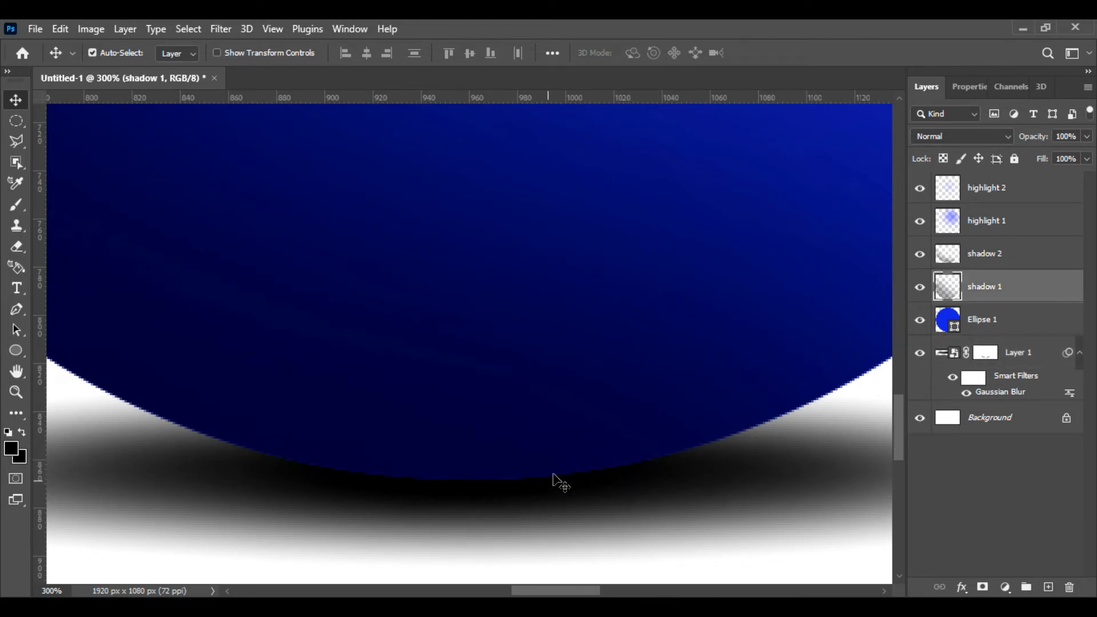
{"action": "key", "text": "Down"}
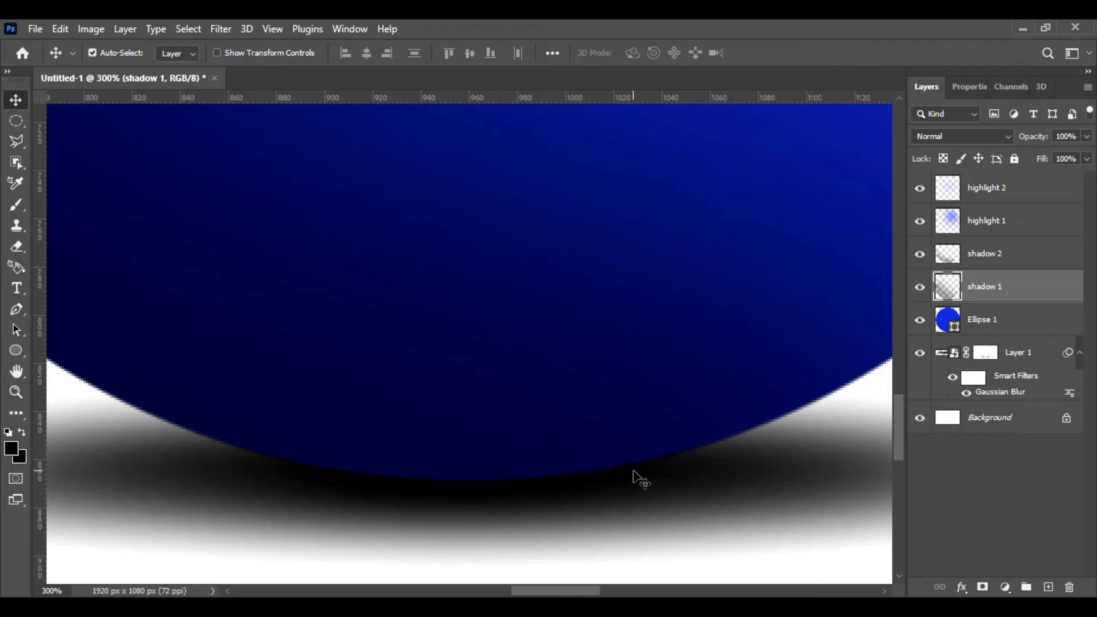
{"action": "key", "text": "Up"}
{"action": "key", "text": "Down"}
{"action": "key", "text": "ctrl+minus"}
{"action": "key", "text": "ctrl+minus"}
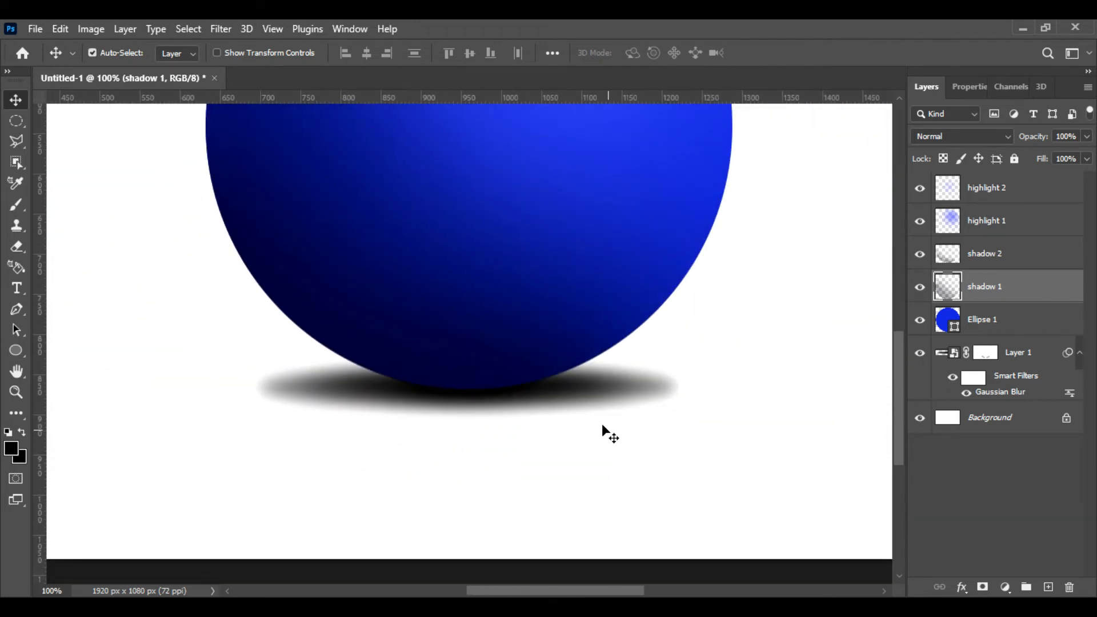
- Apply the Blur More filter to the Ellipse 1 layer, converting it to a smart object, and inspect the sphere's edge
{"action": "scroll", "coordinate": [598, 420], "scroll_direction": "up", "scroll_amount": 2}
{"action": "scroll", "coordinate": [597, 420], "scroll_direction": "up", "scroll_amount": 2}
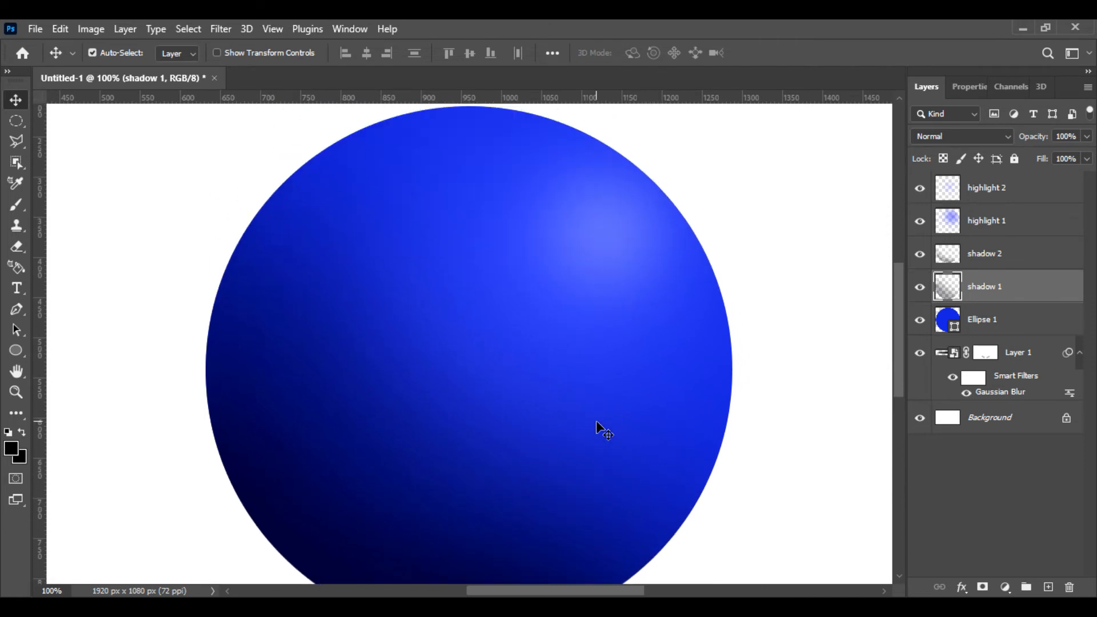
{"action": "left_click", "coordinate": [1010, 325]}
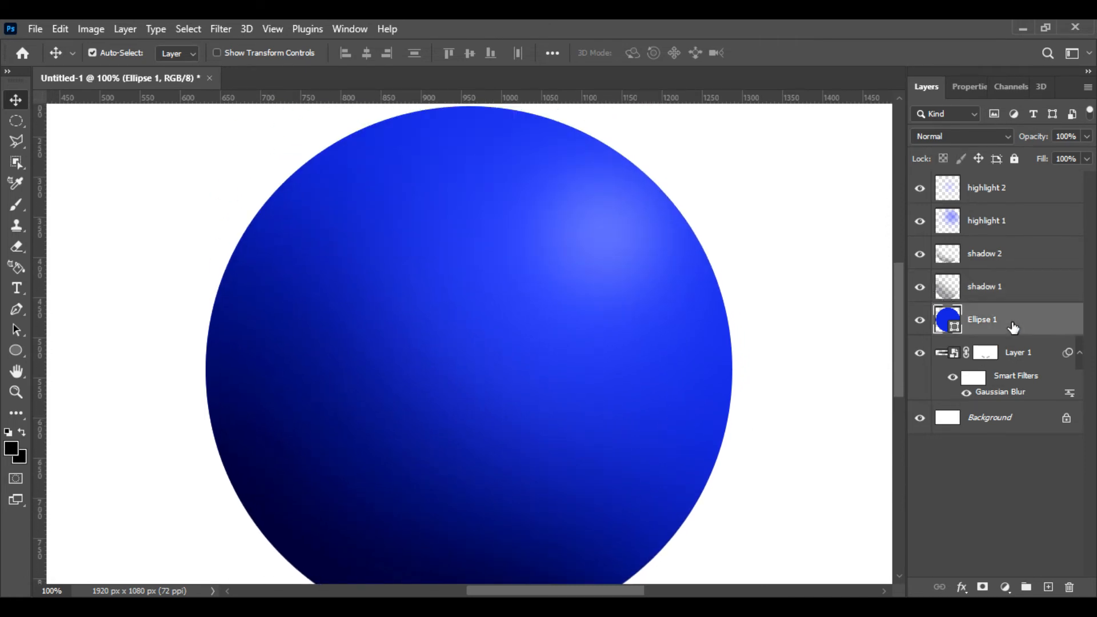
{"action": "left_click", "coordinate": [214, 32]}
{"action": "mouse_move", "coordinate": [261, 236]}
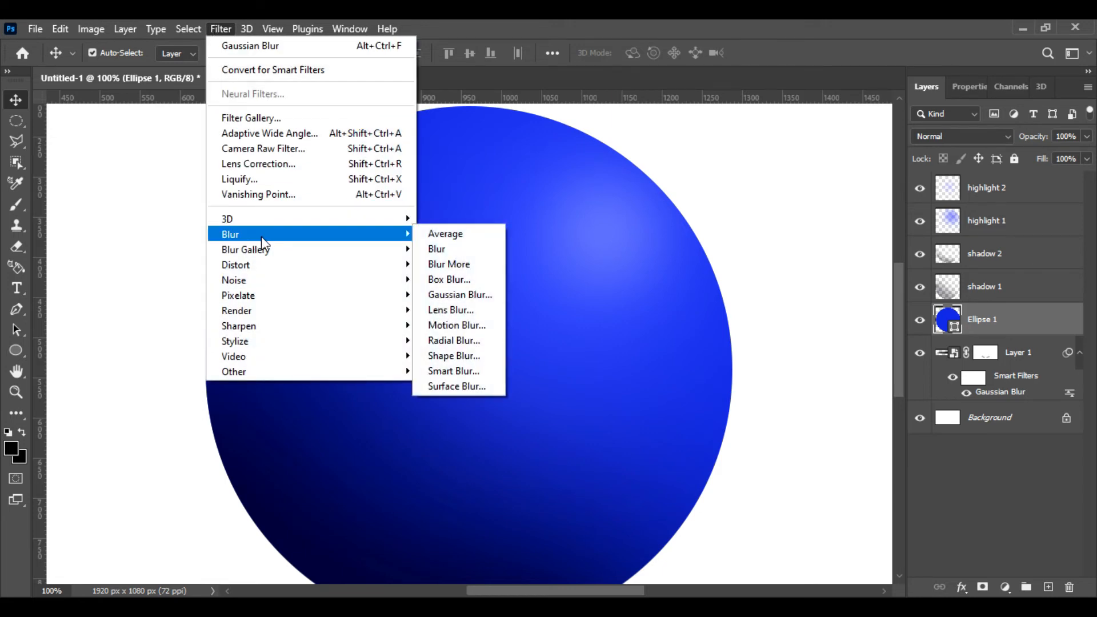
{"action": "left_click", "coordinate": [493, 265]}
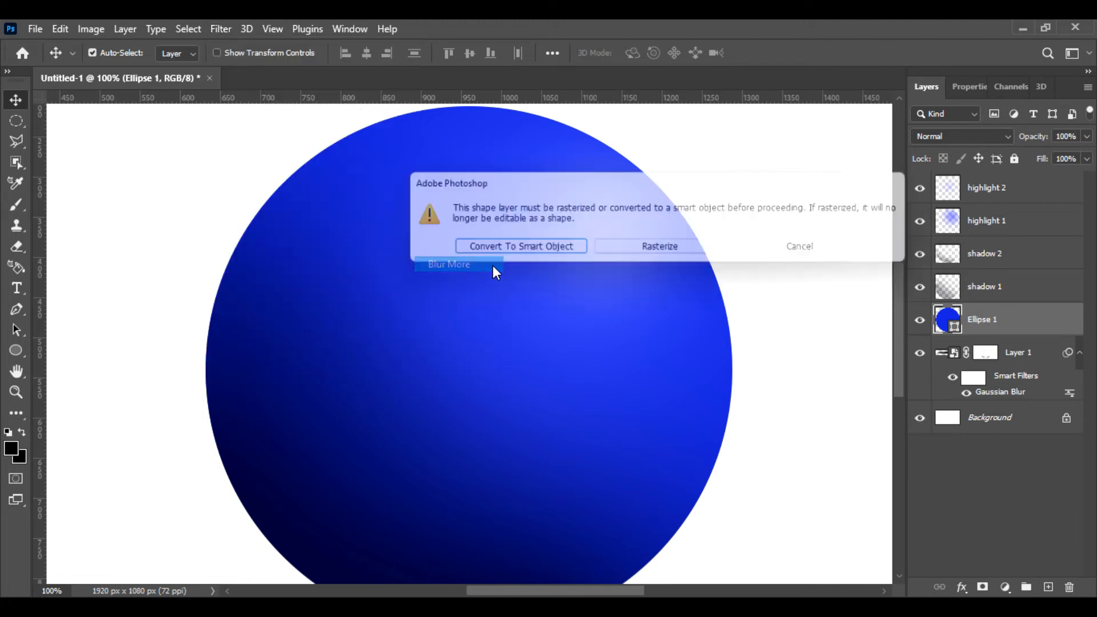
{"action": "left_click", "coordinate": [543, 251]}
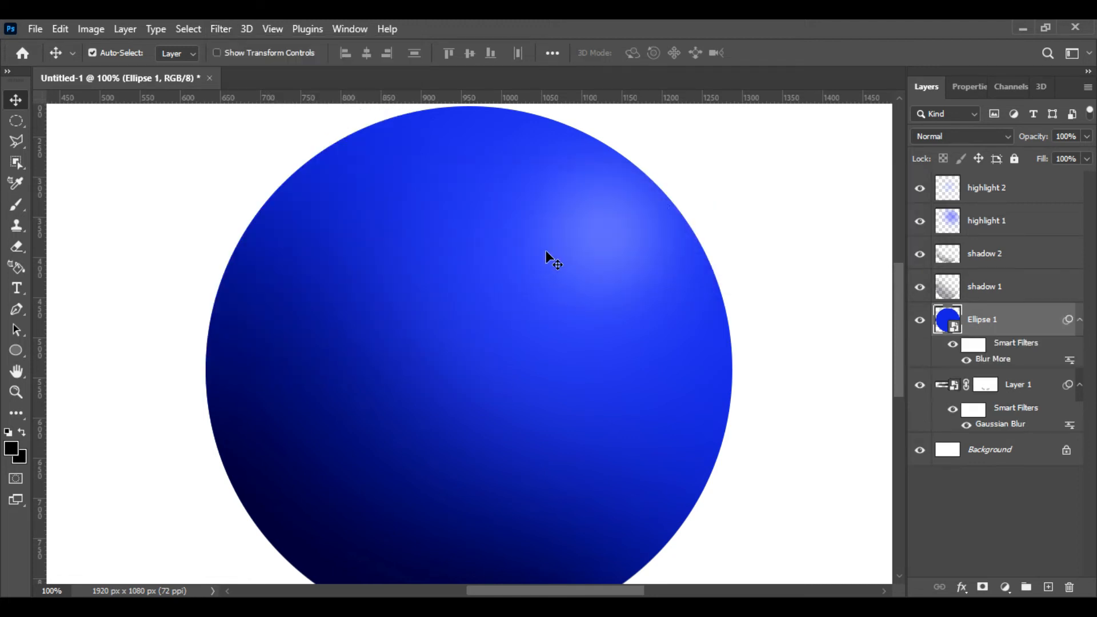
{"action": "key", "text": "ctrl+plus"}
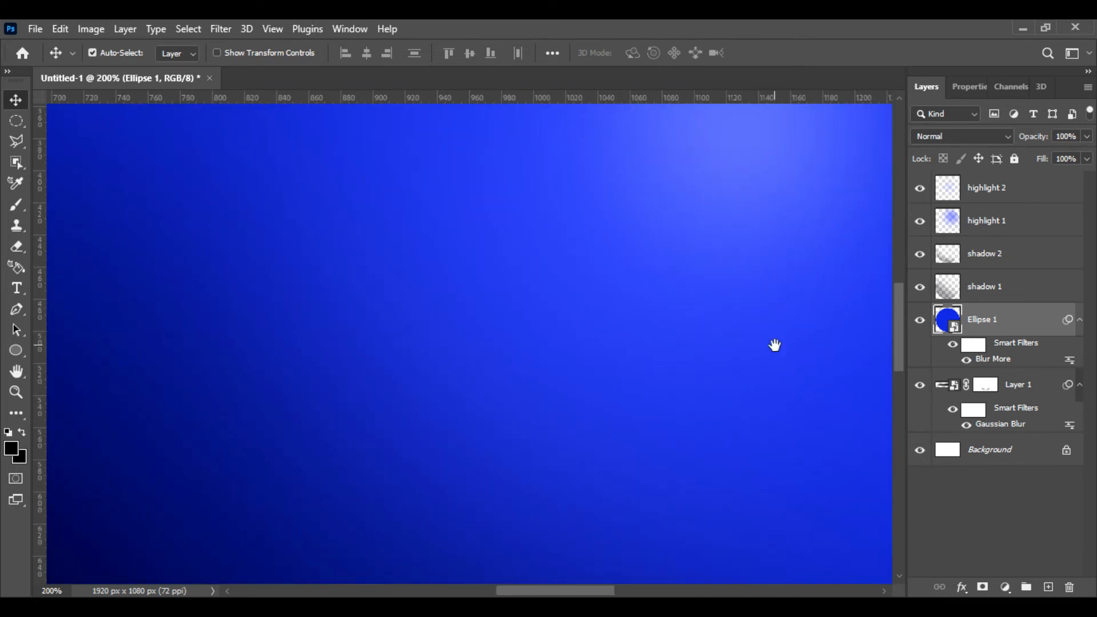
{"action": "left_click_drag", "start_coordinate": [775, 345], "coordinate": [490, 350]}
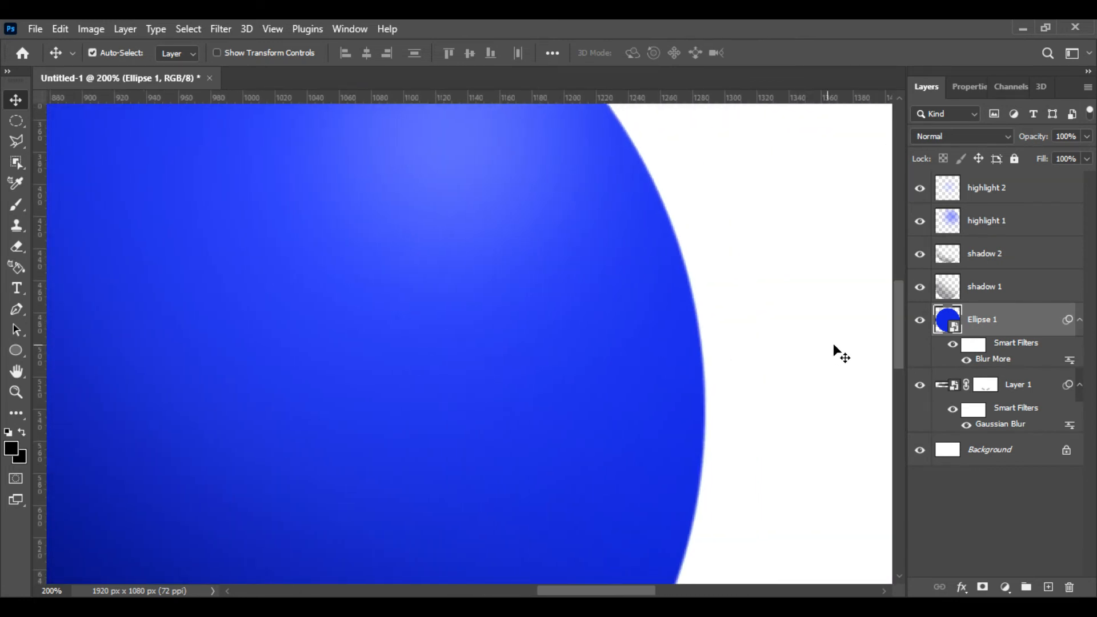
- Compare the sphere's edge with the Blur More smart filter on Ellipse 1 hidden and shown
{"action": "left_click", "coordinate": [967, 359]}
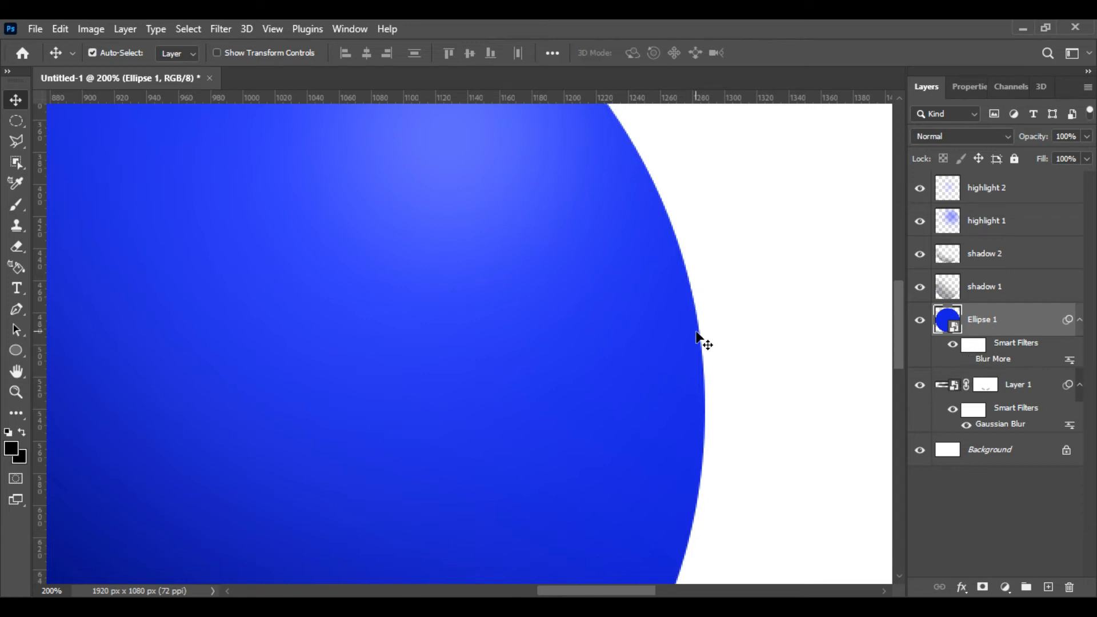
{"action": "left_click", "coordinate": [966, 360]}
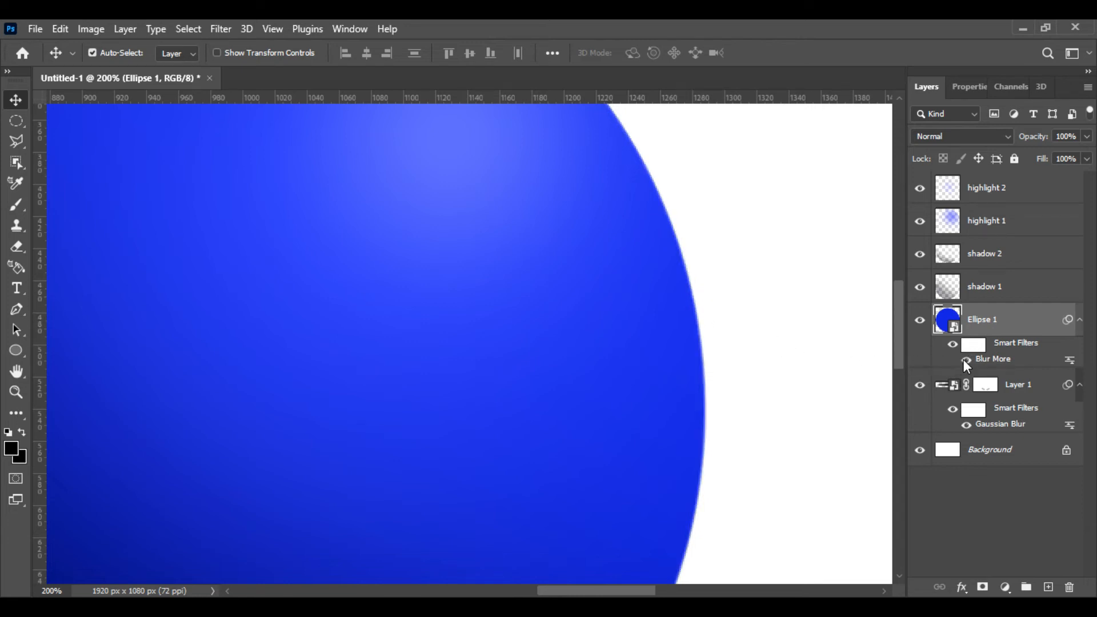
{"action": "key", "text": "ctrl+minus"}
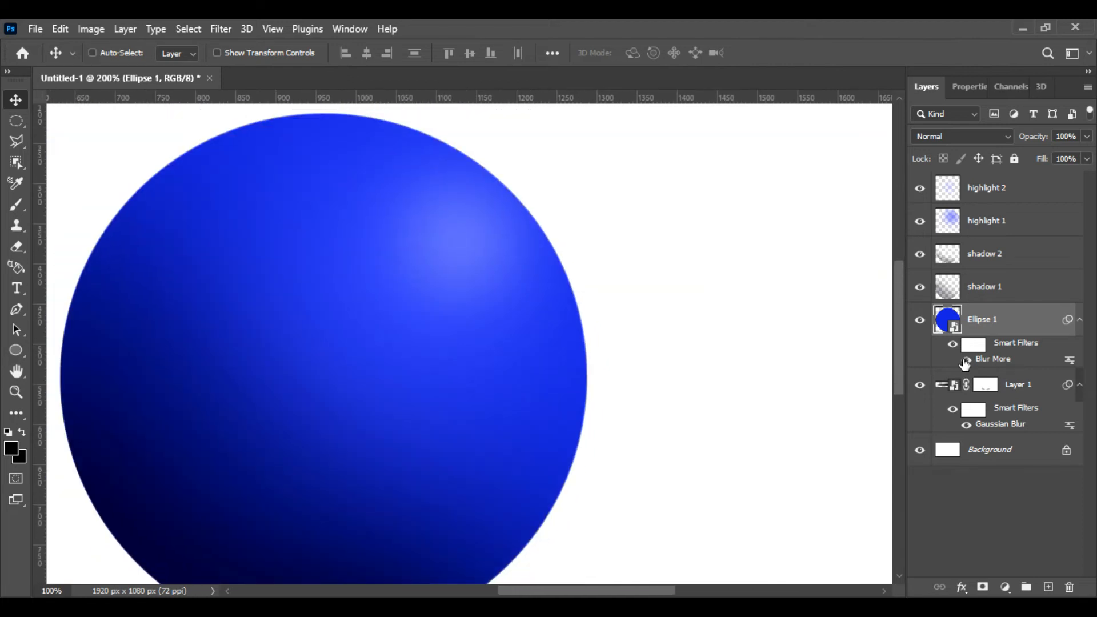
{"action": "left_click_drag", "start_coordinate": [652, 308], "coordinate": [824, 274]}
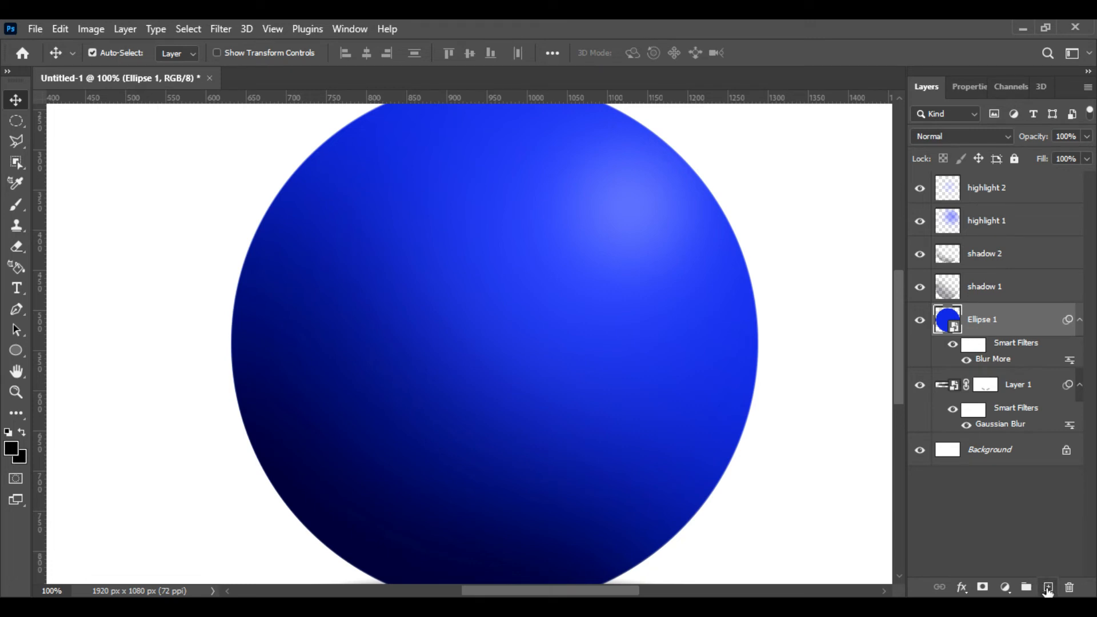
- Add a new layer above highlight 2 and load the Ellipse 1 outline as a selection
{"action": "left_click", "coordinate": [1028, 196]}
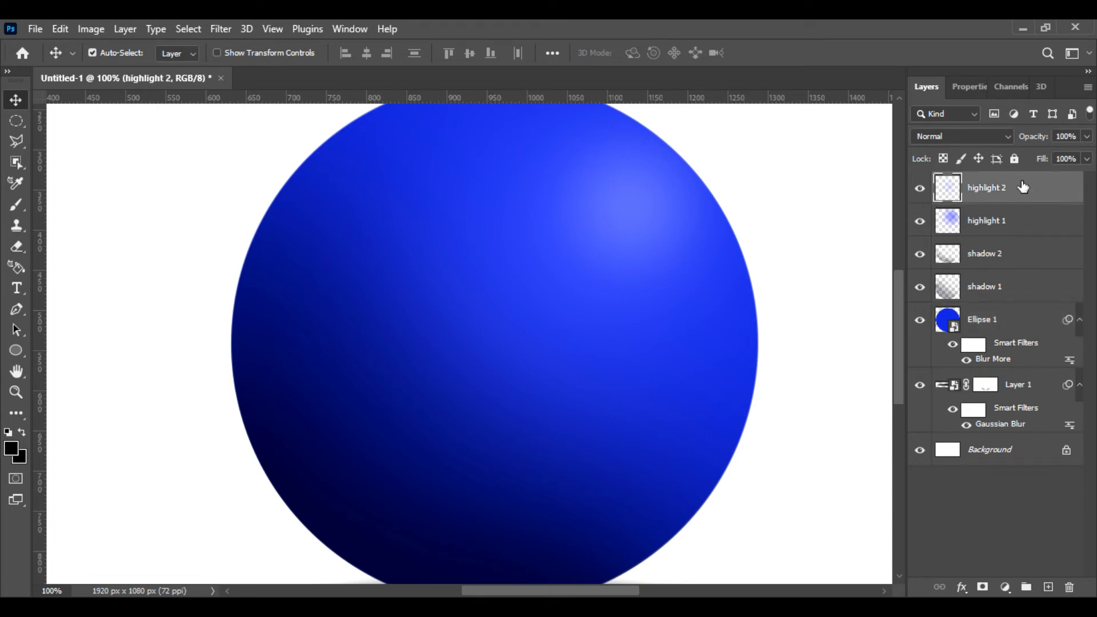
{"action": "left_click", "coordinate": [1049, 588]}
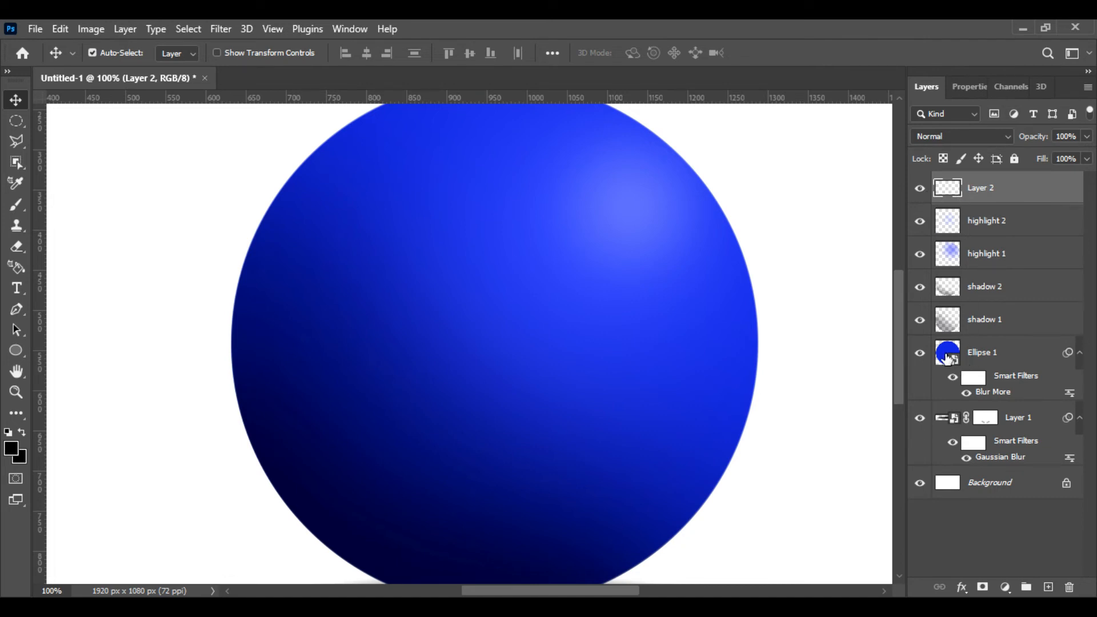
{"action": "left_click", "coordinate": [948, 351], "text": "ctrl"}
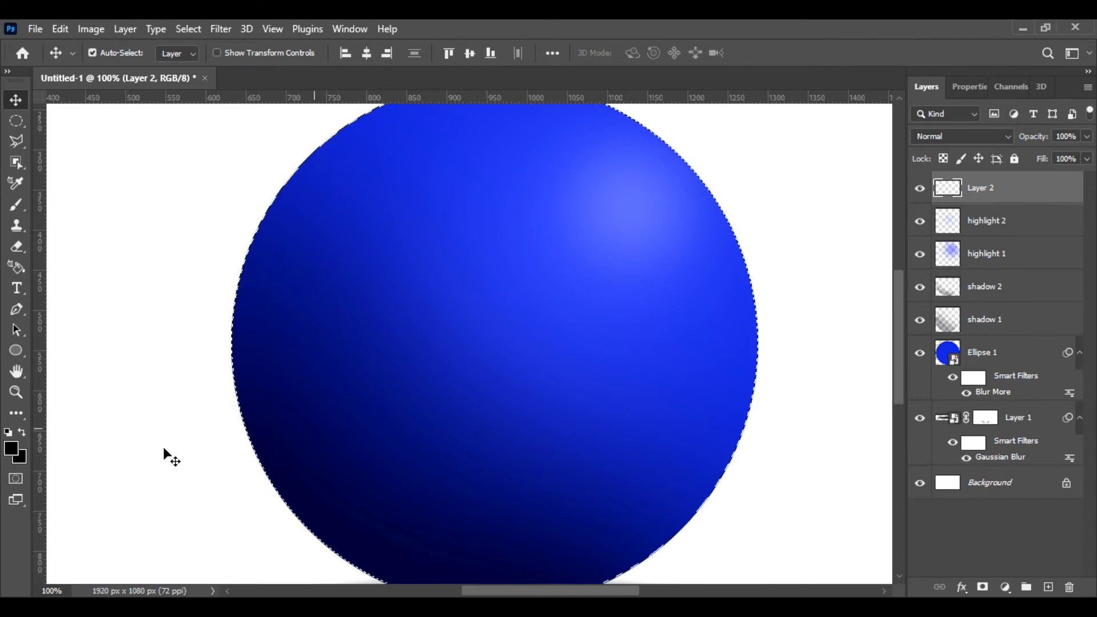
- Set the foreground color to dark blue 0c165e by sampling the shaded lower part of the sphere
{"action": "left_click", "coordinate": [14, 414]}
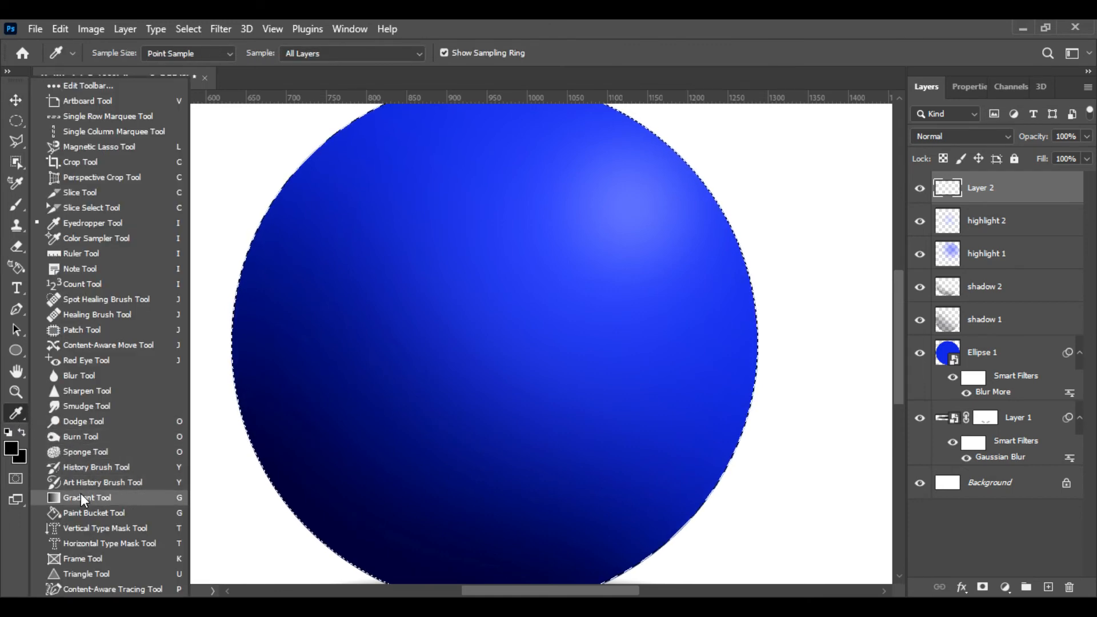
{"action": "left_click", "coordinate": [11, 452]}
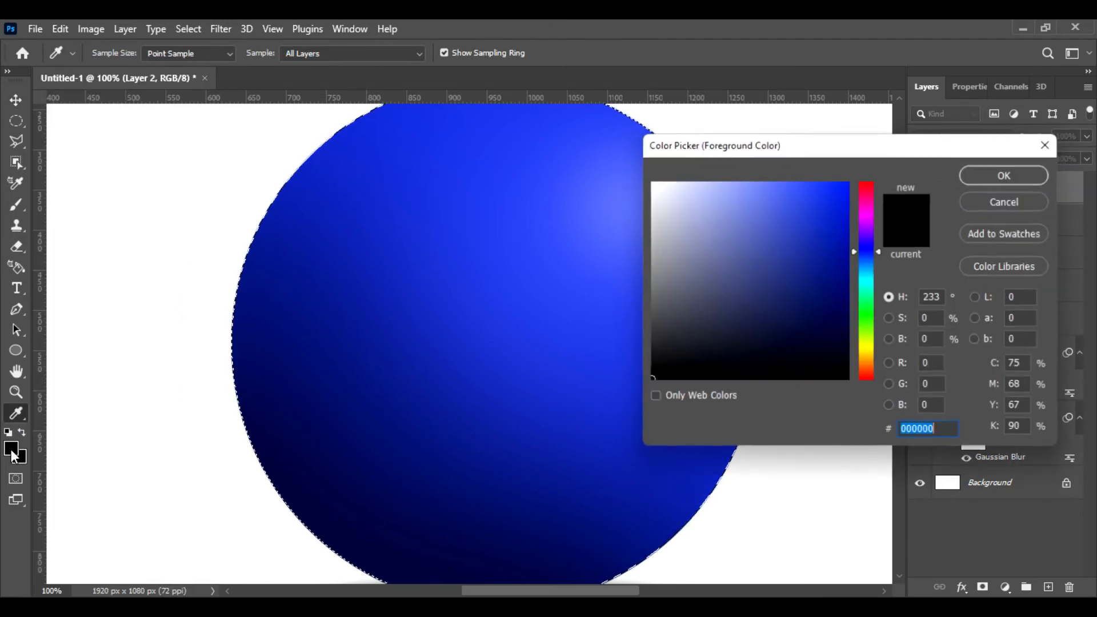
{"action": "left_click", "coordinate": [403, 498]}
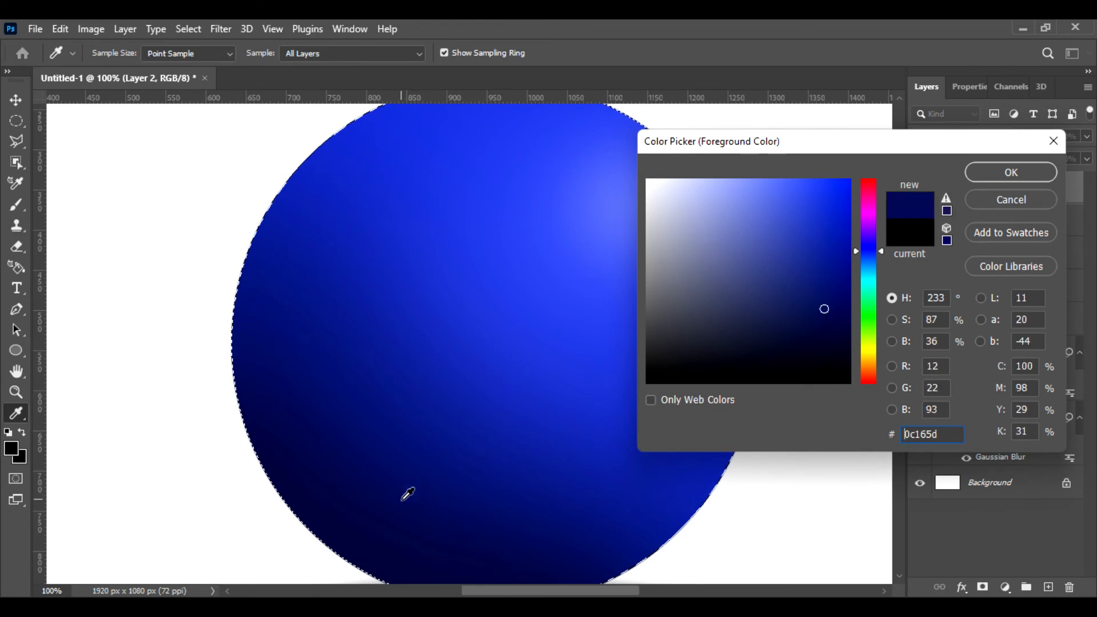
{"action": "left_click", "coordinate": [507, 526]}
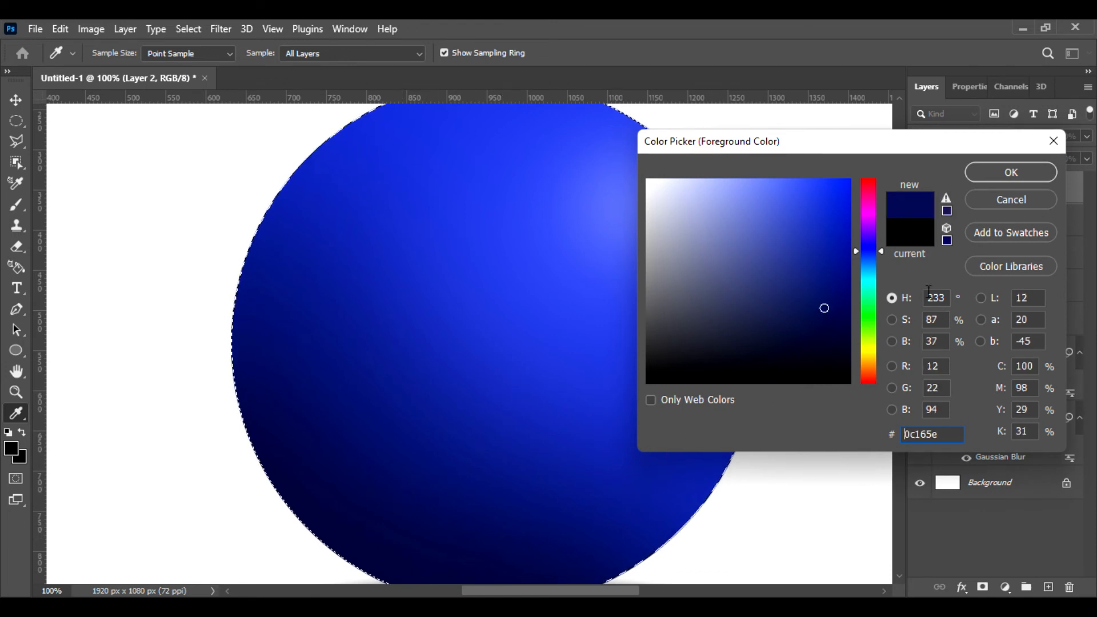
{"action": "left_click", "coordinate": [975, 177]}
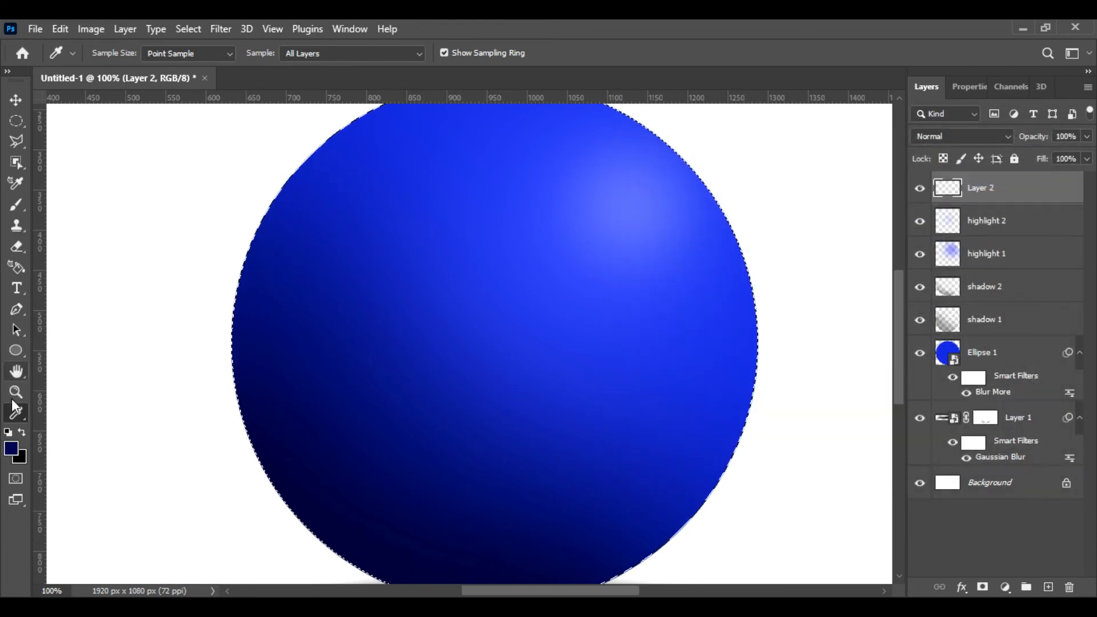
- Fill the circular selection on Layer 2 with the dark blue foreground color using the Paint Bucket, and deselect
{"action": "left_click", "coordinate": [17, 418]}
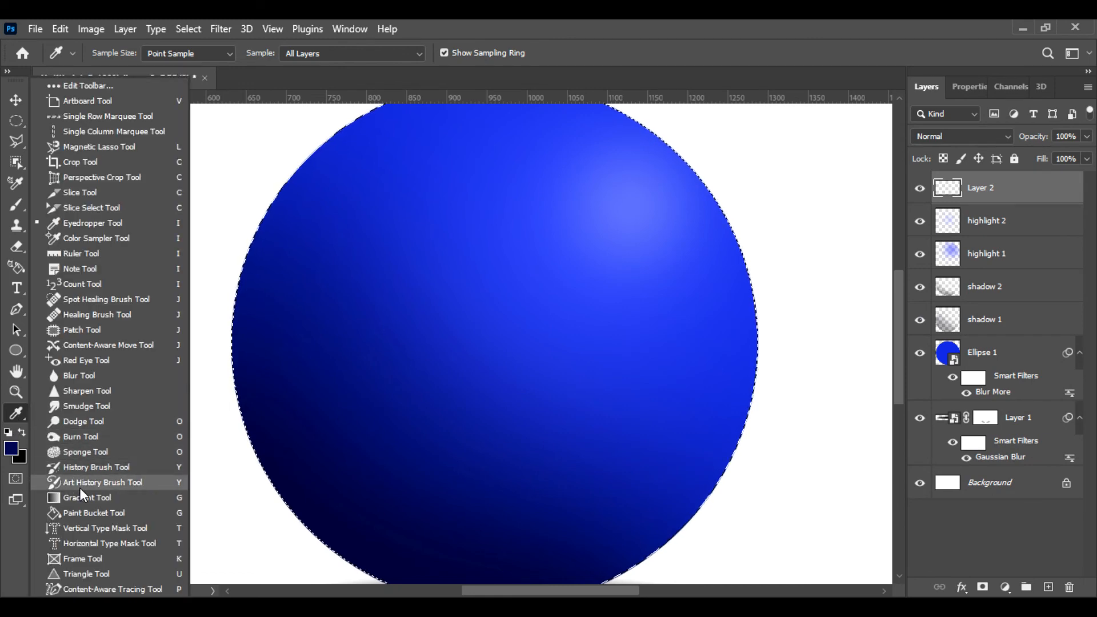
{"action": "left_click", "coordinate": [84, 513]}
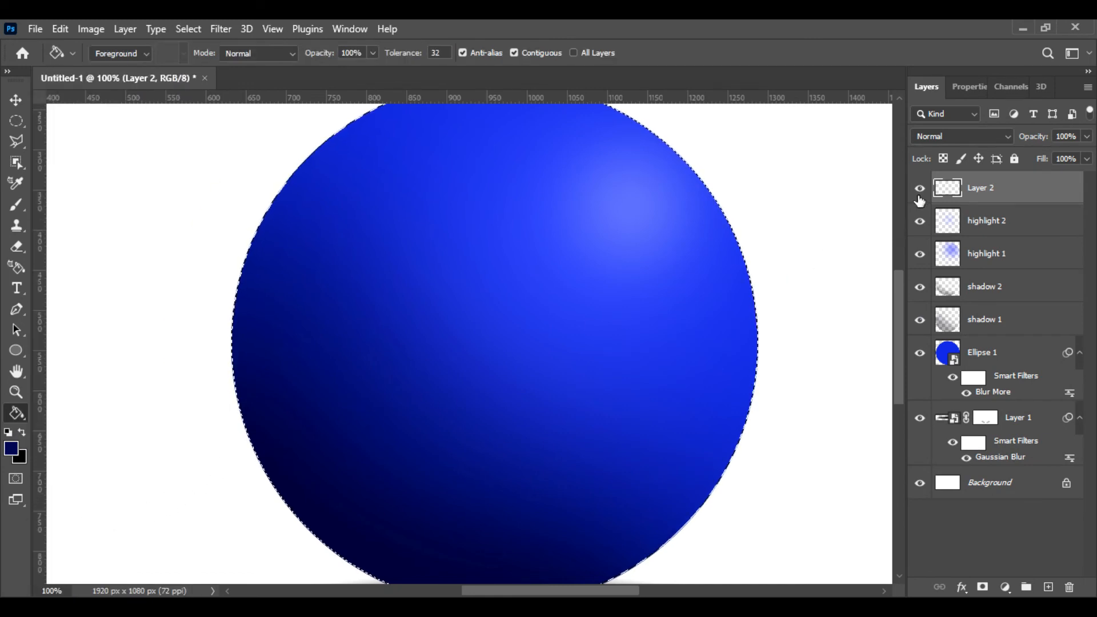
{"action": "left_click", "coordinate": [595, 270]}
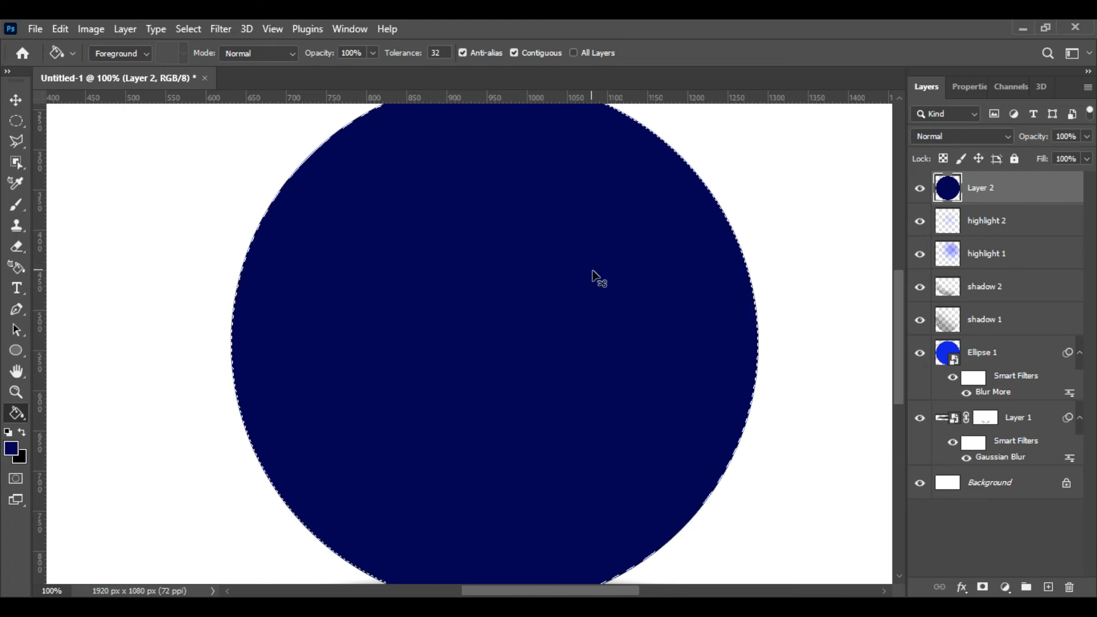
{"action": "key", "text": "ctrl+d"}
{"action": "left_click", "coordinate": [920, 188]}
{"action": "left_click", "coordinate": [920, 188]}
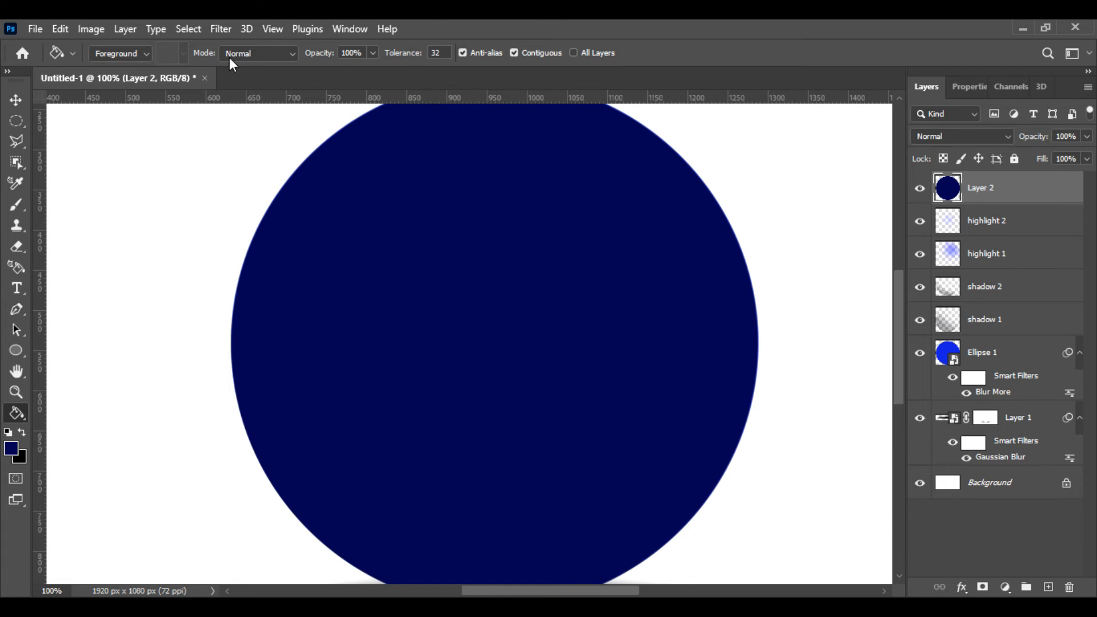
- Apply Add Noise to the dark blue circle layer with an amount of 6.78%, Gaussian distribution and Monochromatic
{"action": "left_click", "coordinate": [210, 35]}
{"action": "mouse_move", "coordinate": [247, 280]}
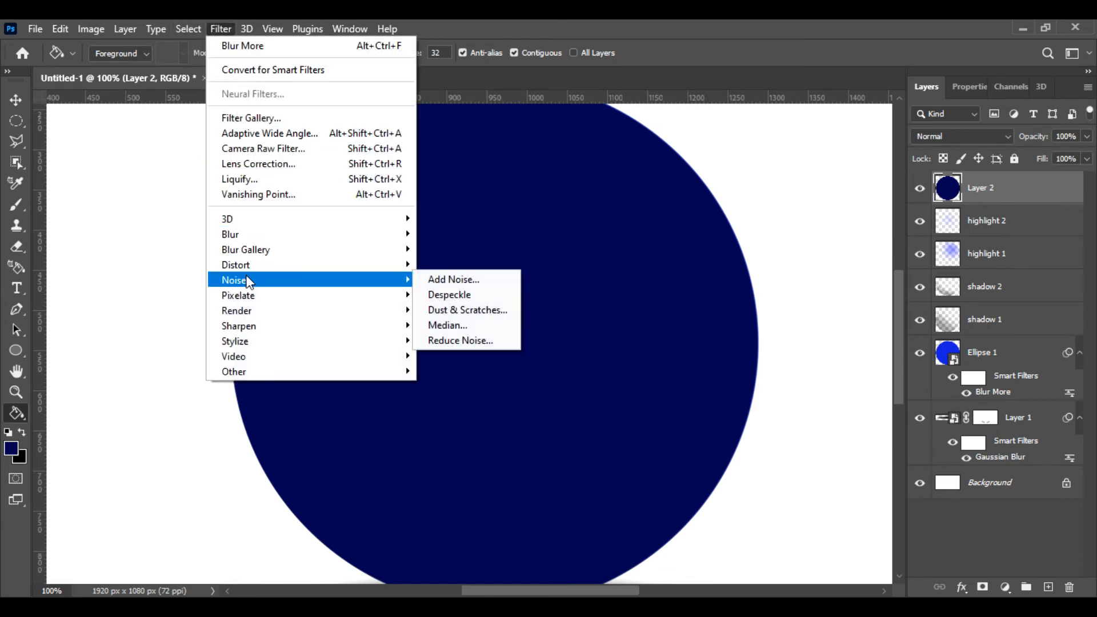
{"action": "left_click", "coordinate": [439, 276]}
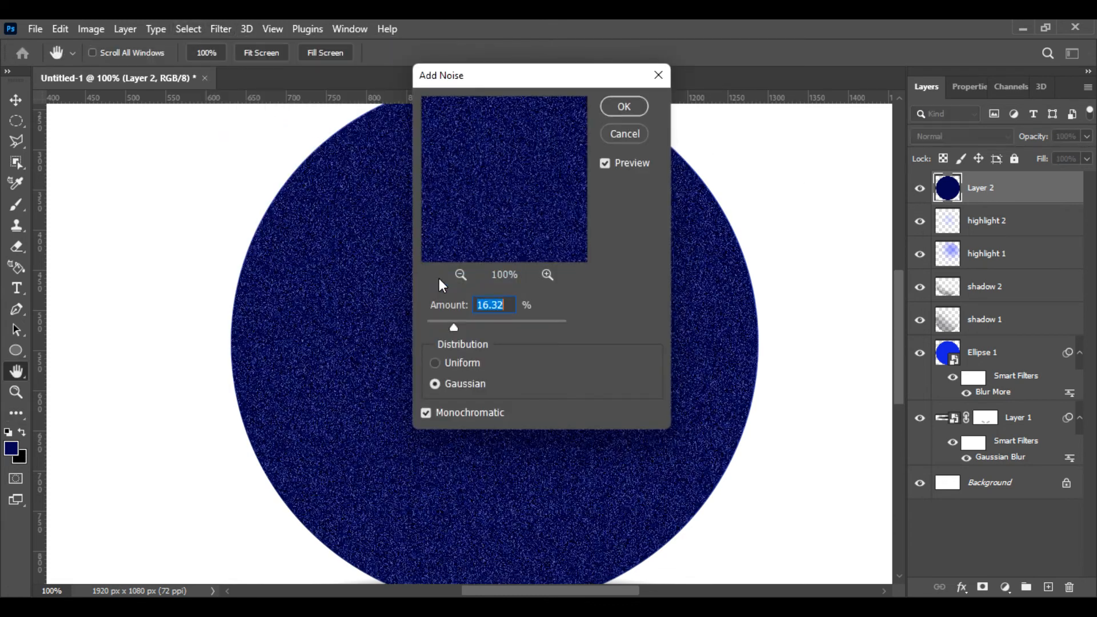
{"action": "left_click_drag", "start_coordinate": [510, 93], "coordinate": [736, 99]}
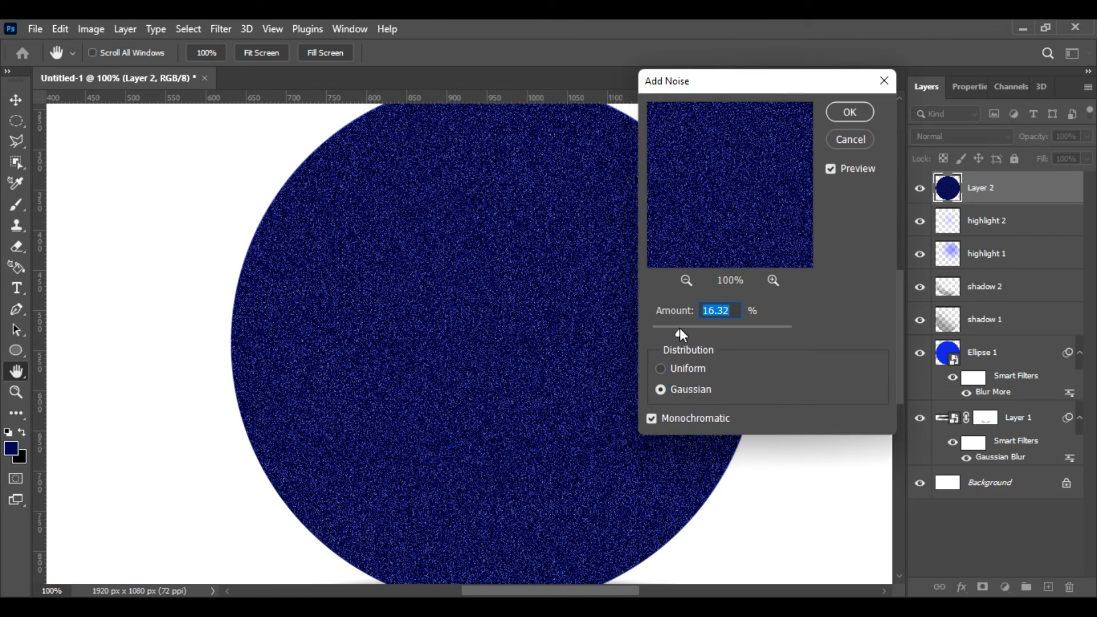
{"action": "left_click_drag", "start_coordinate": [680, 333], "coordinate": [664, 332]}
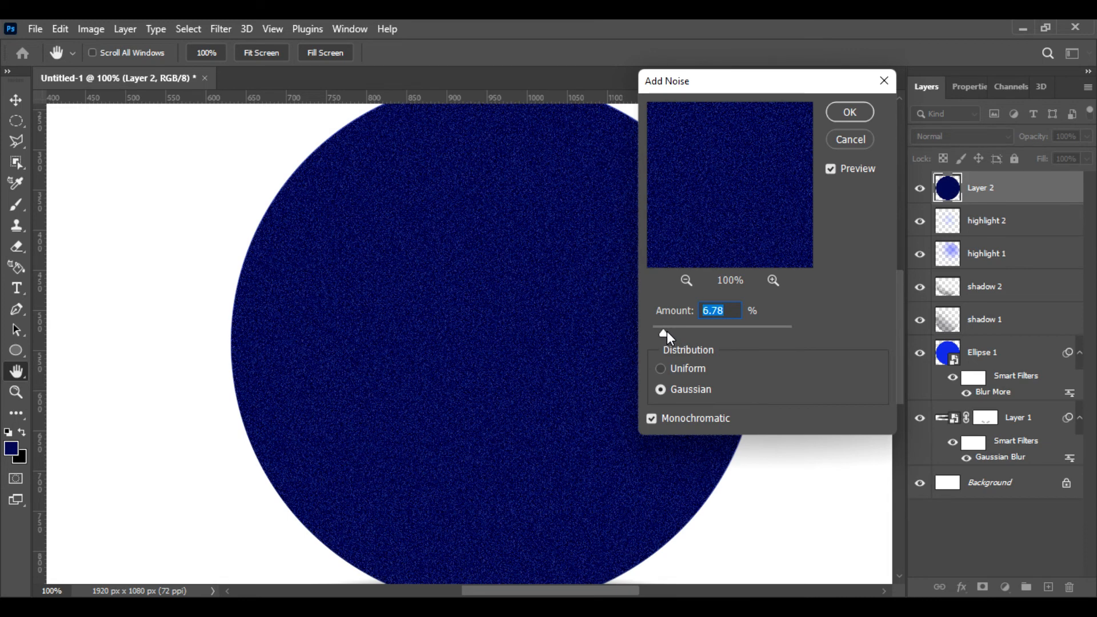
{"action": "left_click", "coordinate": [850, 112]}
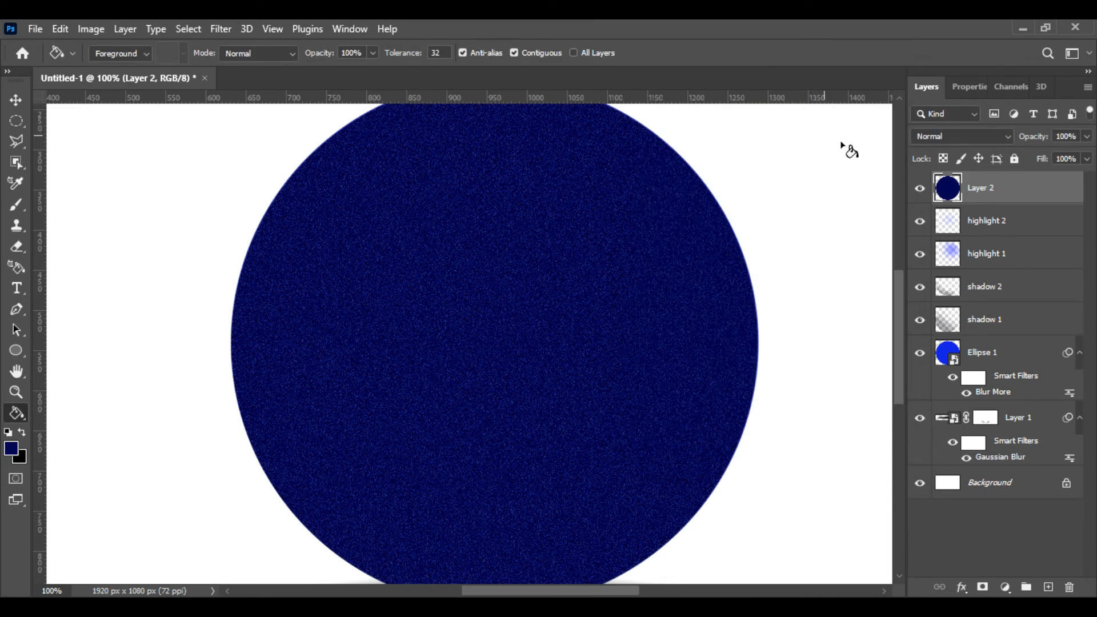
- Set the noise layer's blend mode to Soft Light and lower its opacity to 8%
{"action": "left_click", "coordinate": [988, 136]}
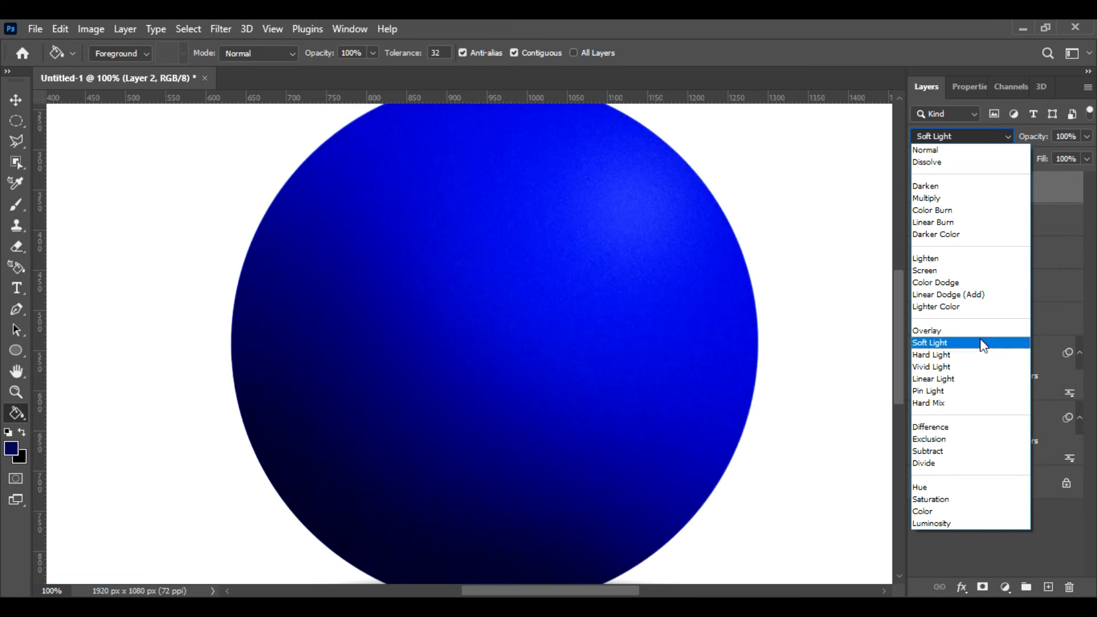
{"action": "left_click", "coordinate": [981, 341]}
{"action": "key", "text": "ctrl+plus"}
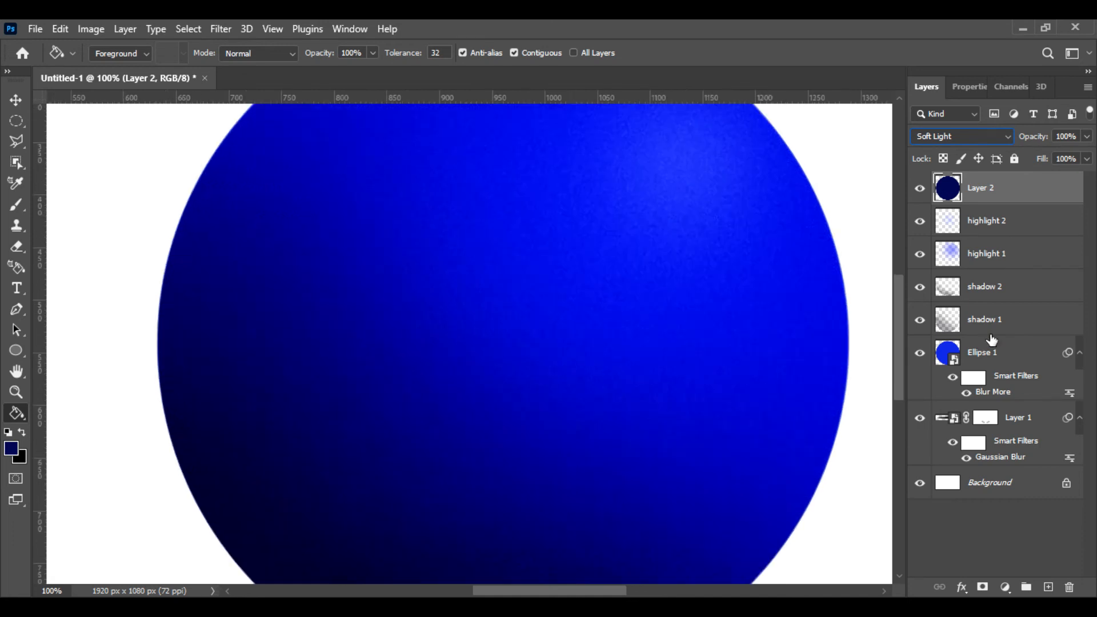
{"action": "left_click", "coordinate": [1086, 137]}
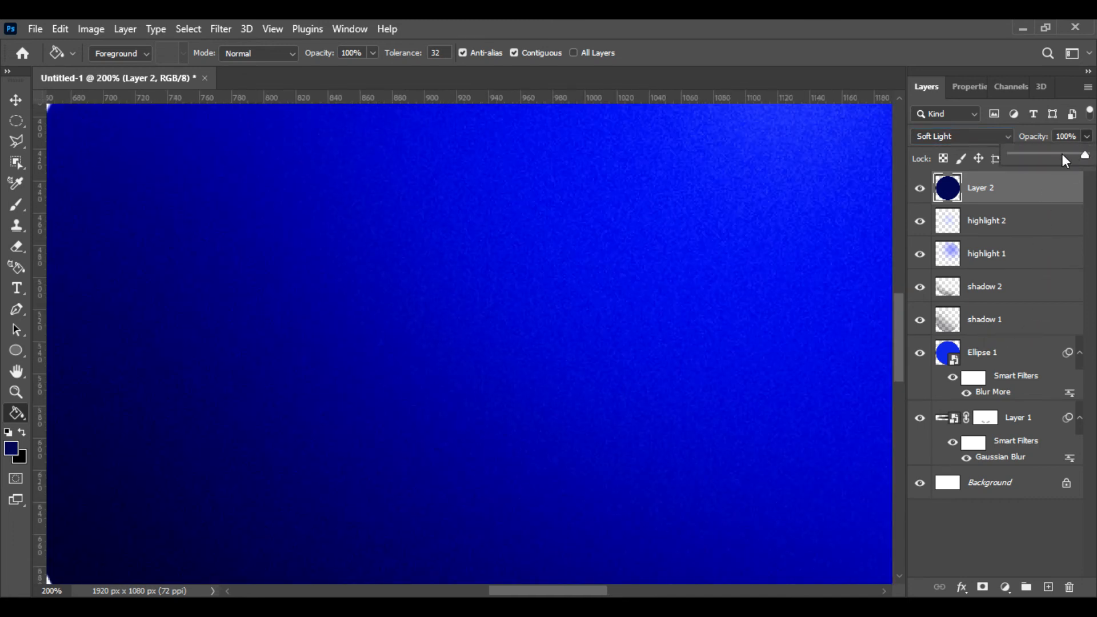
{"action": "left_click", "coordinate": [1038, 152]}
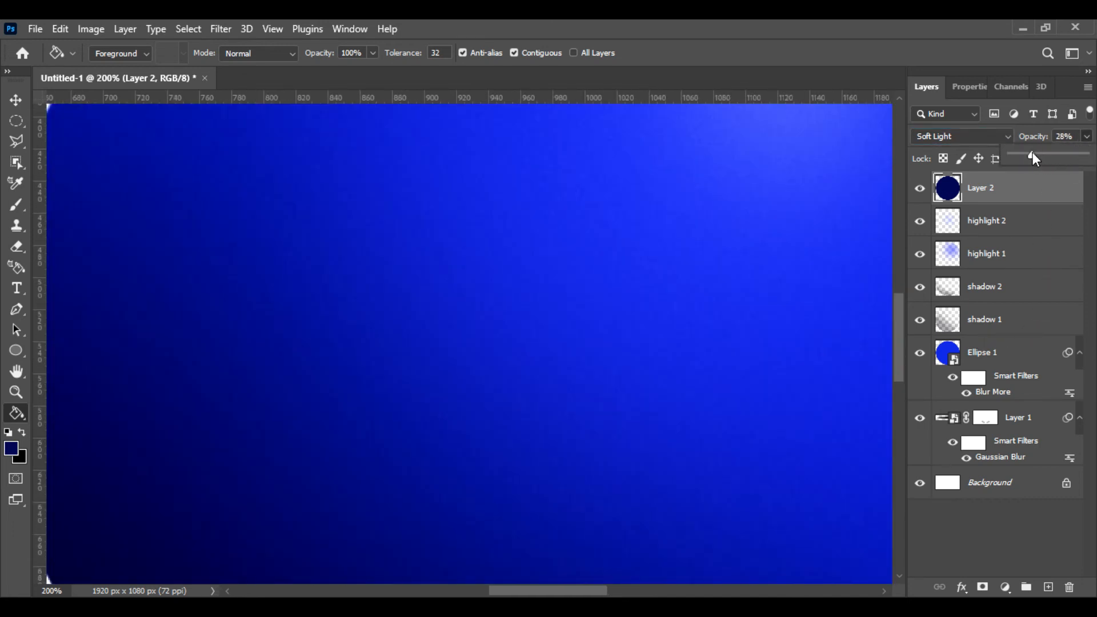
{"action": "key", "text": "ctrl+minus"}
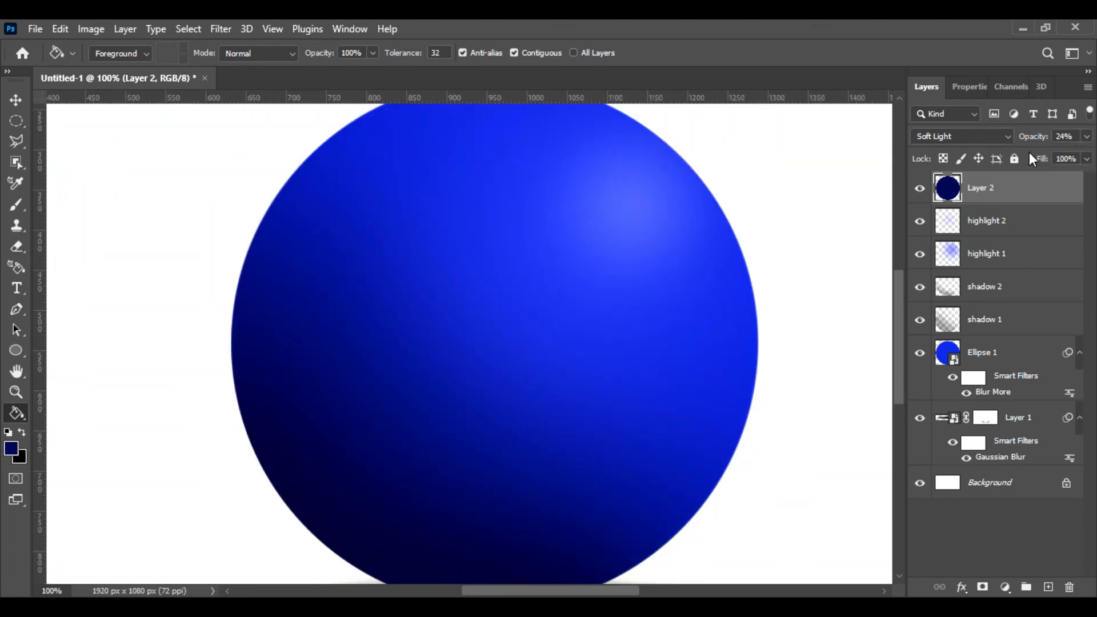
{"action": "left_click", "coordinate": [1086, 139]}
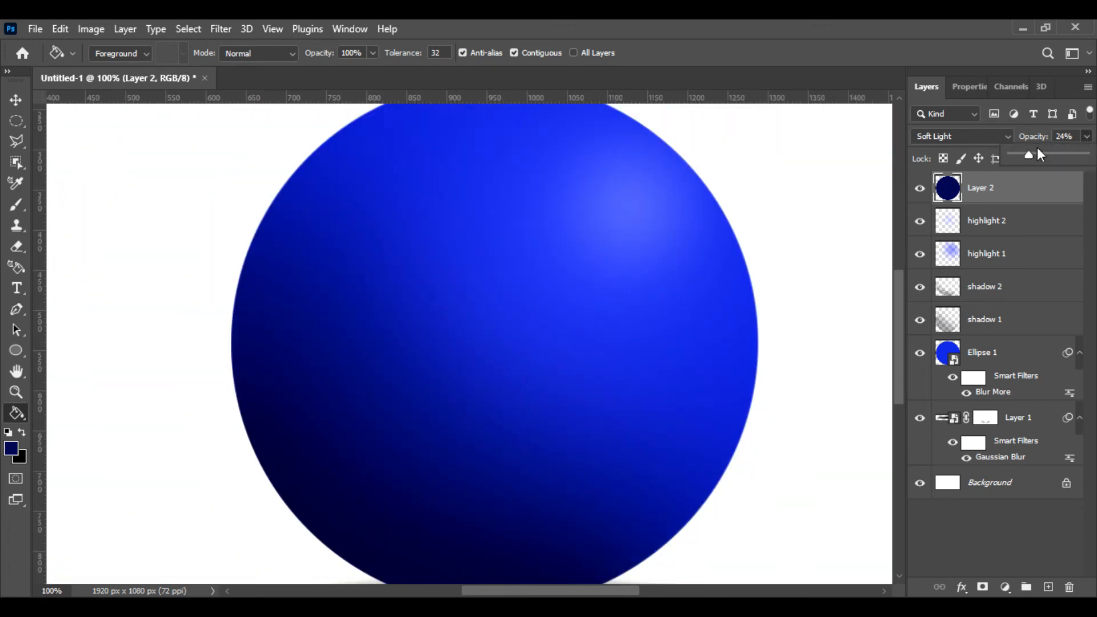
{"action": "left_click", "coordinate": [1017, 155]}
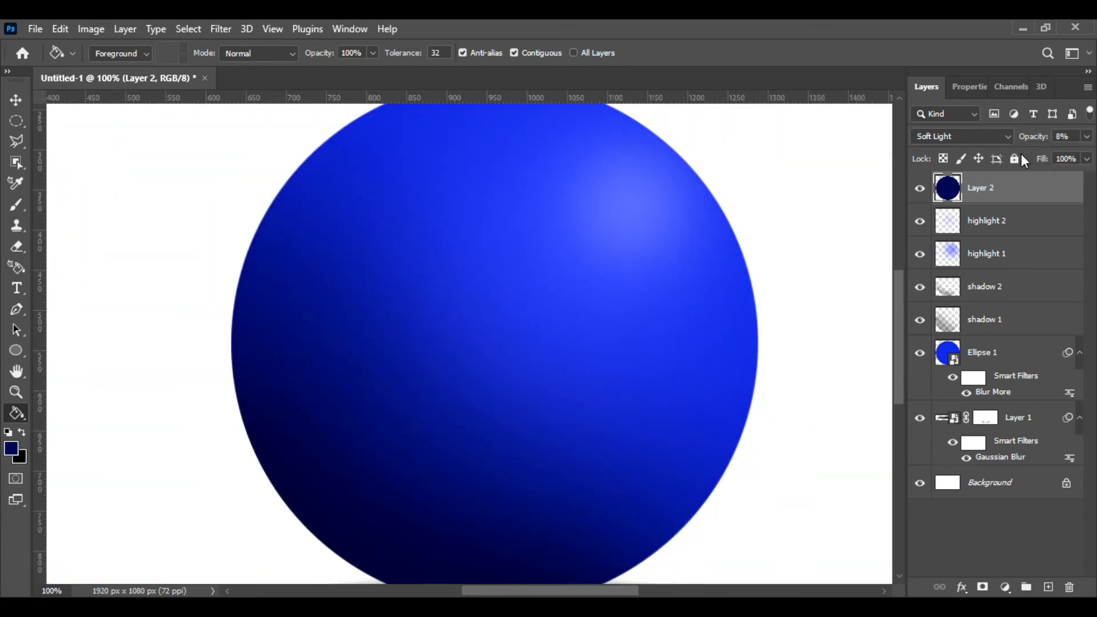
- Inspect the noise texture on the sphere up close and compare the sphere with Layer 2 hidden and shown
{"action": "key", "text": "ctrl+plus"}
{"action": "key", "text": "ctrl+plus"}
{"action": "key", "text": "ctrl+minus"}
{"action": "key", "text": "ctrl+minus"}
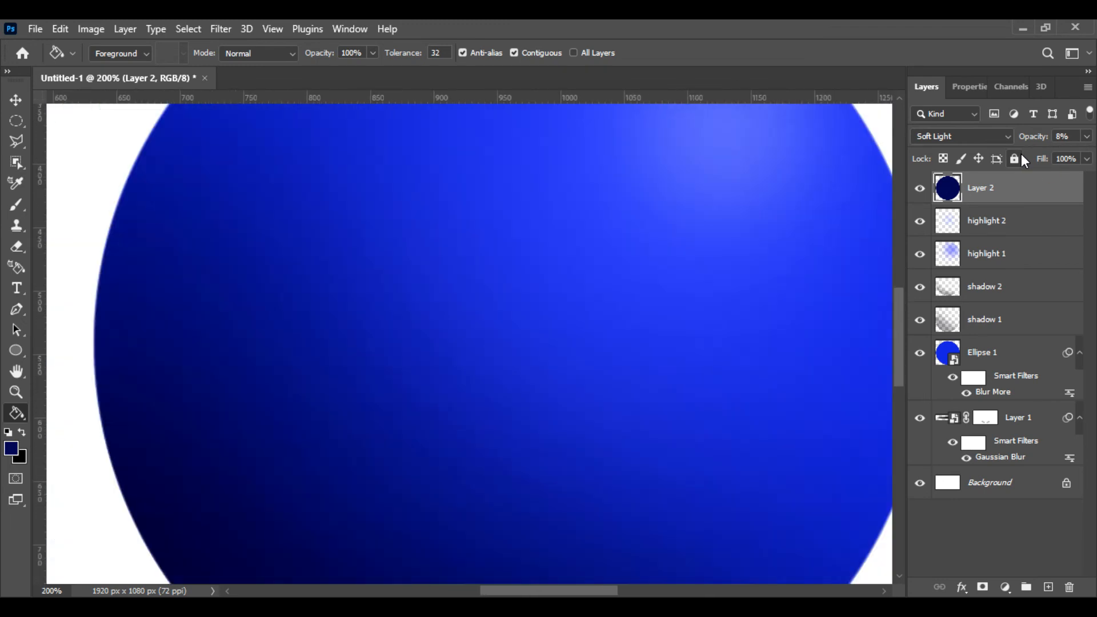
{"action": "left_click", "coordinate": [920, 188]}
{"action": "left_click", "coordinate": [921, 192]}
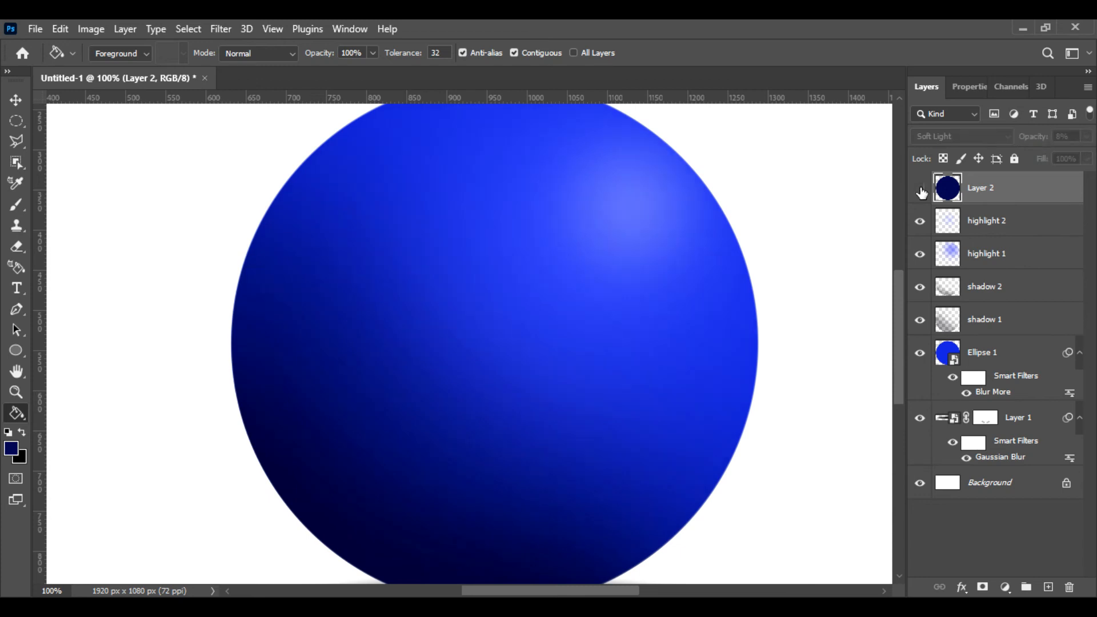
{"action": "left_click", "coordinate": [921, 192]}
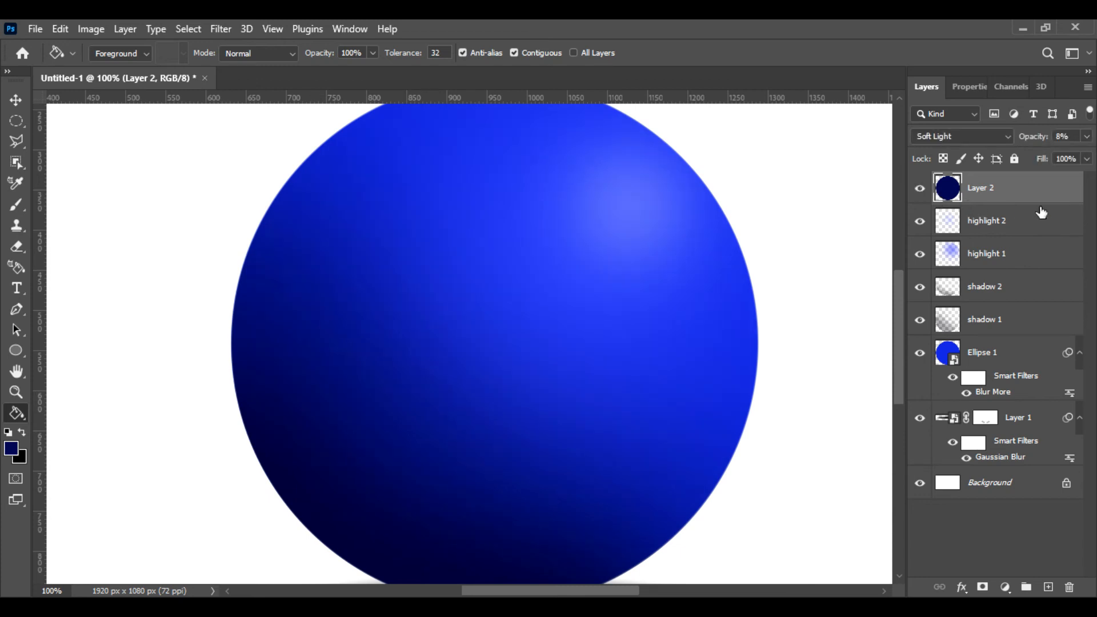
- Duplicate the highlight 1 layer to strengthen the sphere's highlight, and compare the result with the copy hidden and shown
{"action": "left_click", "coordinate": [1057, 223]}
{"action": "left_click", "coordinate": [1036, 252]}
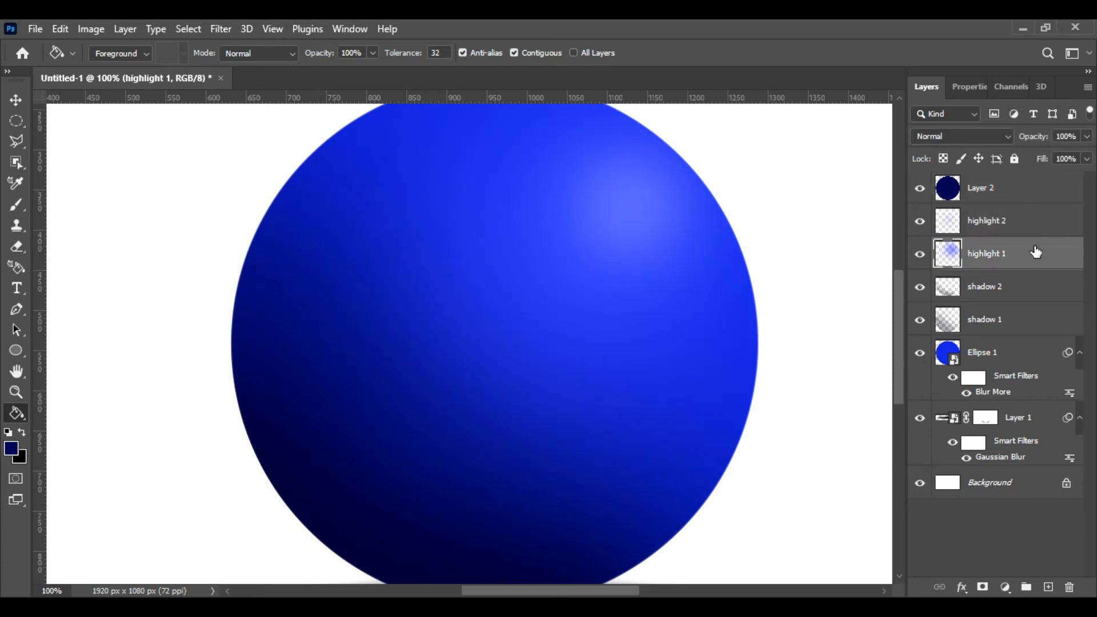
{"action": "key", "text": "ctrl+minus"}
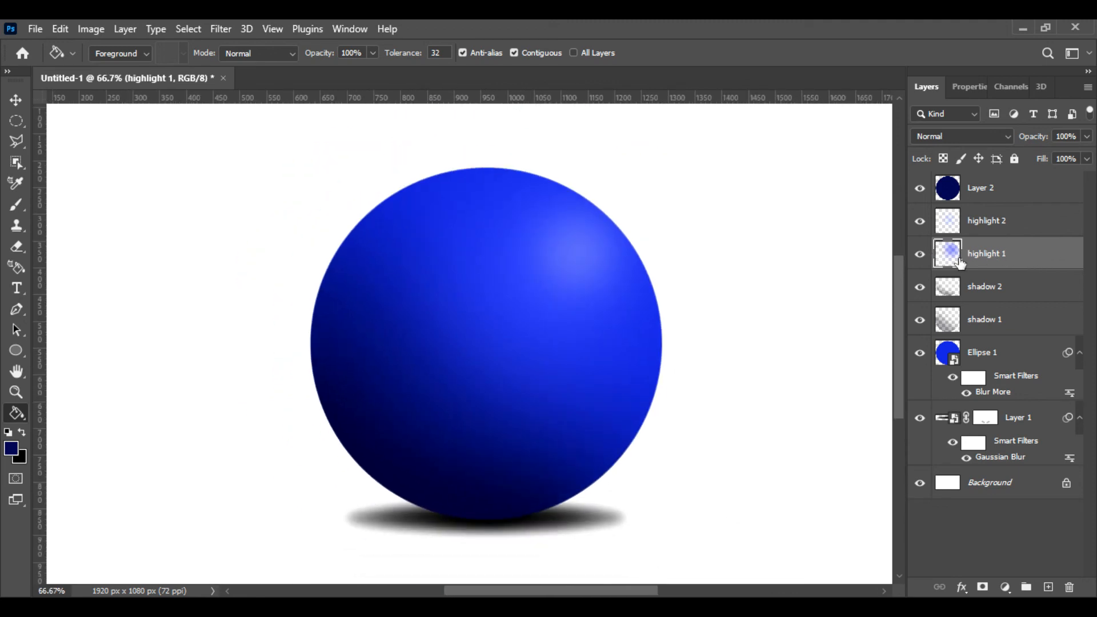
{"action": "left_click", "coordinate": [921, 256]}
{"action": "left_click", "coordinate": [921, 256]}
{"action": "left_click_drag", "start_coordinate": [1043, 259], "coordinate": [1050, 587]}
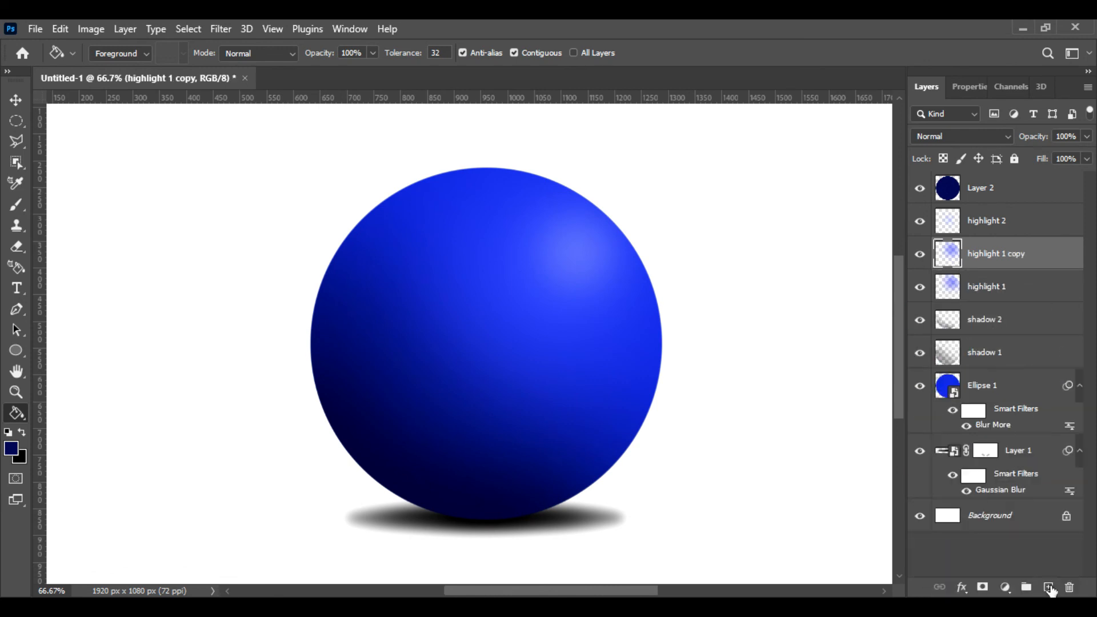
{"action": "left_click", "coordinate": [925, 259]}
{"action": "left_click", "coordinate": [924, 258]}
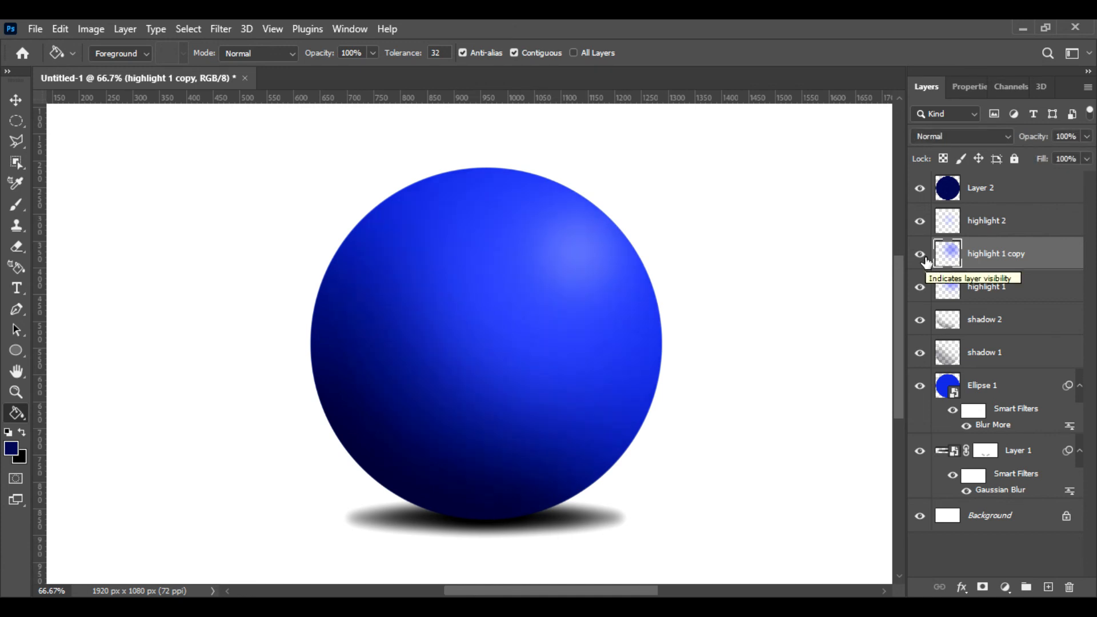
- Duplicate the highlight 2 layer and lower the copy's opacity to 35%
{"action": "left_click_drag", "start_coordinate": [1040, 220], "coordinate": [1048, 587]}
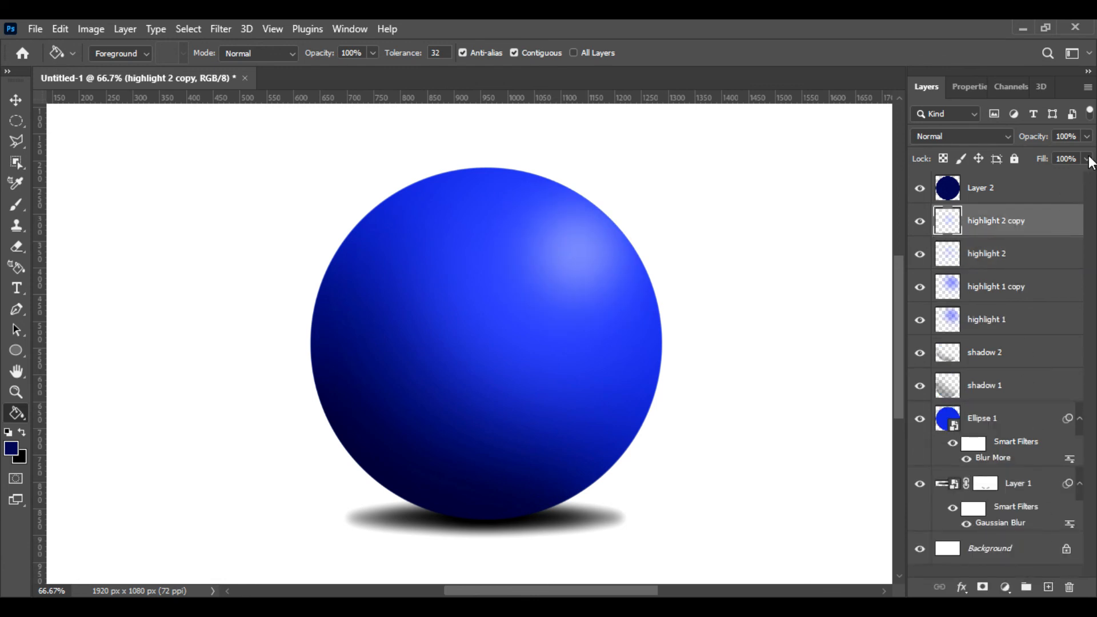
{"action": "left_click", "coordinate": [1088, 137]}
{"action": "left_click", "coordinate": [1038, 153]}
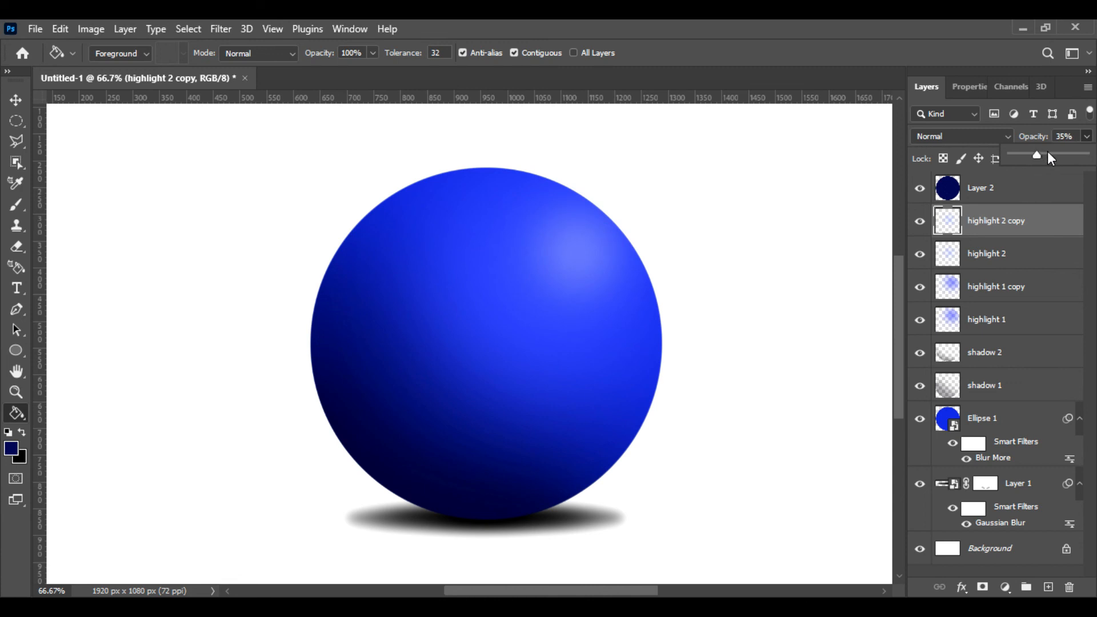
- Compare the sphere with highlight 2, its copy and highlight 1 copy hidden and shown, and inspect the shading up close
{"action": "key", "text": "ctrl+minus"}
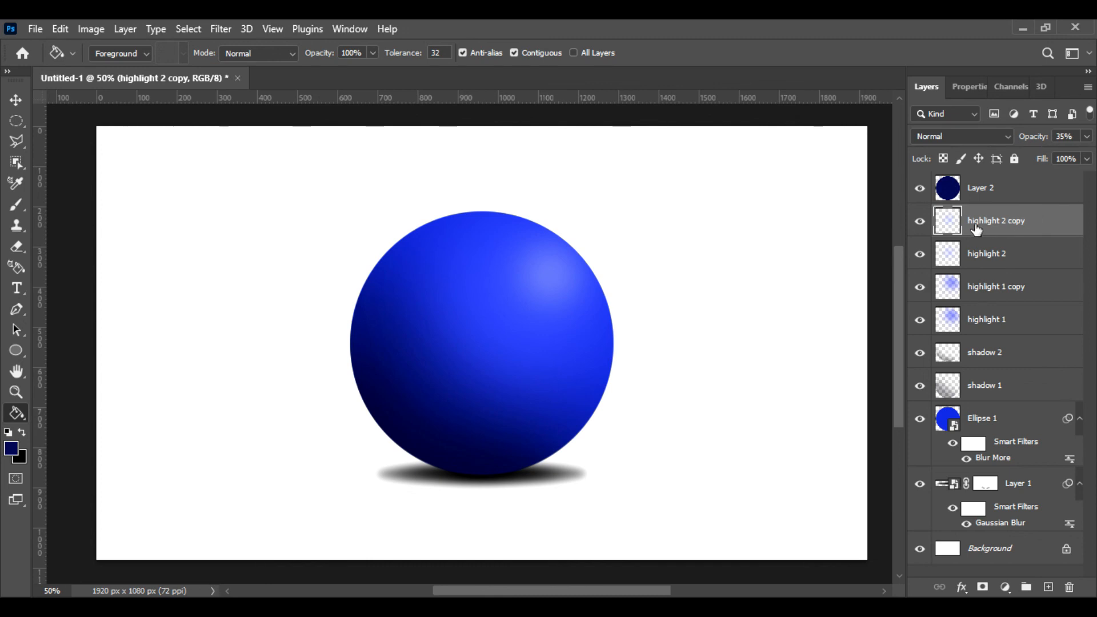
{"action": "left_click", "coordinate": [921, 257]}
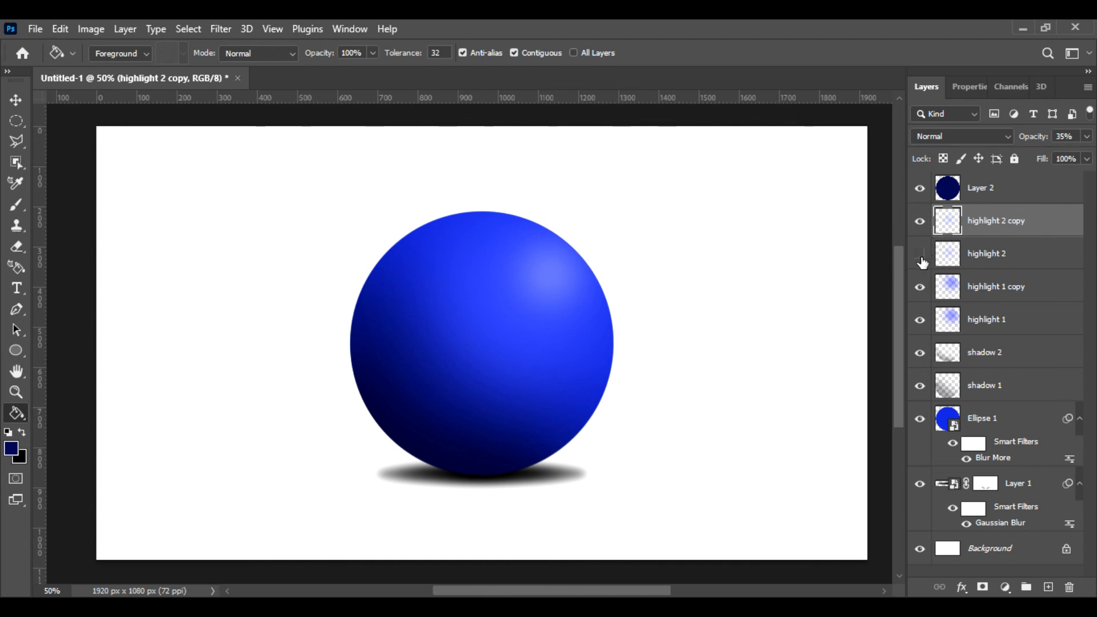
{"action": "left_click", "coordinate": [922, 222]}
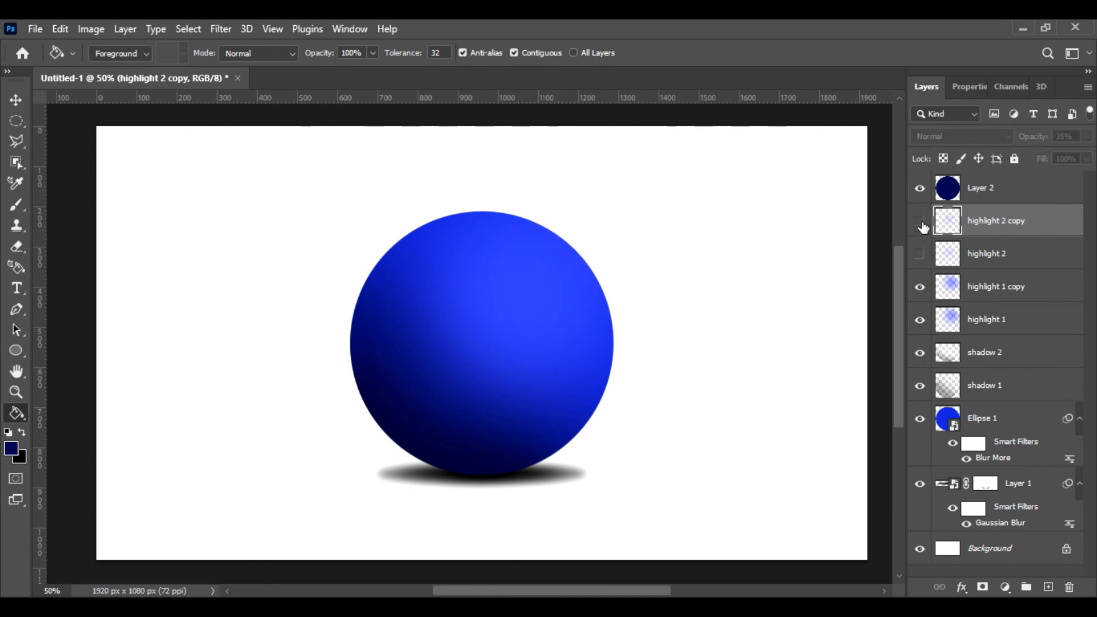
{"action": "left_click", "coordinate": [920, 254]}
{"action": "left_click", "coordinate": [921, 287]}
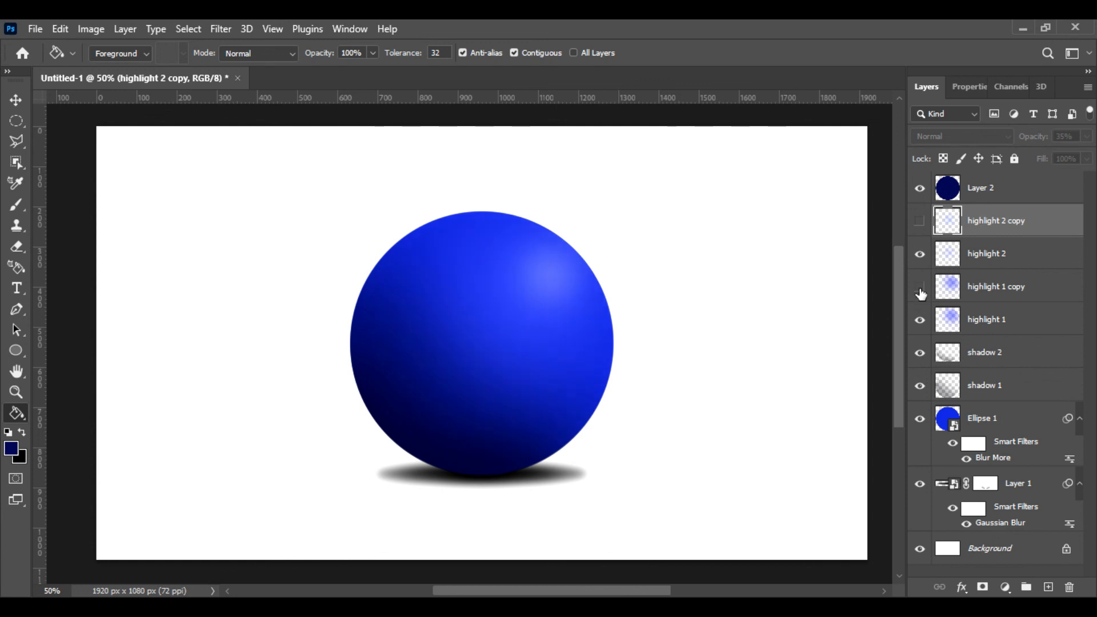
{"action": "left_click", "coordinate": [921, 224]}
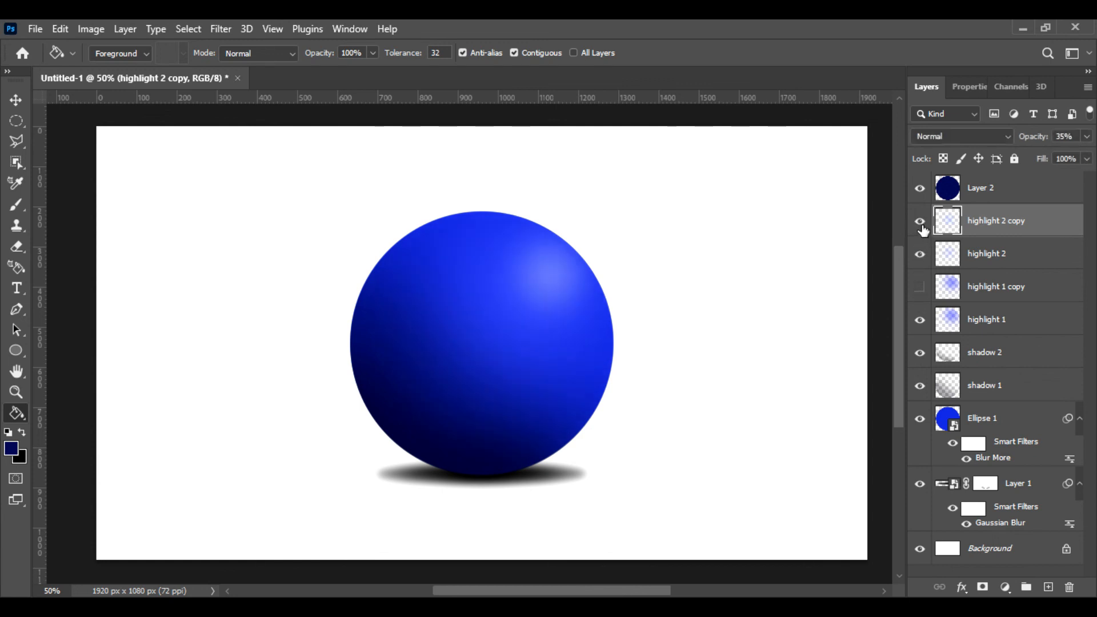
{"action": "left_click", "coordinate": [918, 294]}
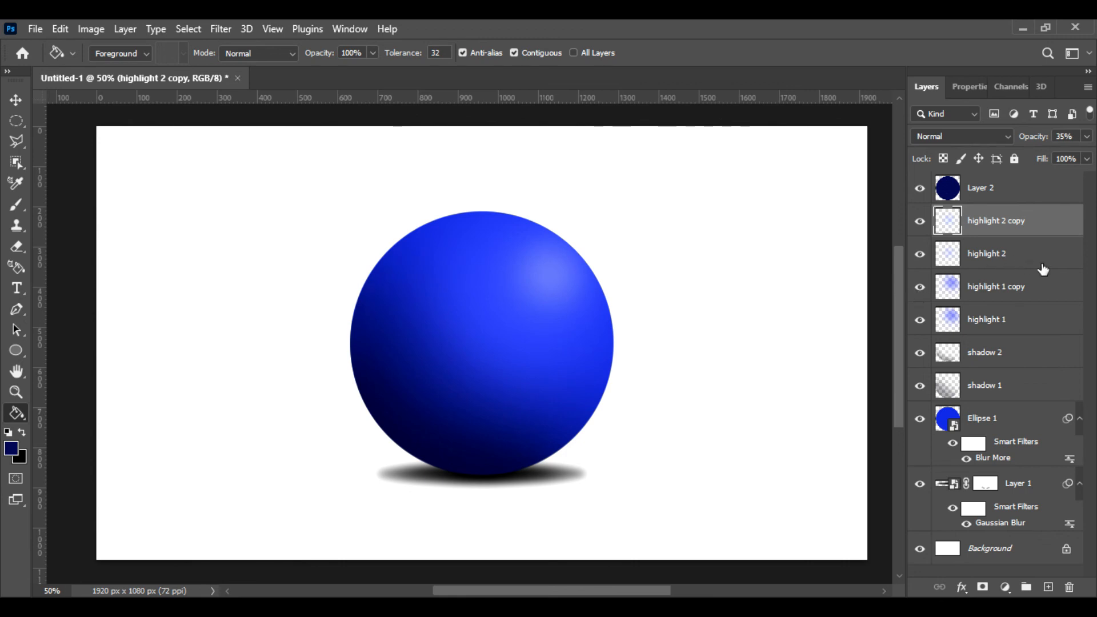
{"action": "key", "text": "ctrl+plus"}
{"action": "key", "text": "ctrl+plus"}
{"action": "key", "text": "ctrl+plus"}
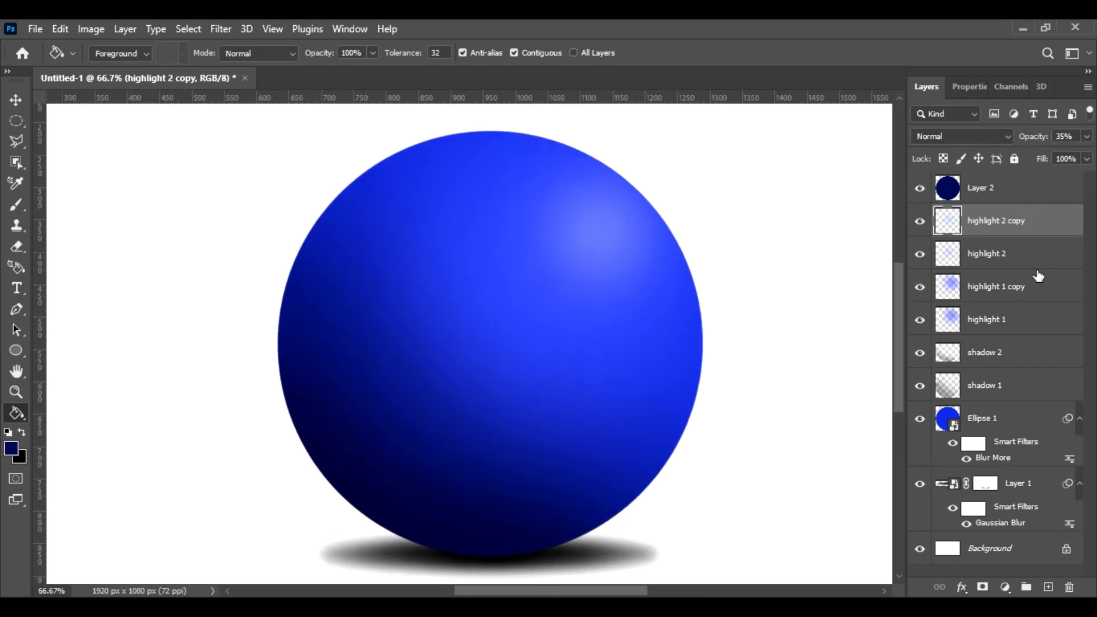
{"action": "key", "text": "ctrl+minus"}
{"action": "key", "text": "ctrl+minus"}
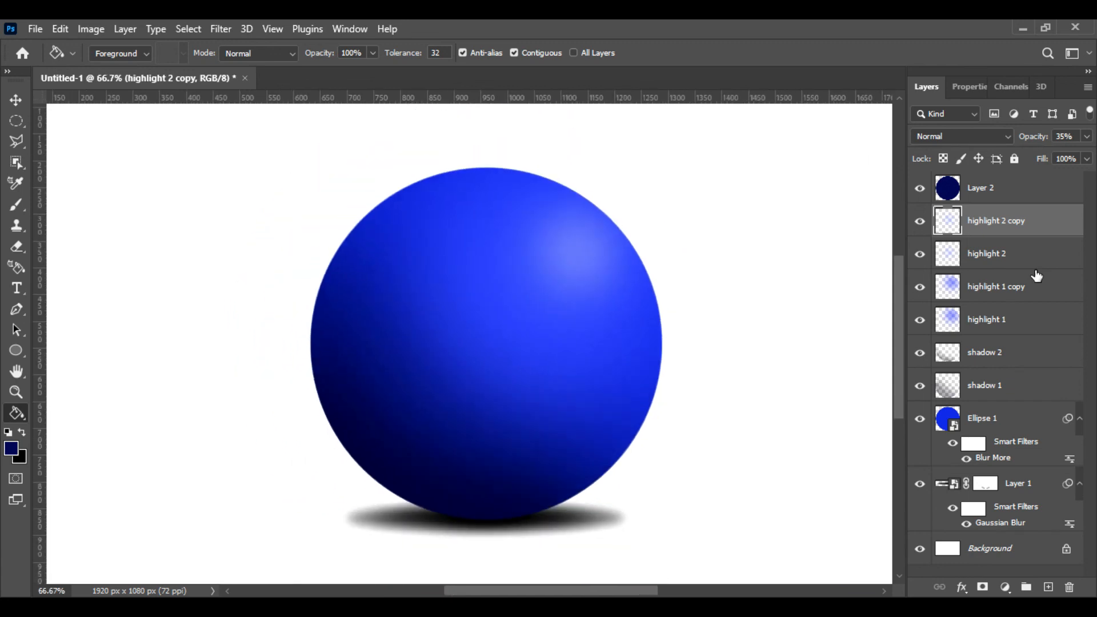
- Move the ground shadow on Layer 1 slightly down and to the right beneath the sphere
{"action": "scroll", "coordinate": [848, 350], "scroll_direction": "down", "scroll_amount": 2}
{"action": "scroll", "coordinate": [841, 346], "scroll_direction": "down", "scroll_amount": 1}
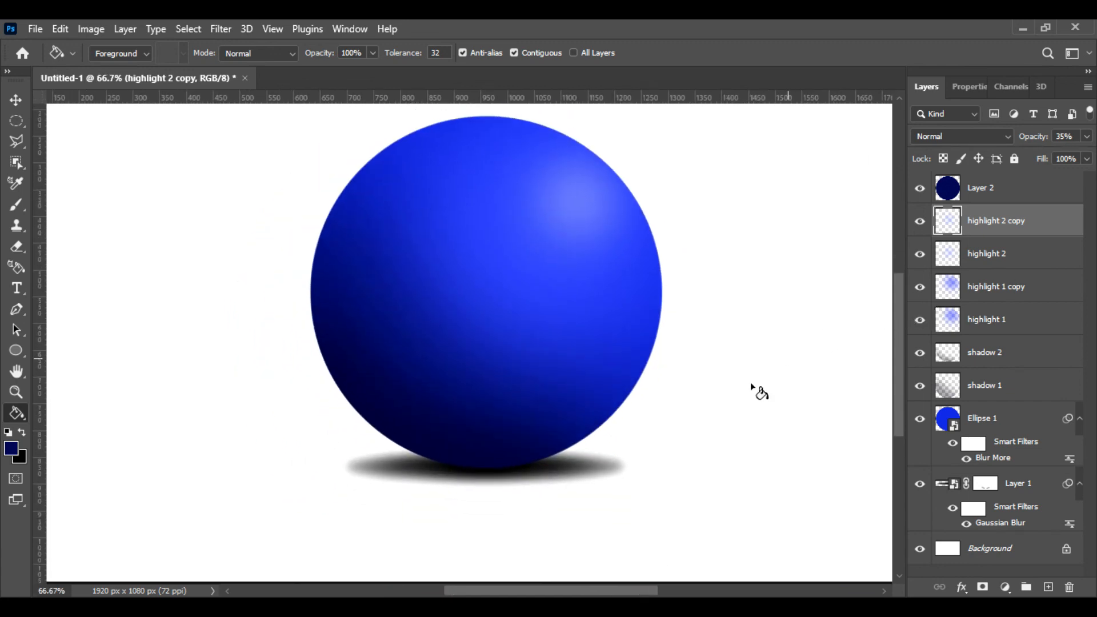
{"action": "left_click", "coordinate": [1042, 495]}
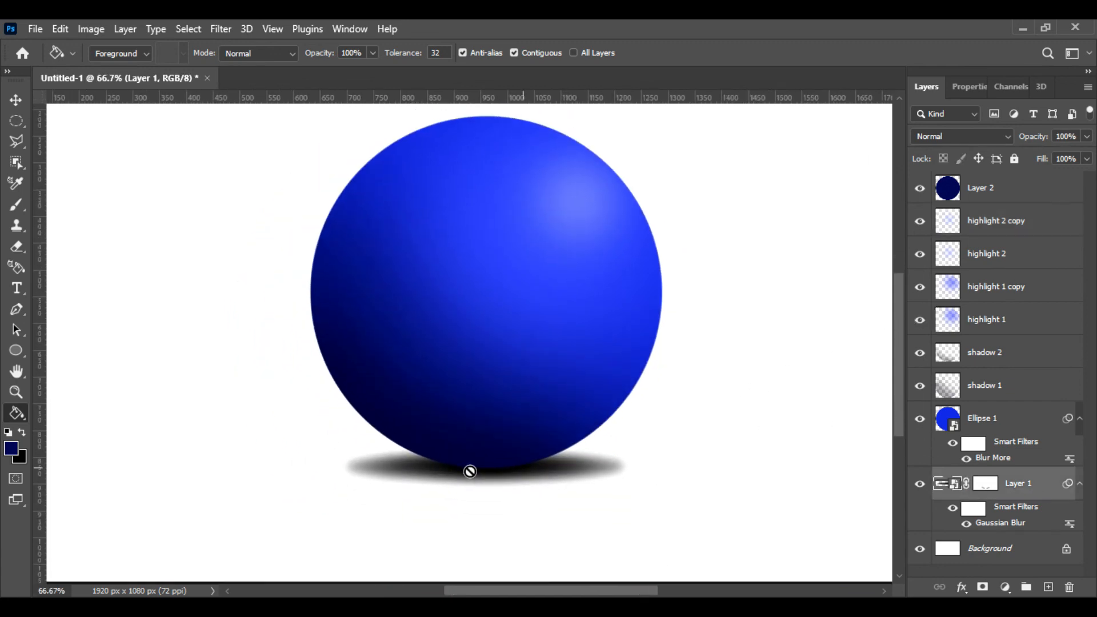
{"action": "left_click", "coordinate": [17, 103]}
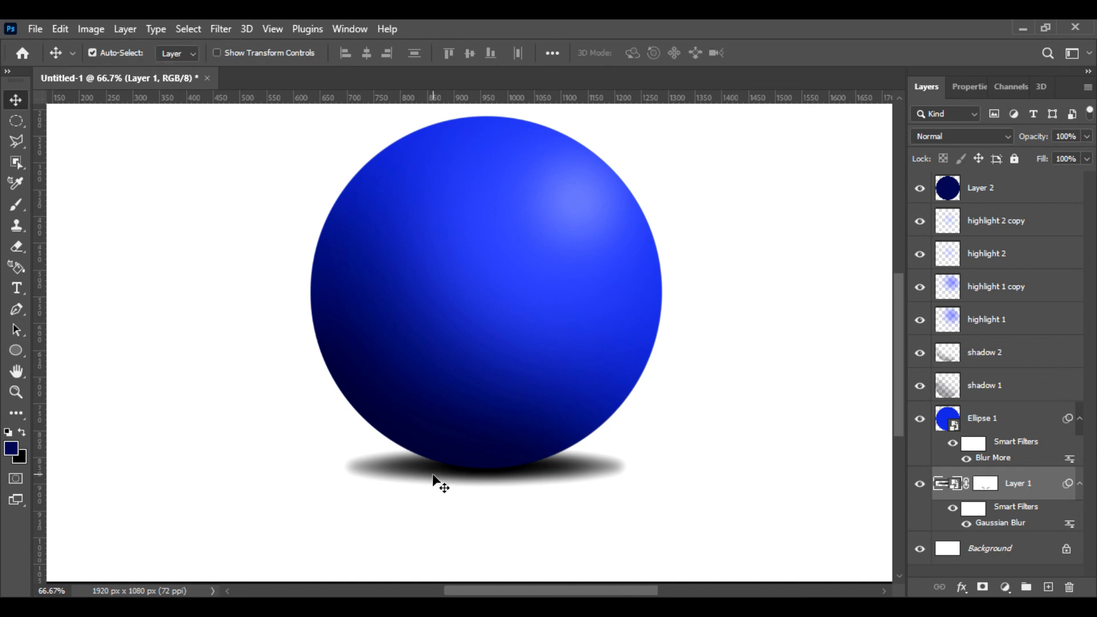
{"action": "mouse_move", "coordinate": [436, 480]}
{"action": "left_mouse_down"}
{"action": "mouse_move", "coordinate": [370, 483]}
{"action": "mouse_move", "coordinate": [509, 483]}
{"action": "mouse_move", "coordinate": [439, 484]}
{"action": "left_mouse_up"}
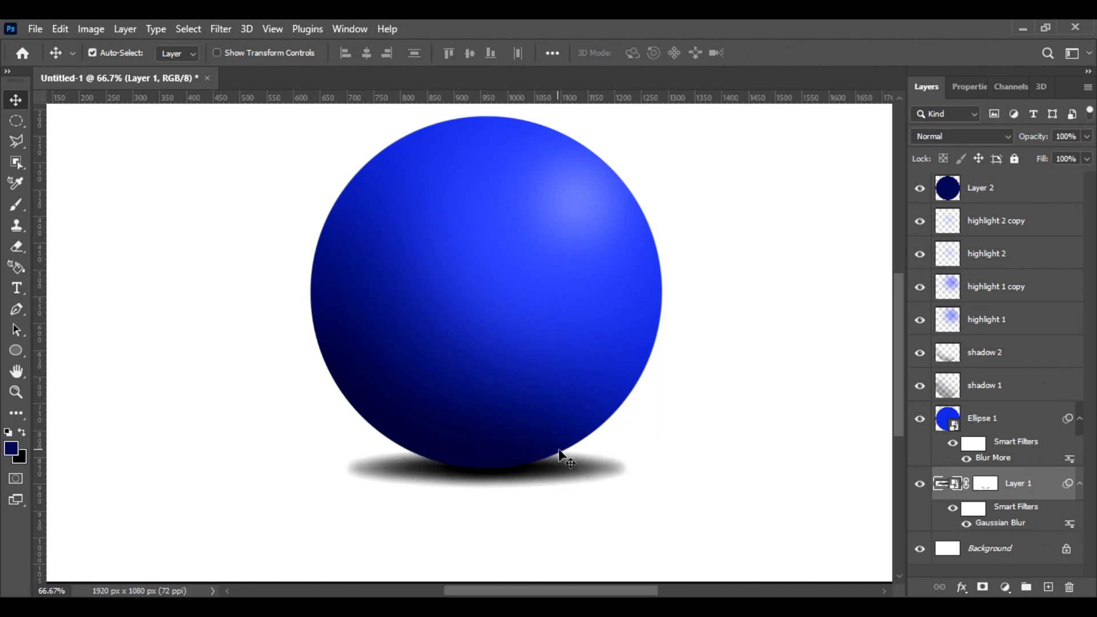
{"action": "key", "text": "ctrl+minus"}
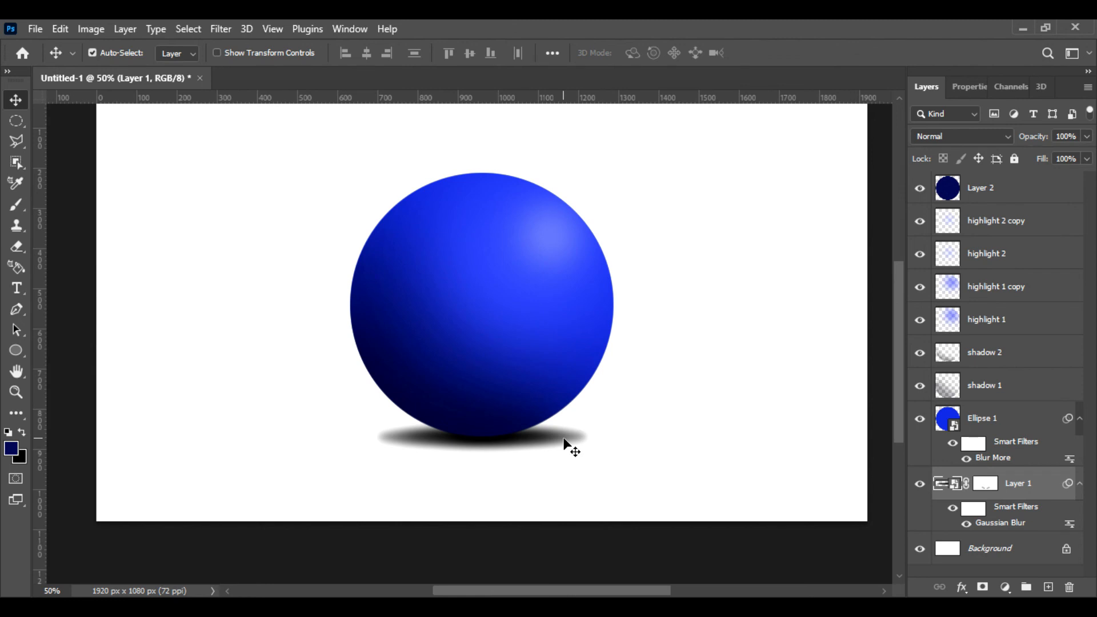